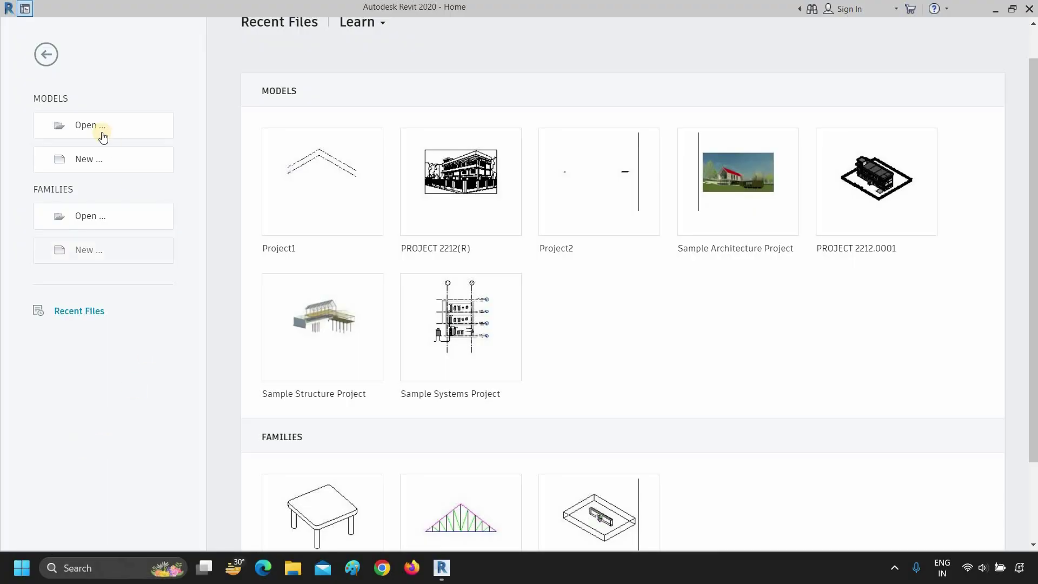
Step: Create a new project from the DefaultMetric template with Project selected
click(80, 158)
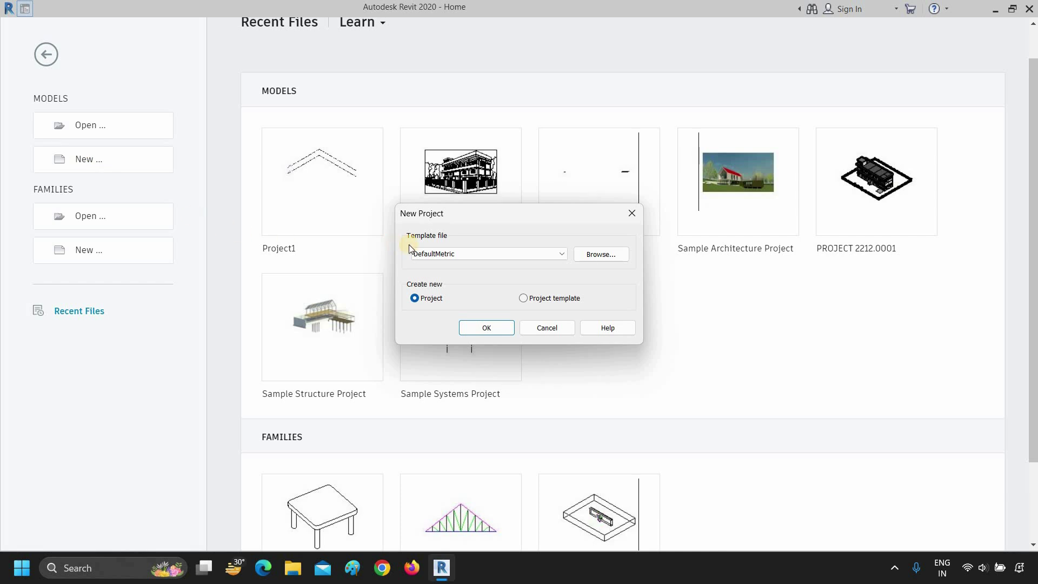
click(471, 254)
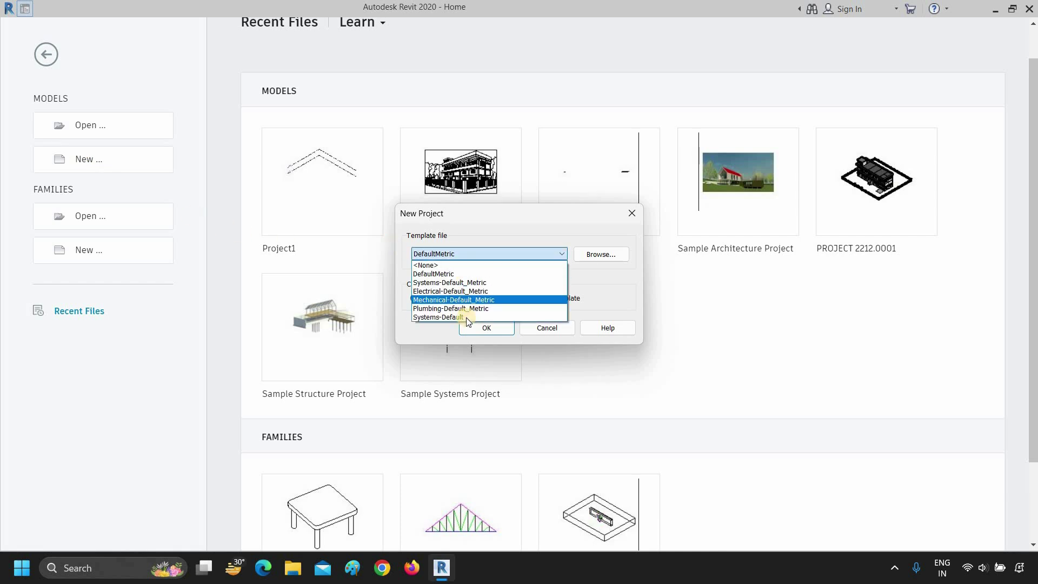
click(459, 272)
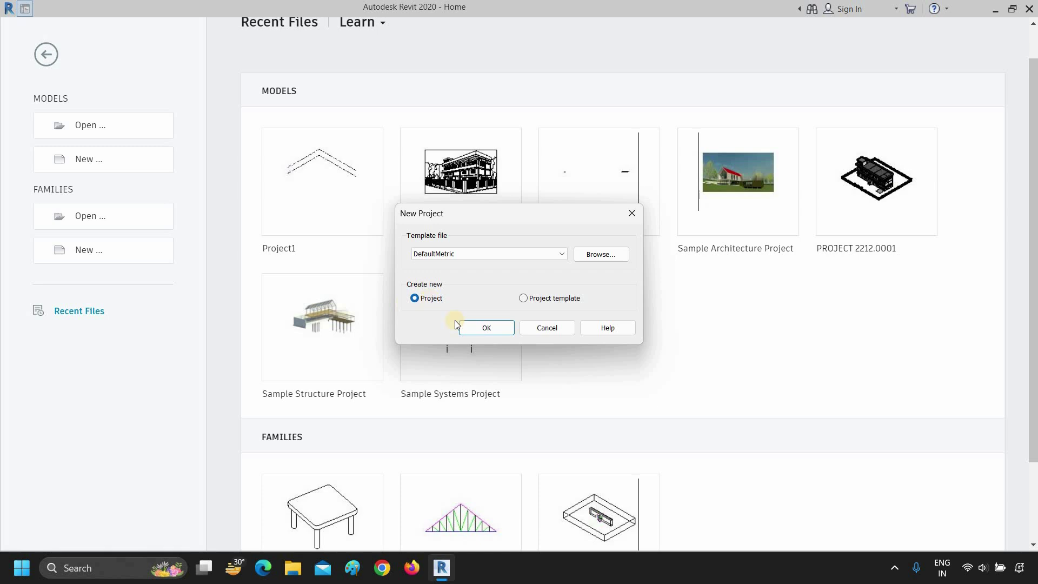
click(489, 331)
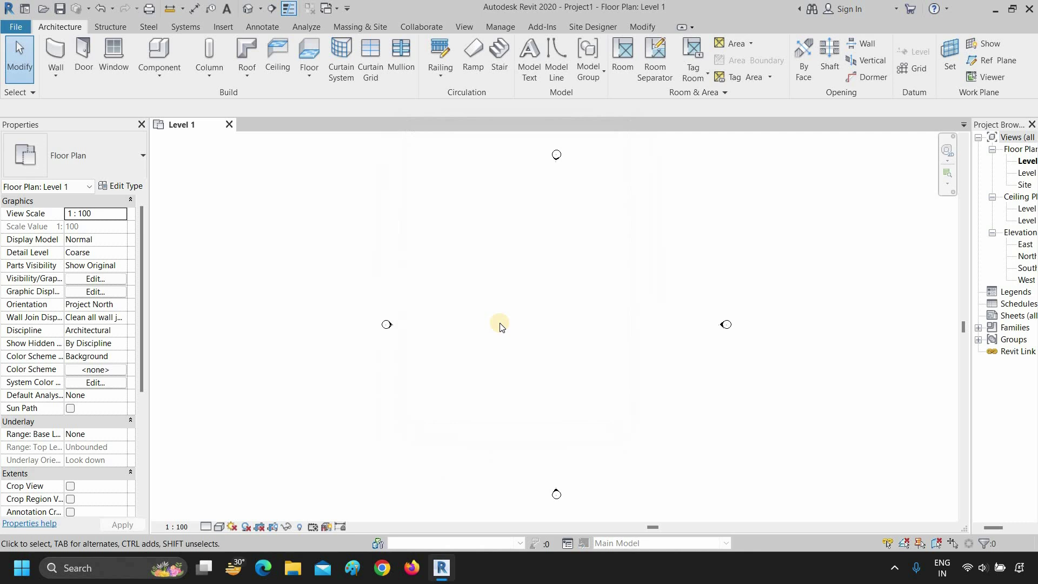
Step: In Project Units (UN), set the Length format to feet and fractional inches
key(u)
key(n)
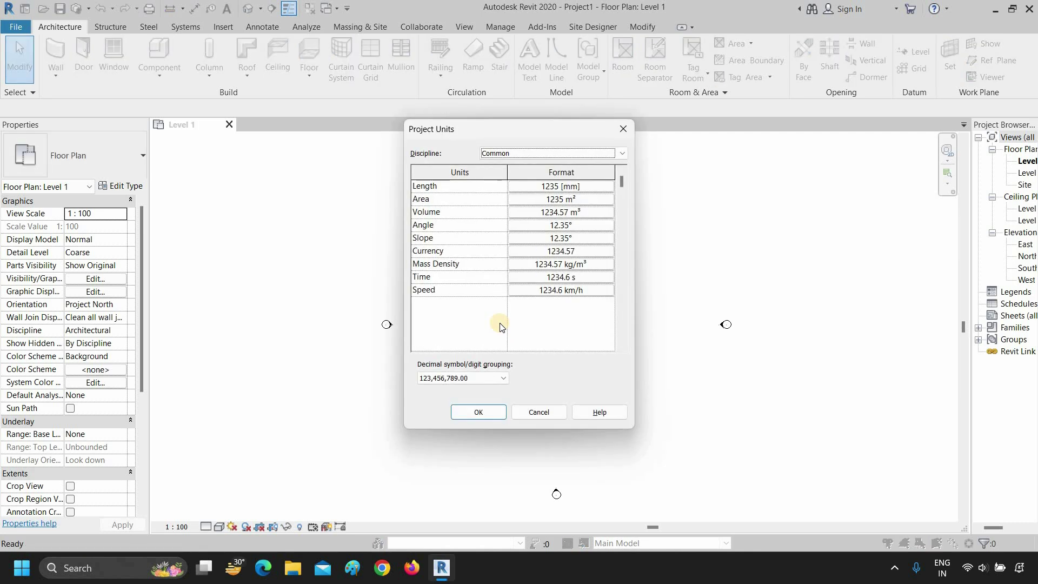
click(508, 155)
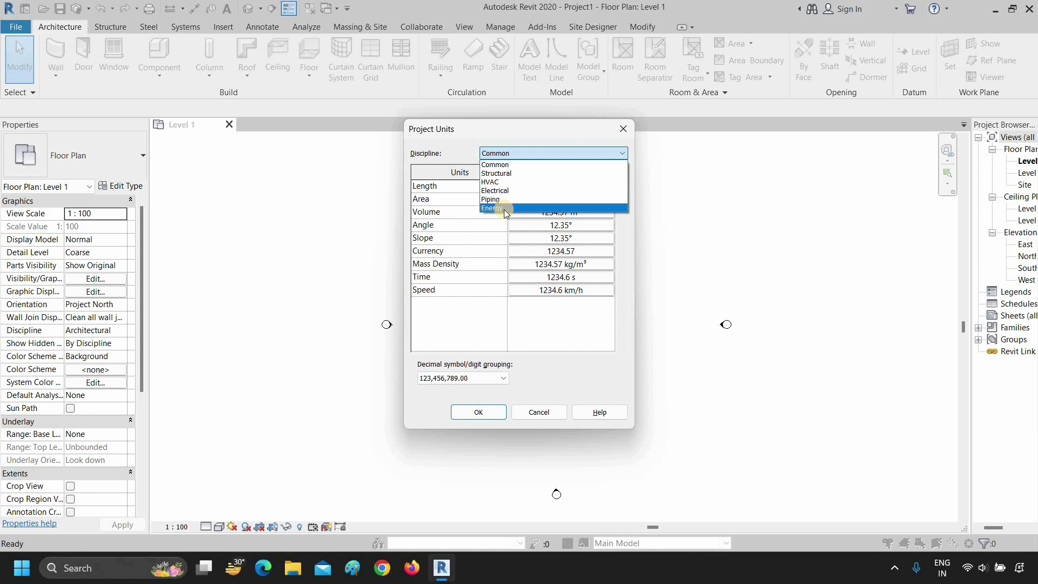
click(508, 164)
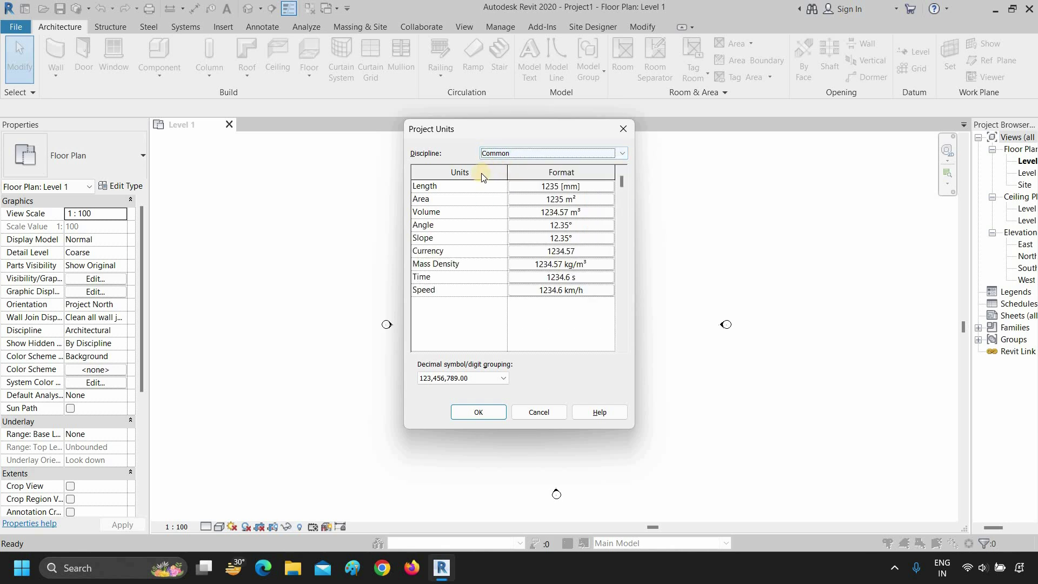
click(550, 187)
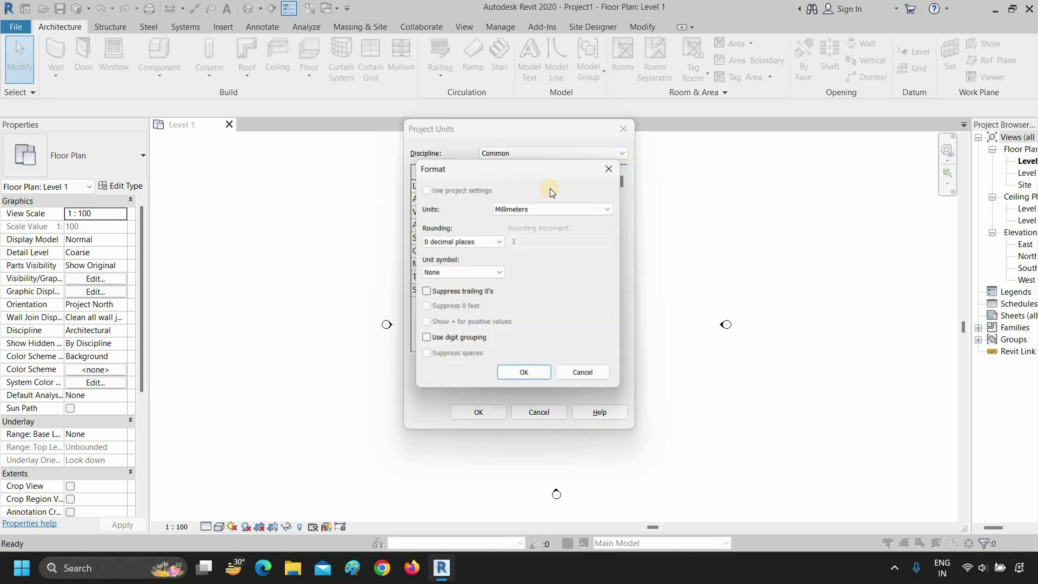
click(520, 207)
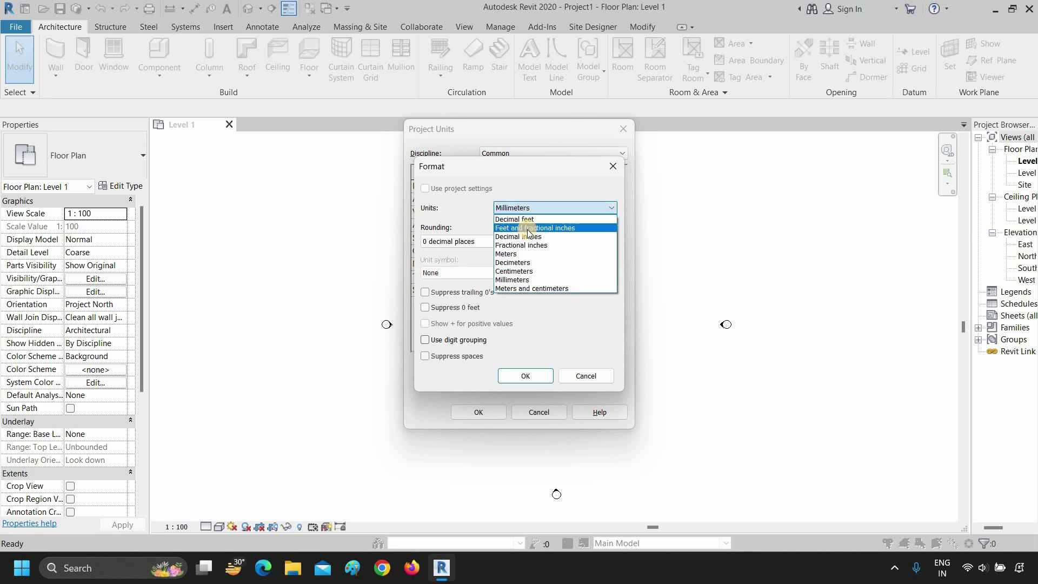
click(529, 229)
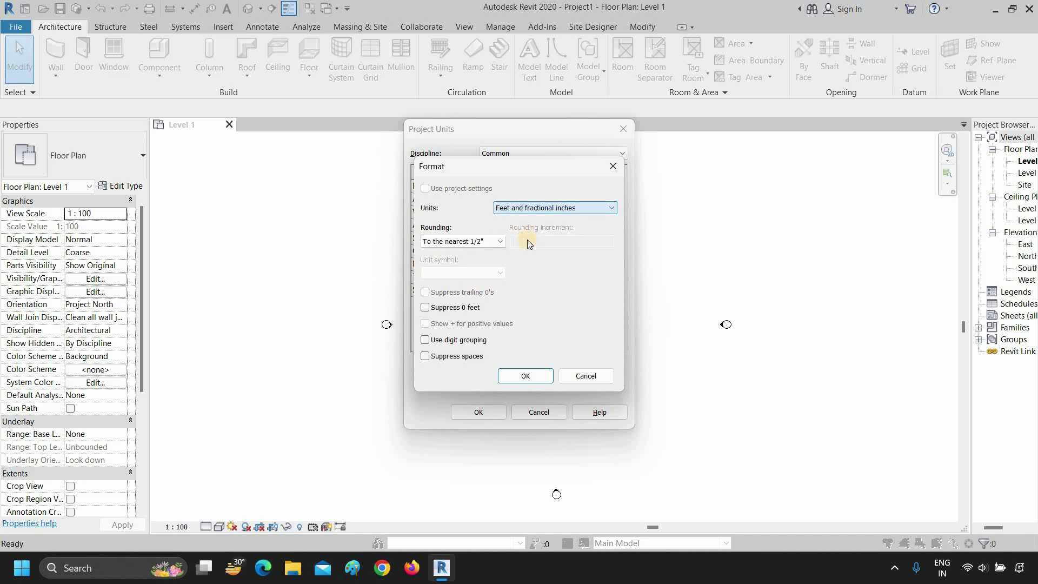
click(527, 376)
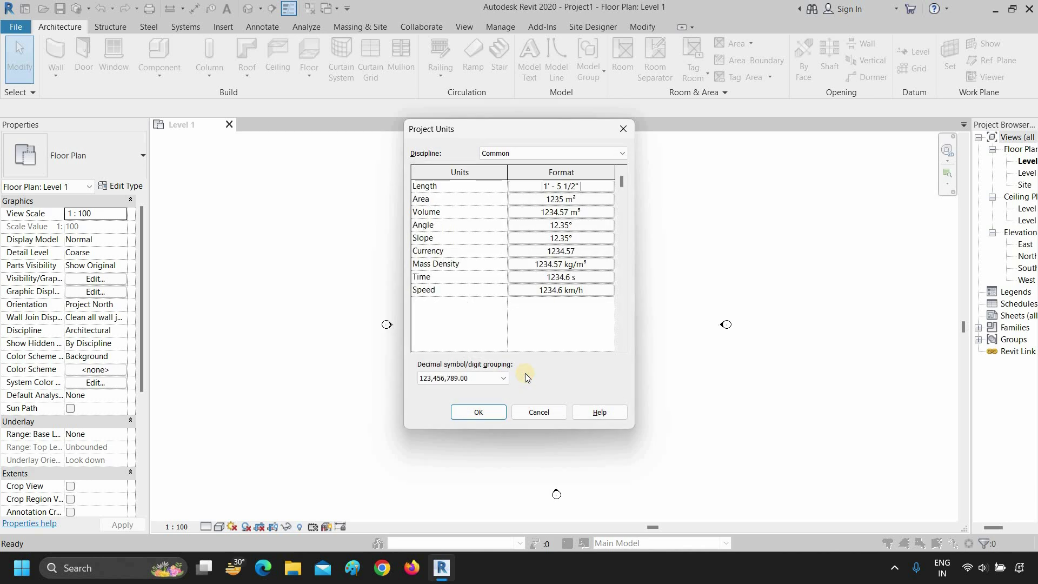
click(479, 412)
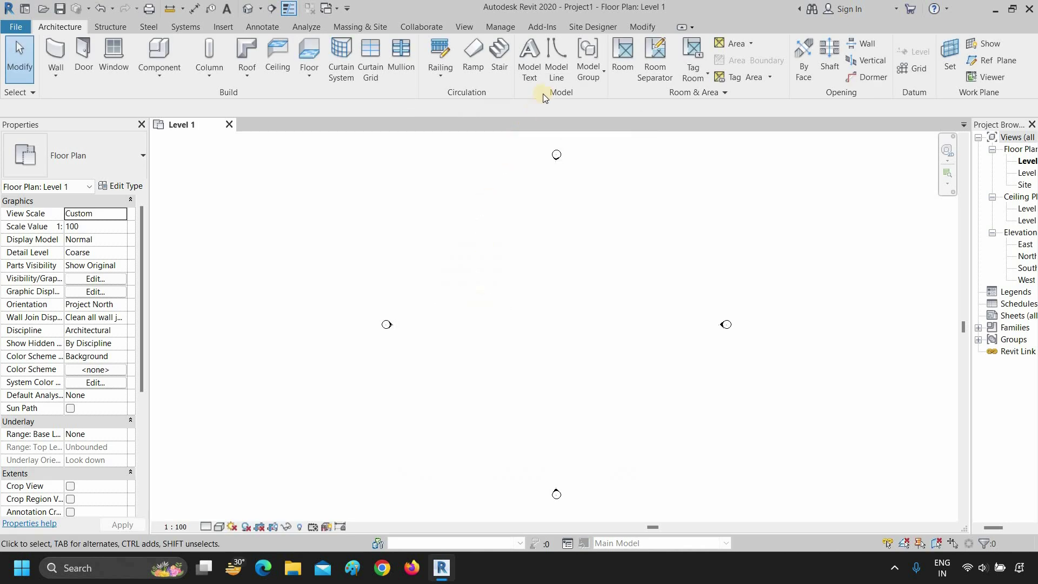
Step: Start a trial horizontal model line on Level 1 reading 52' - 0", then cancel it
click(557, 72)
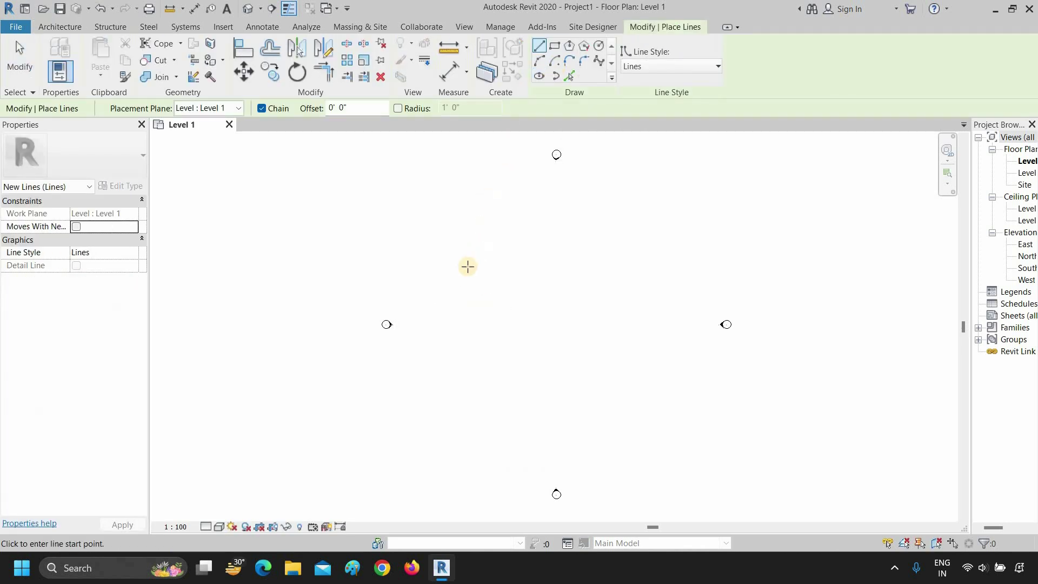
click(467, 267)
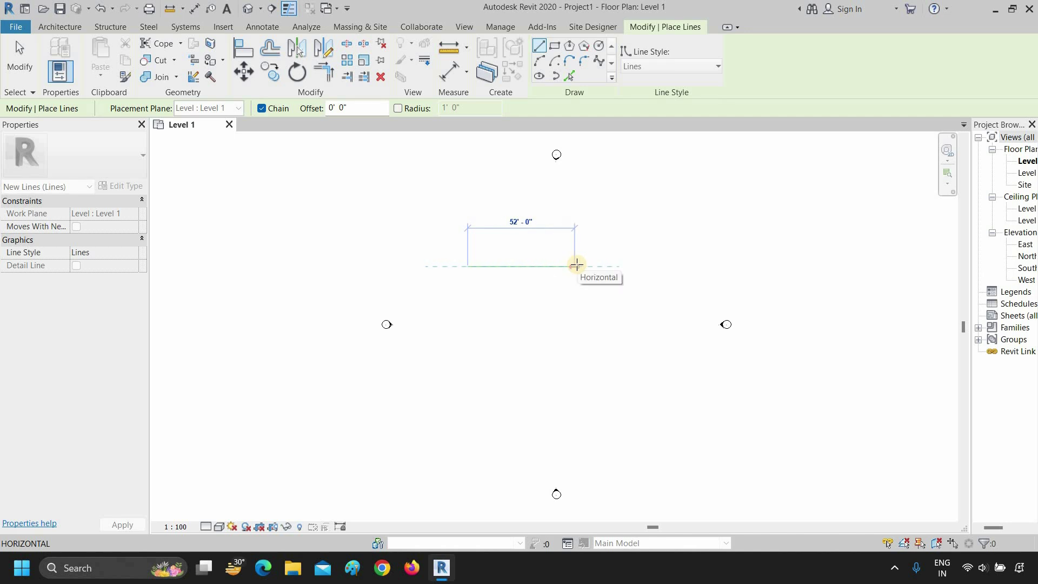
key(Escape)
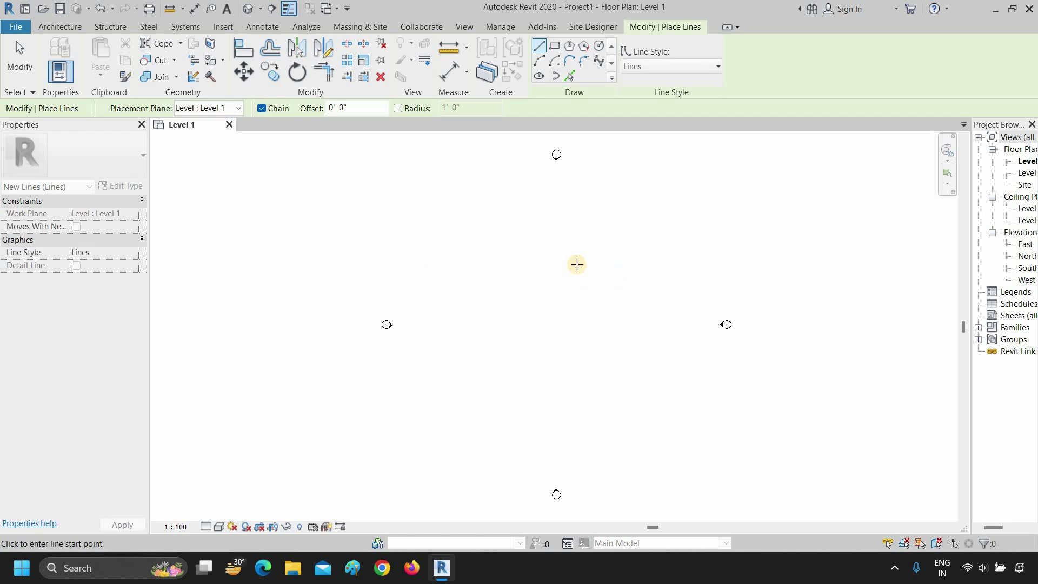
Step: Switch the project Length units back to millimeters
key(u)
key(n)
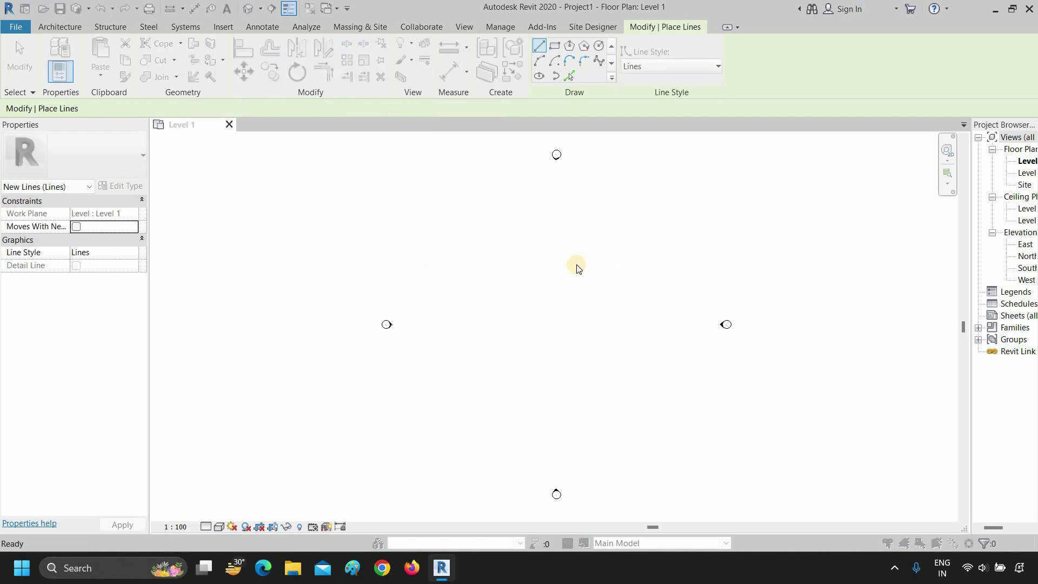
click(566, 186)
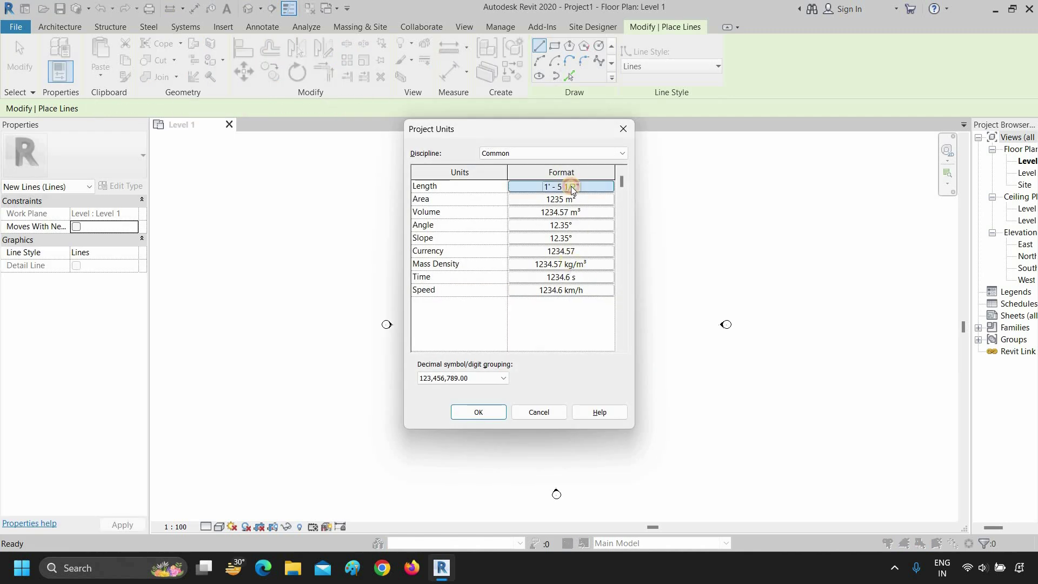
click(555, 211)
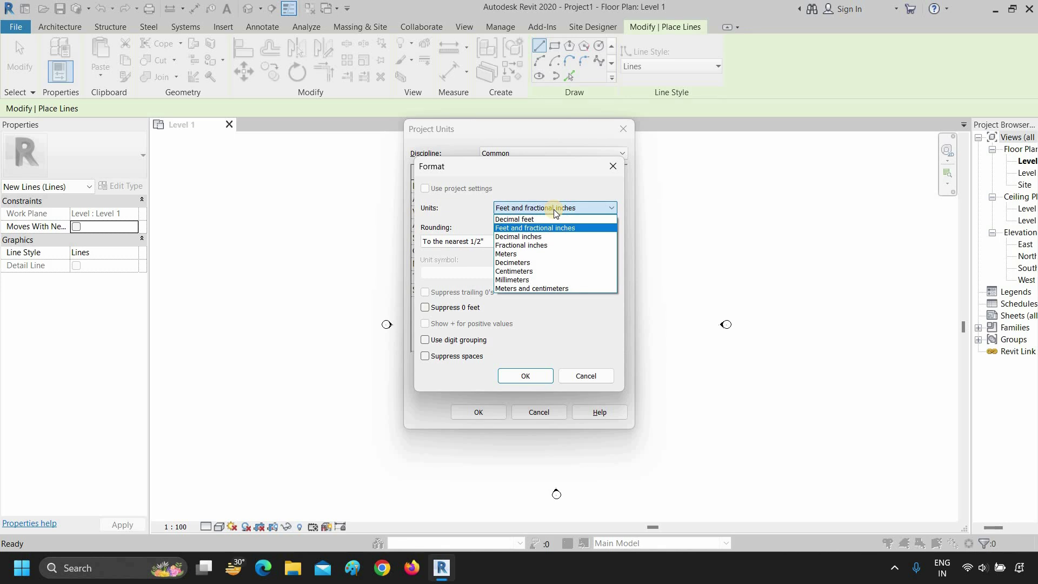
click(529, 279)
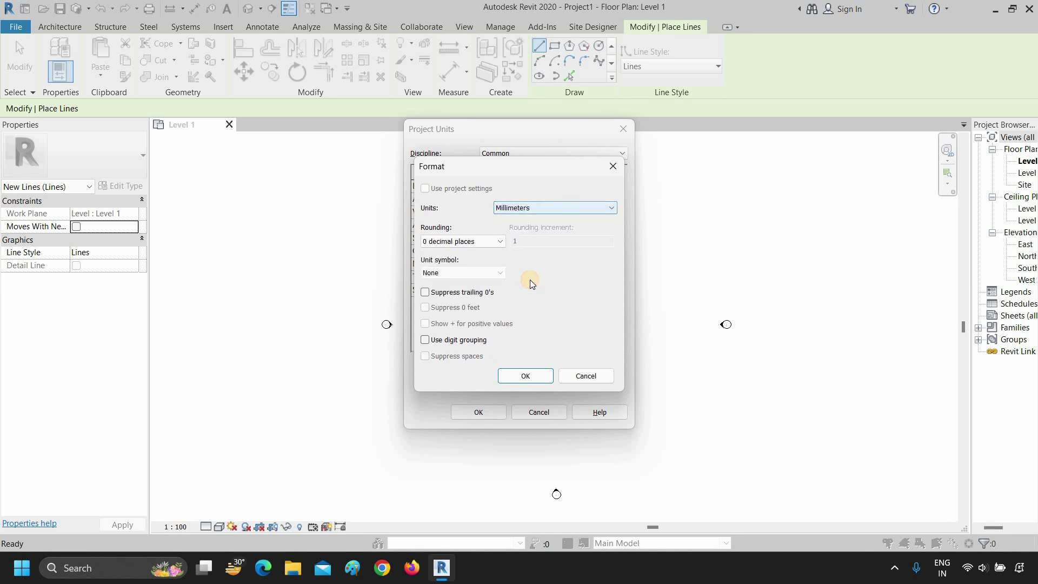
click(525, 375)
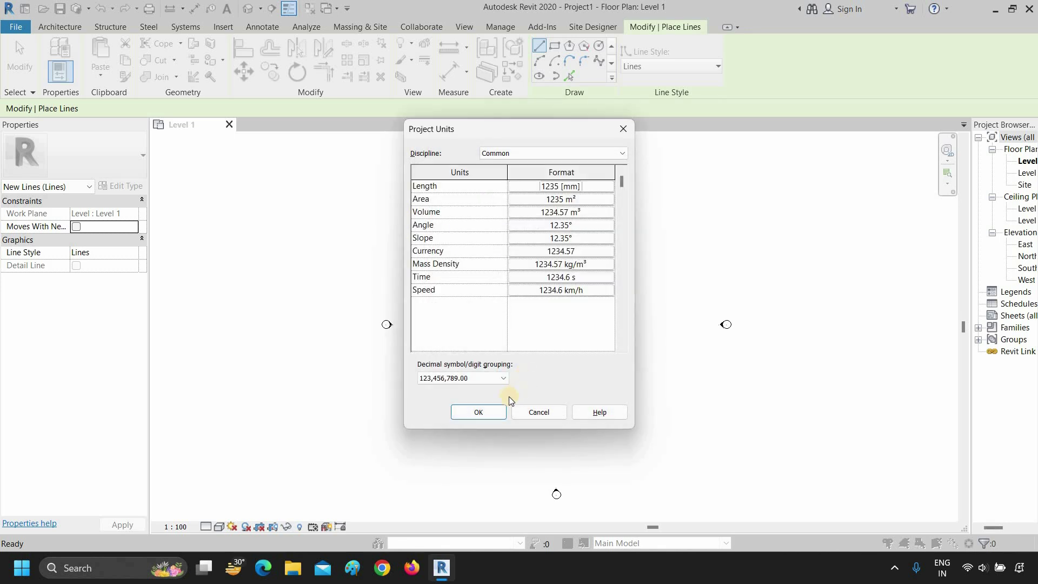
click(478, 413)
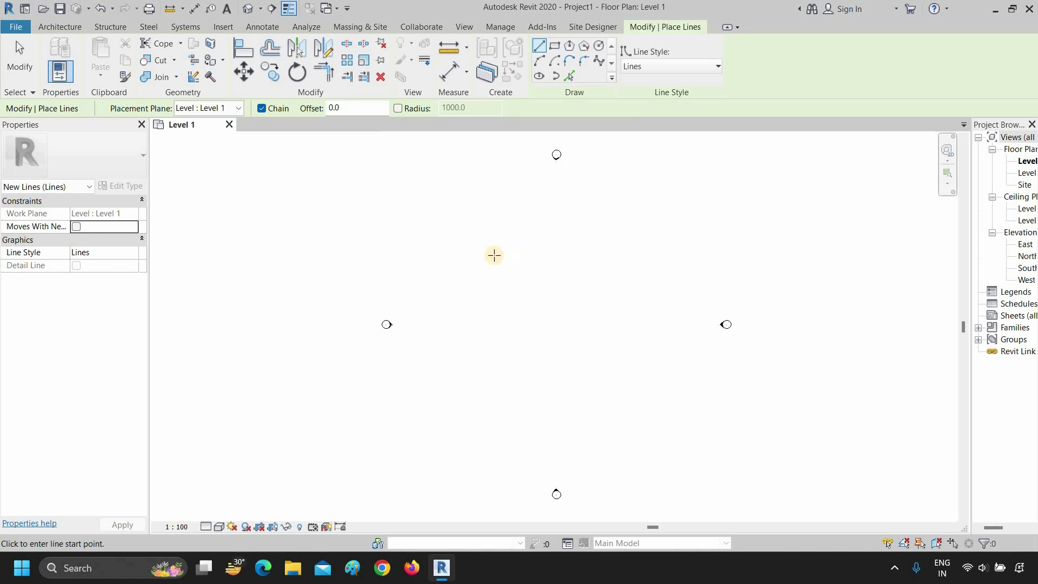
Step: Preview a trial model line measuring 19000.0 mm and cancel it
click(472, 285)
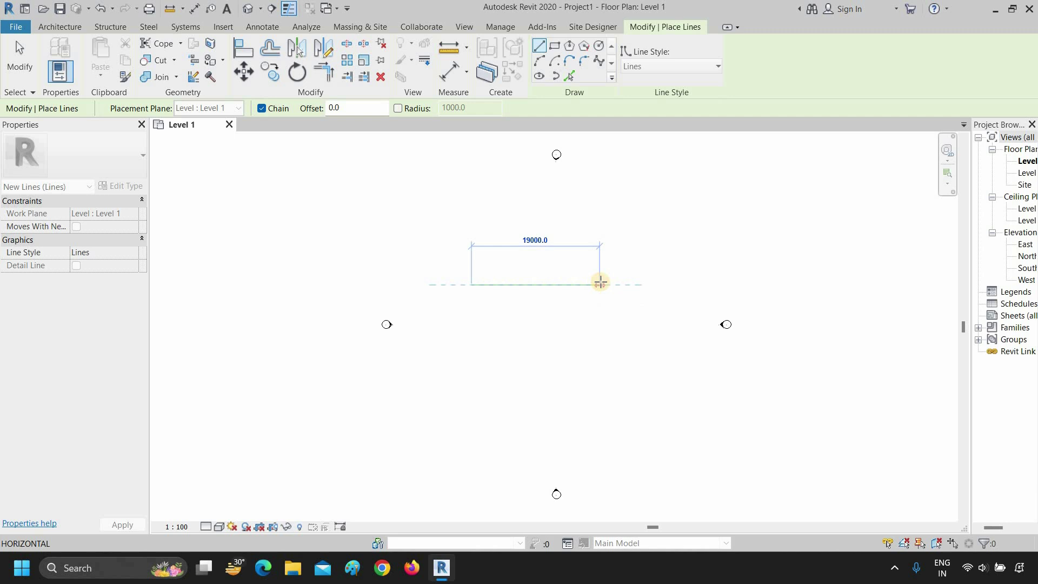
key(Escape)
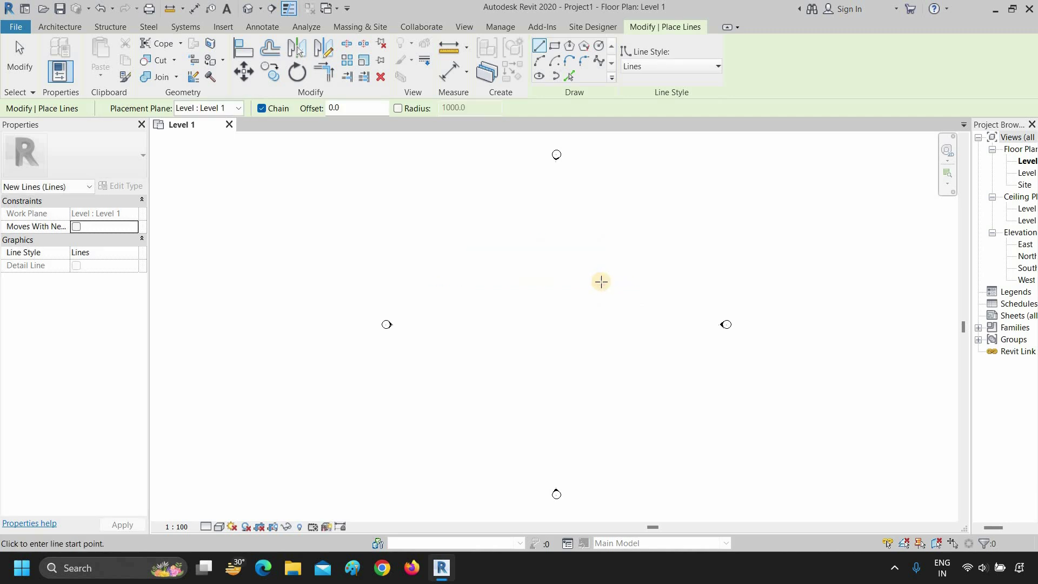
key(u)
key(n)
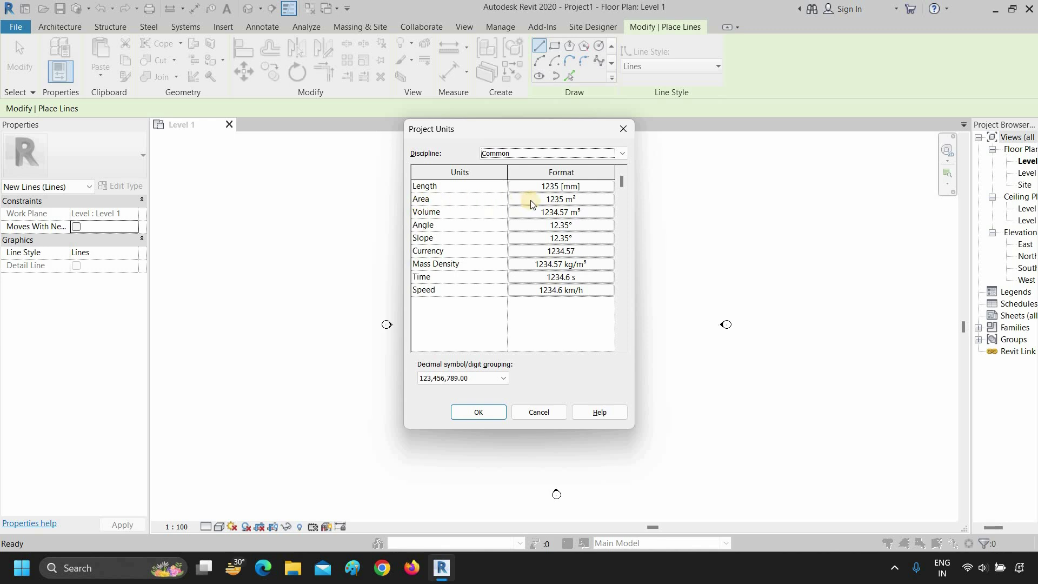
Step: Give Area square meters, 0 decimal place rounding and the m² unit symbol
click(561, 199)
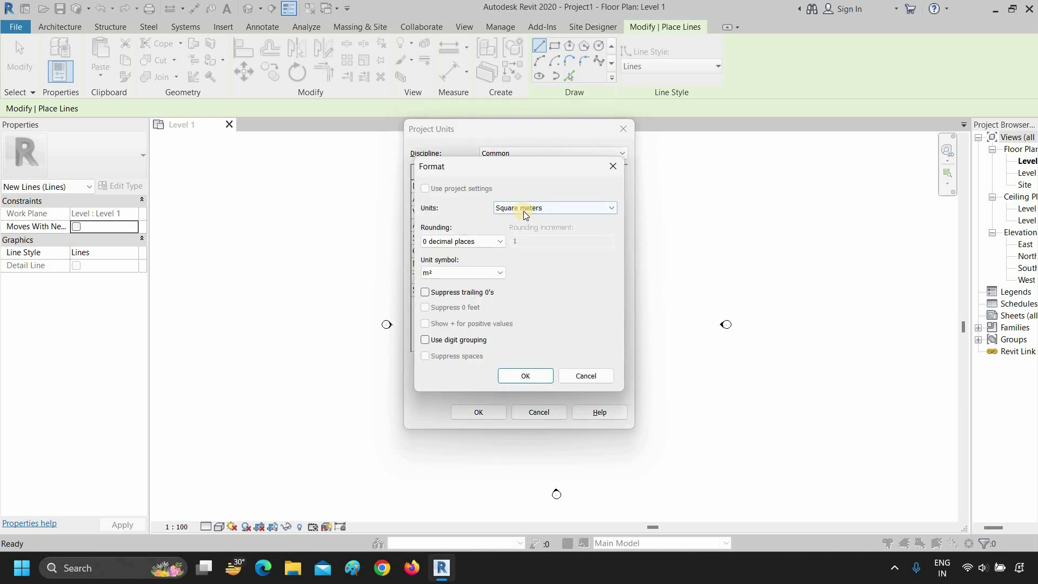
click(523, 211)
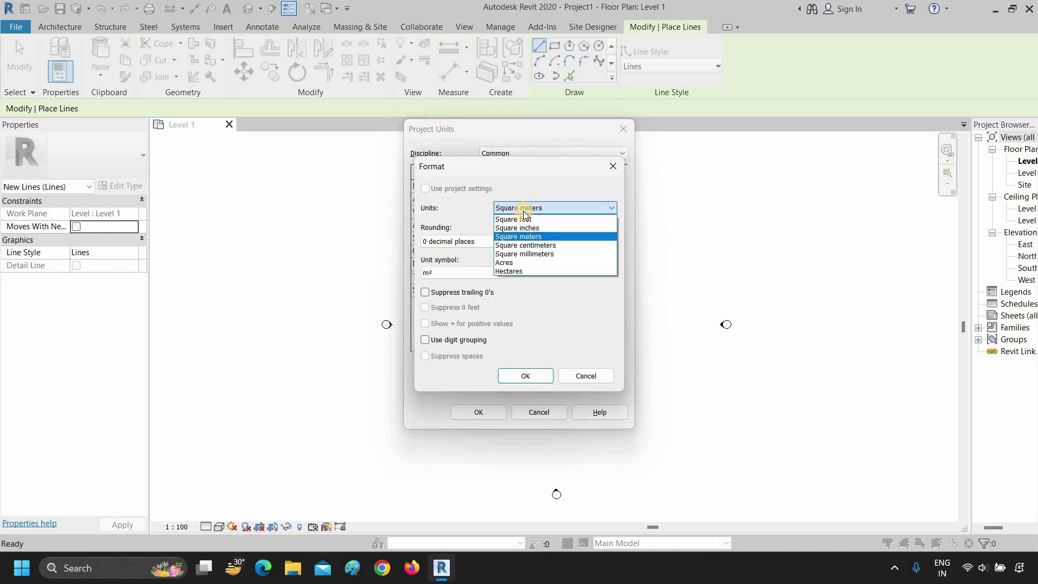
click(523, 211)
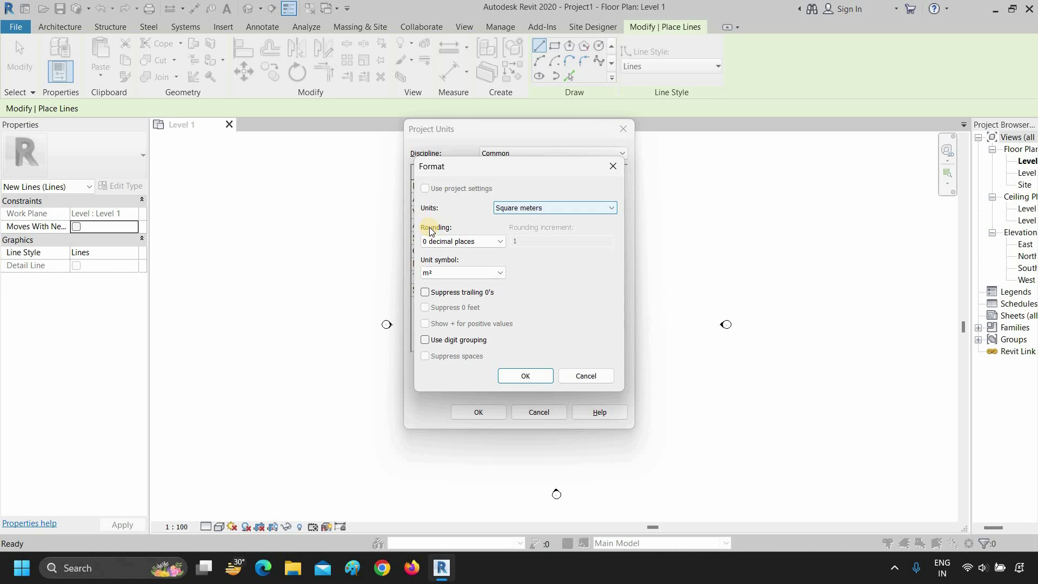
click(471, 242)
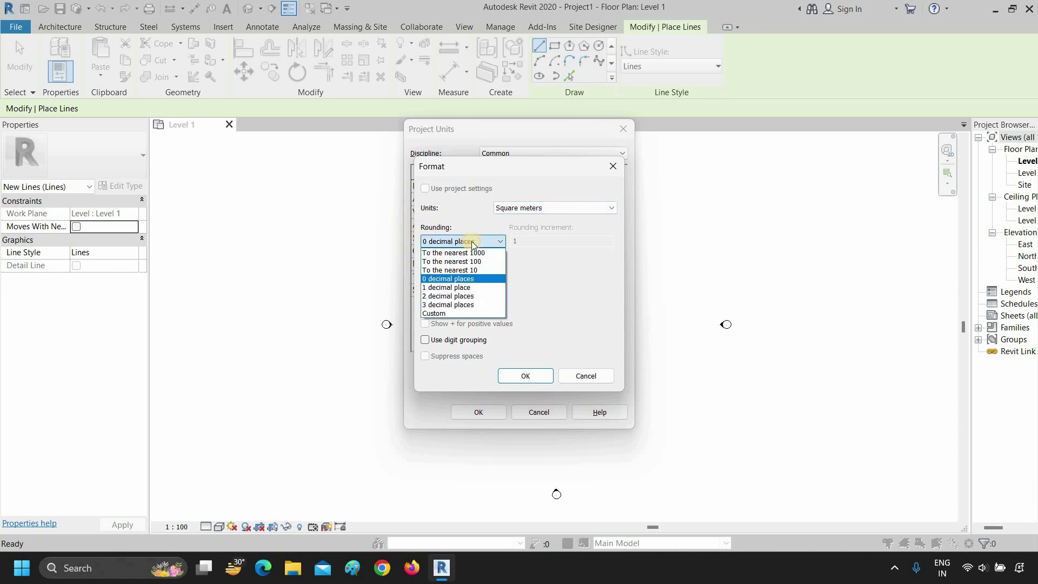
click(474, 242)
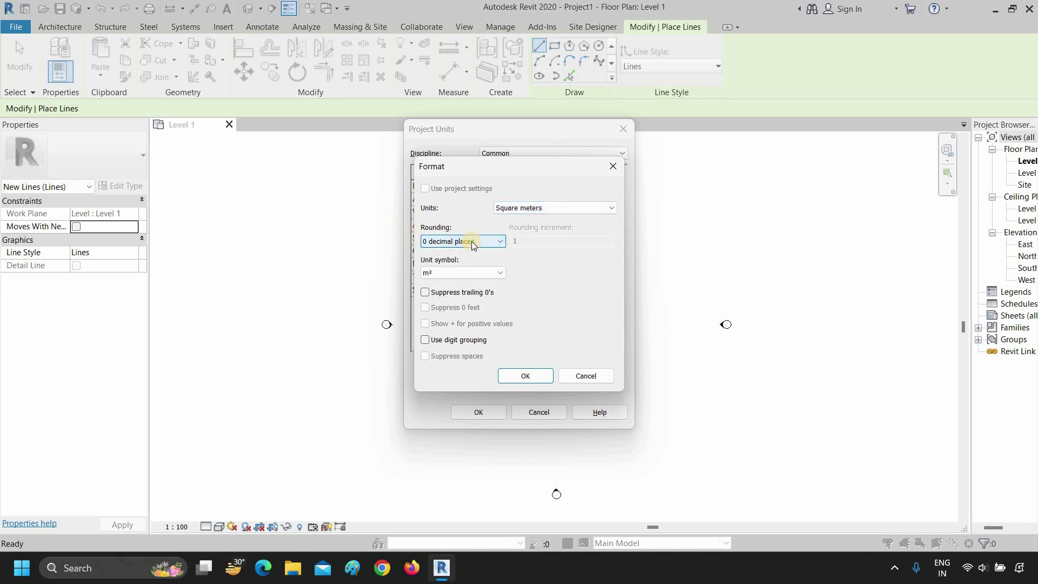
click(453, 272)
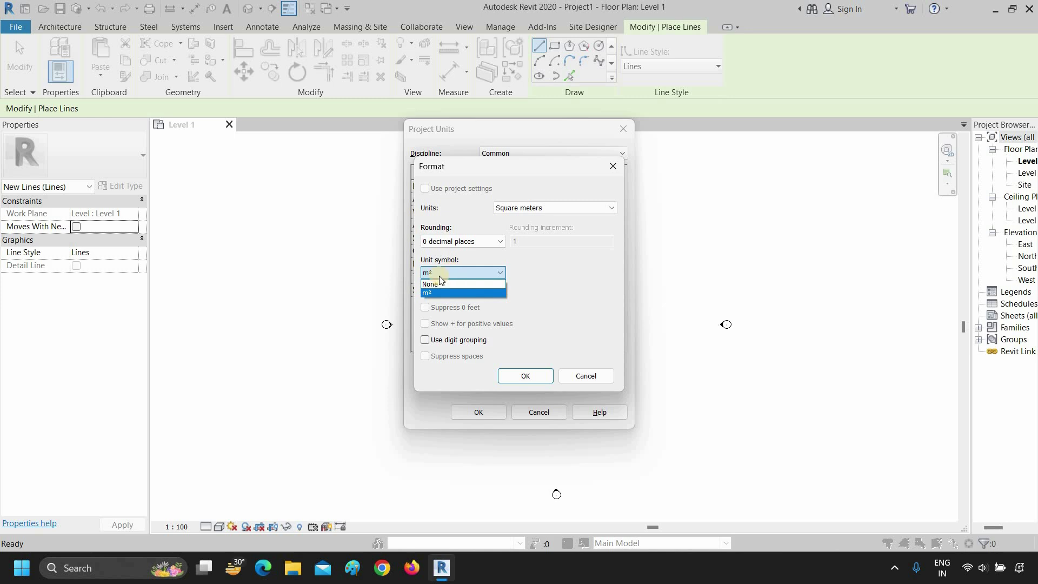
click(433, 274)
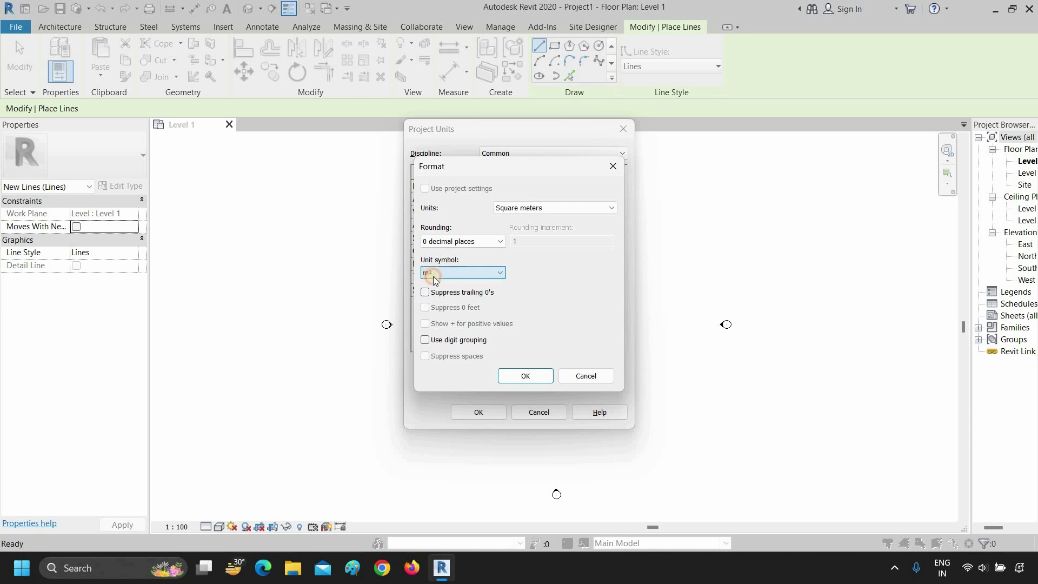
click(516, 377)
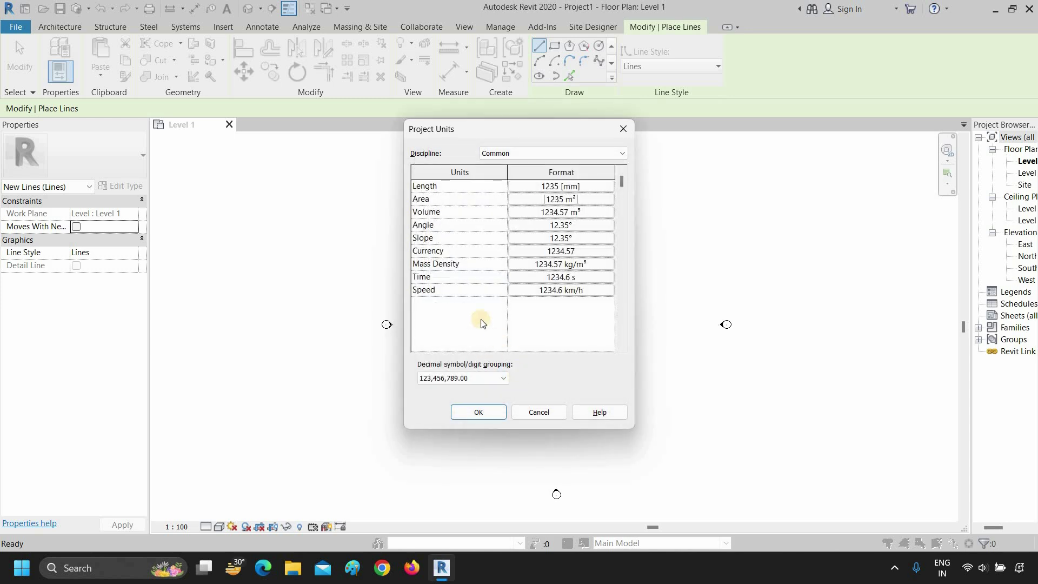
click(556, 212)
Step: Keep volume in cubic meters rounded to 2 decimal places
click(553, 209)
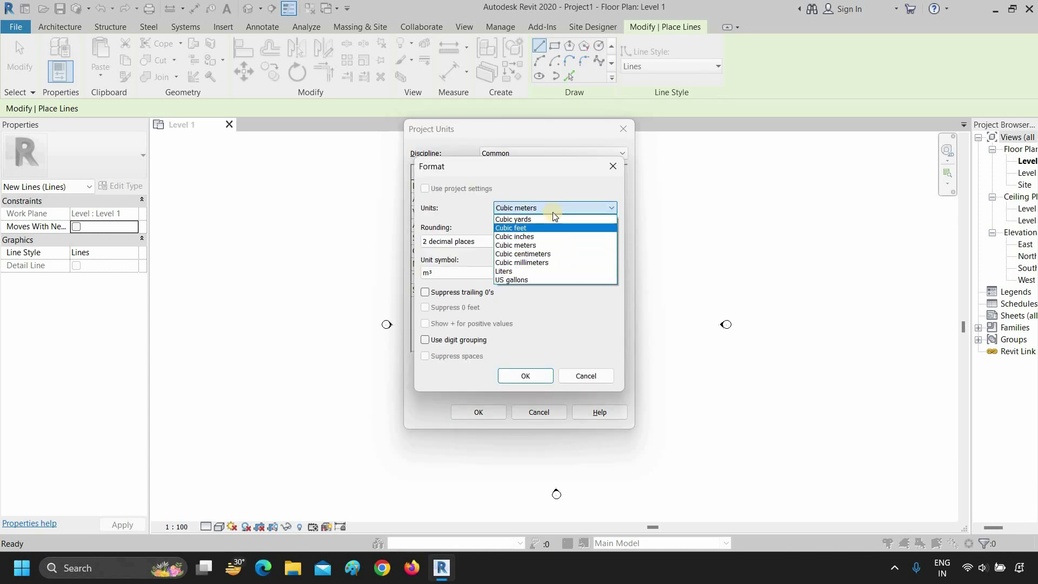
click(490, 226)
click(461, 241)
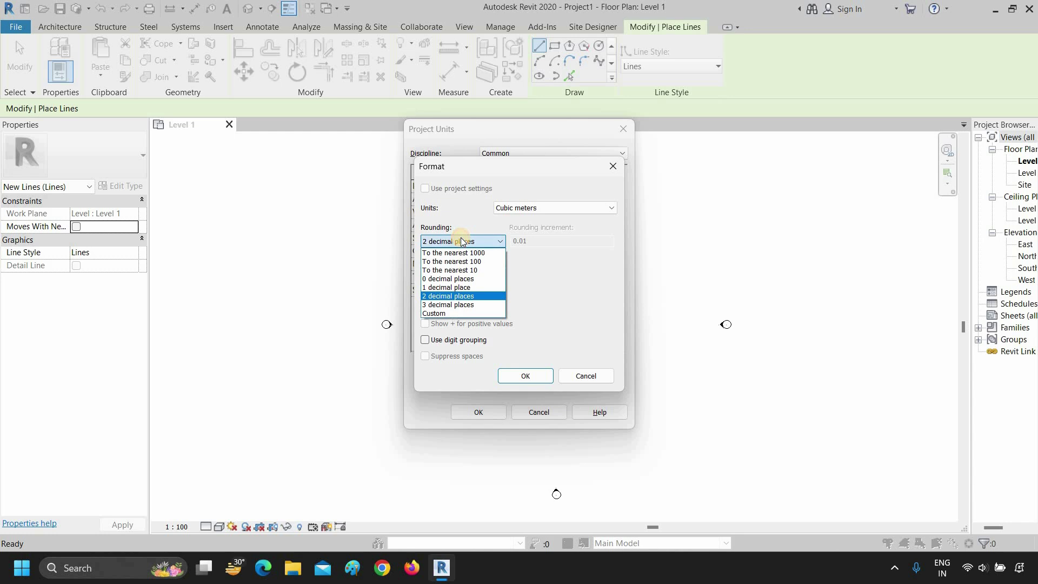
click(461, 241)
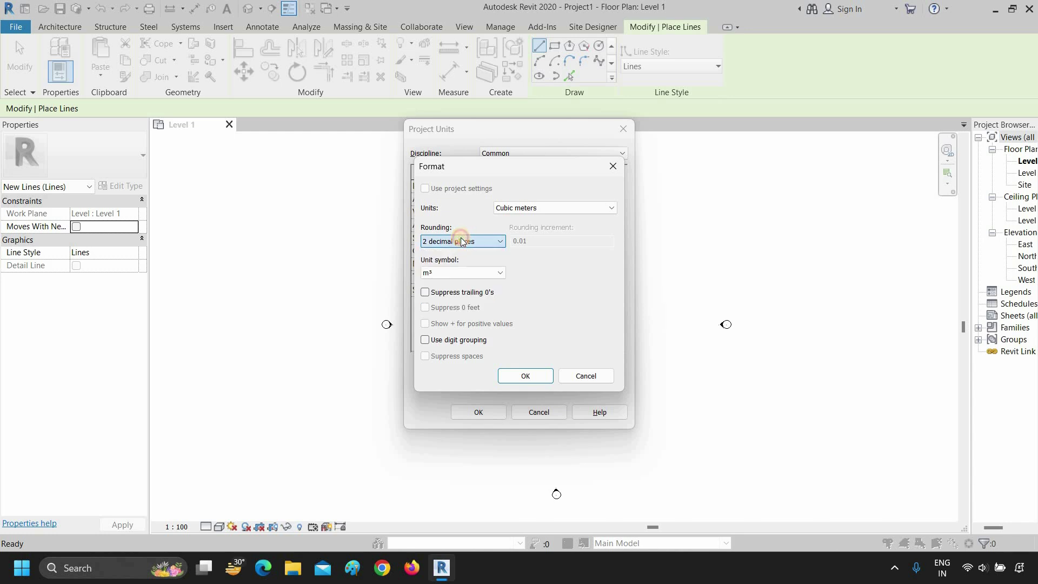
click(518, 377)
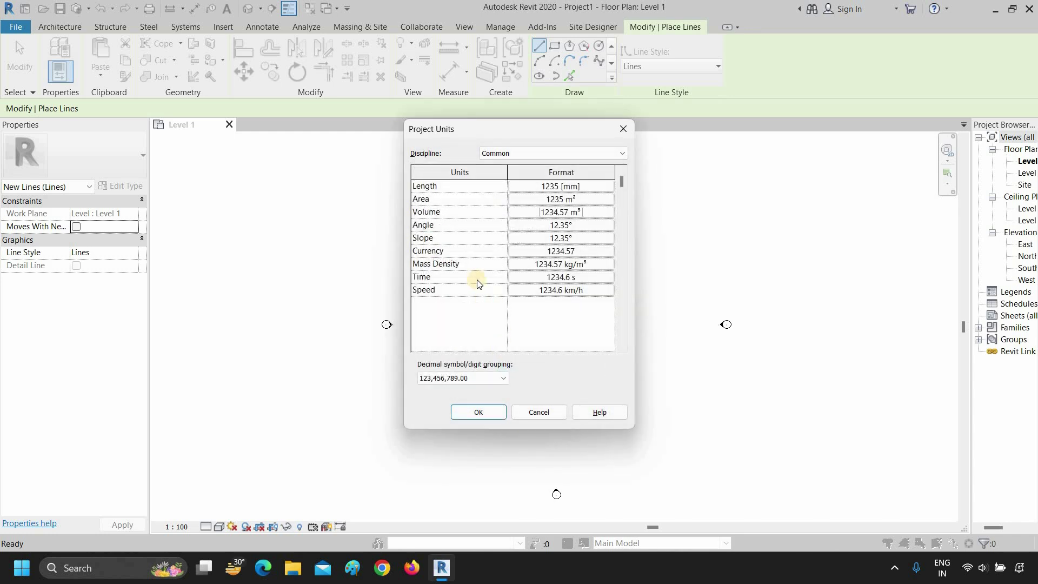
Step: Keep the angle and slope formats in decimal degrees
click(555, 231)
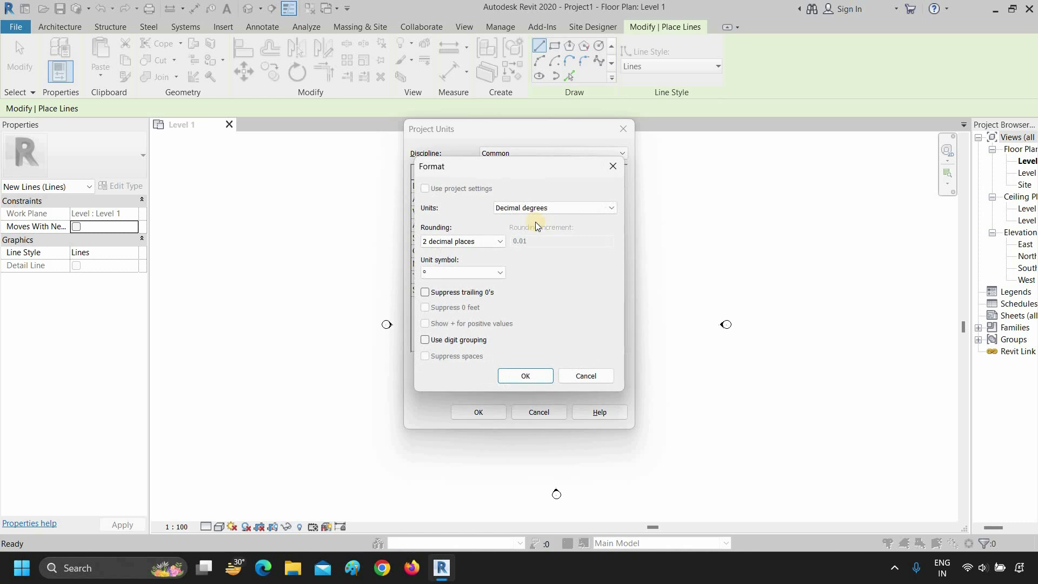
click(540, 210)
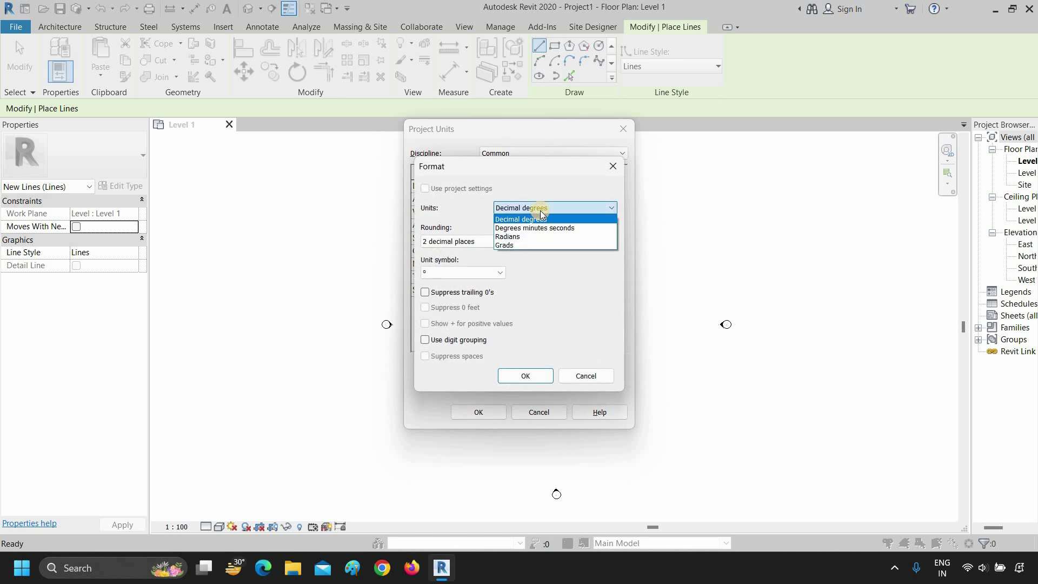
click(540, 216)
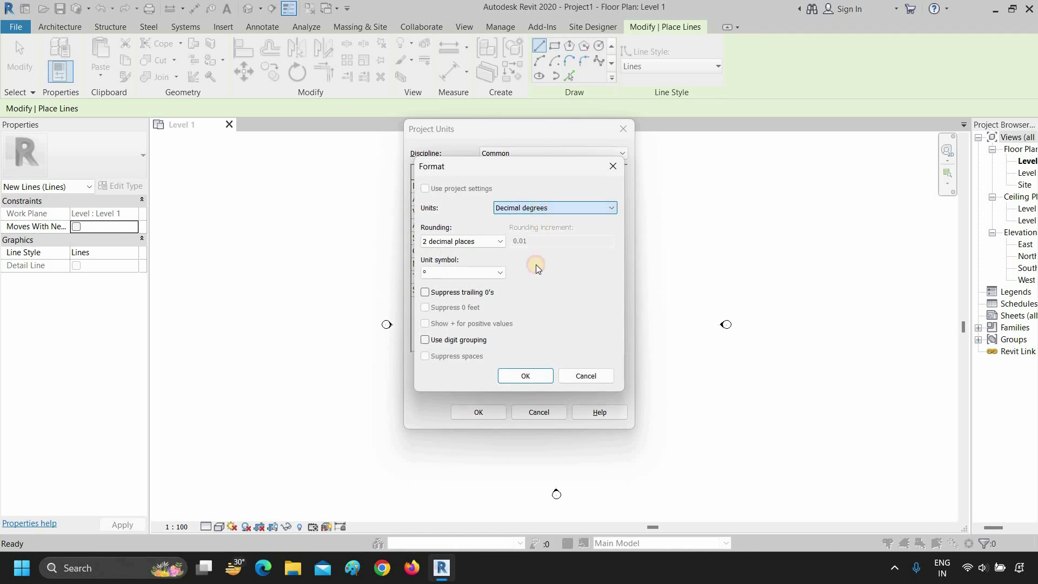
click(525, 375)
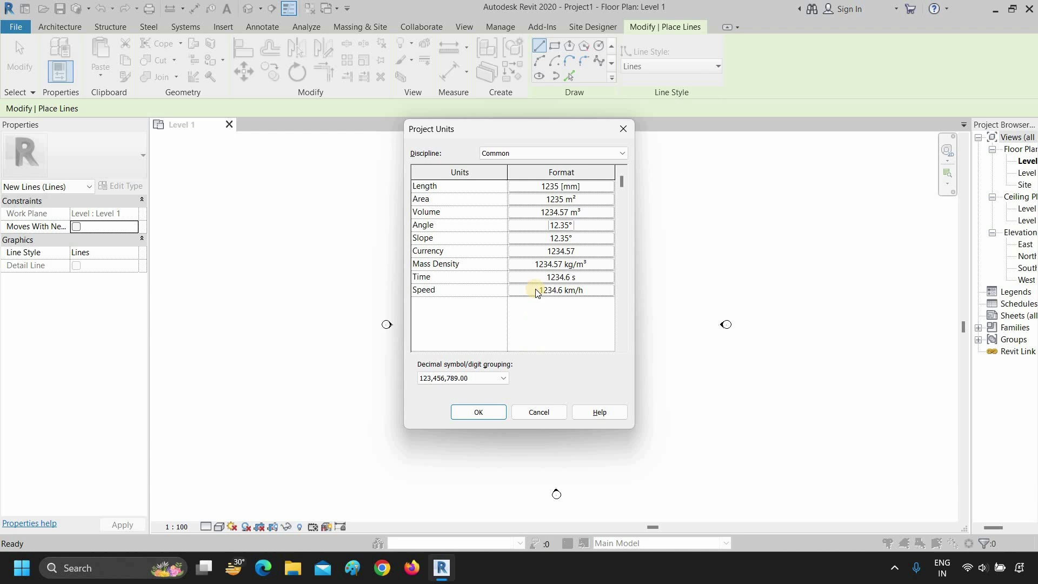
click(557, 238)
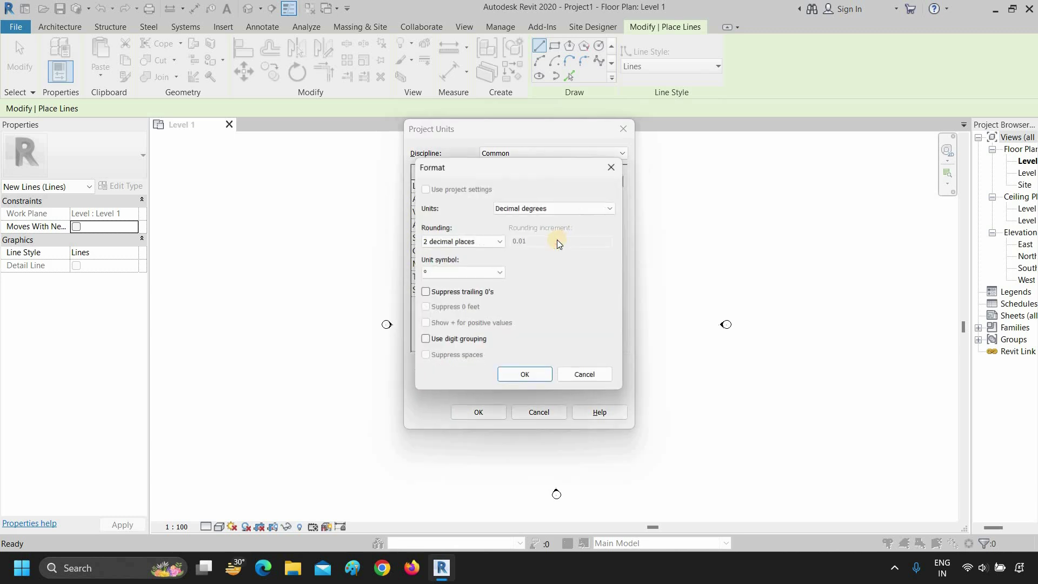
click(565, 208)
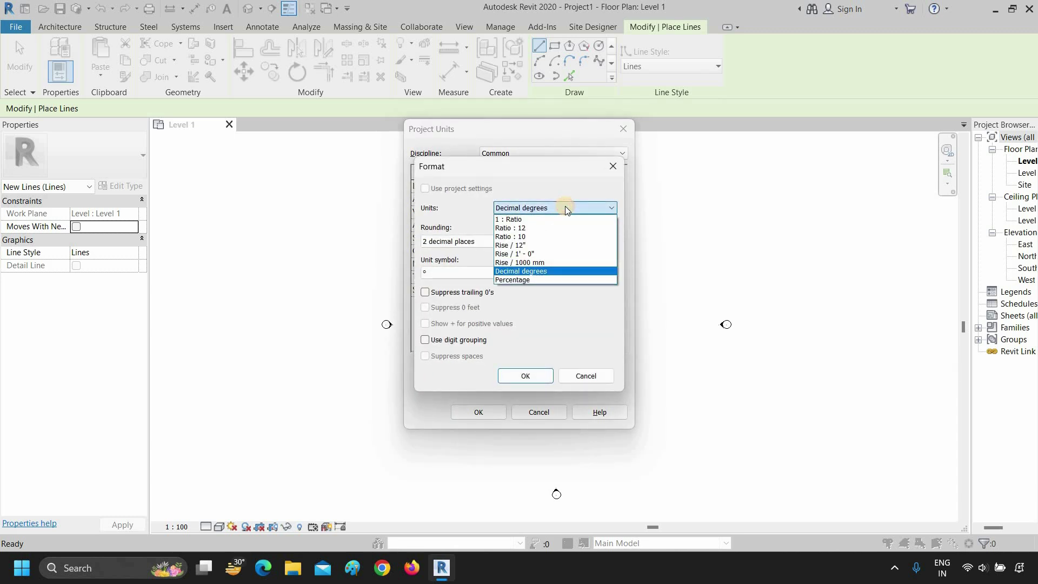
click(566, 208)
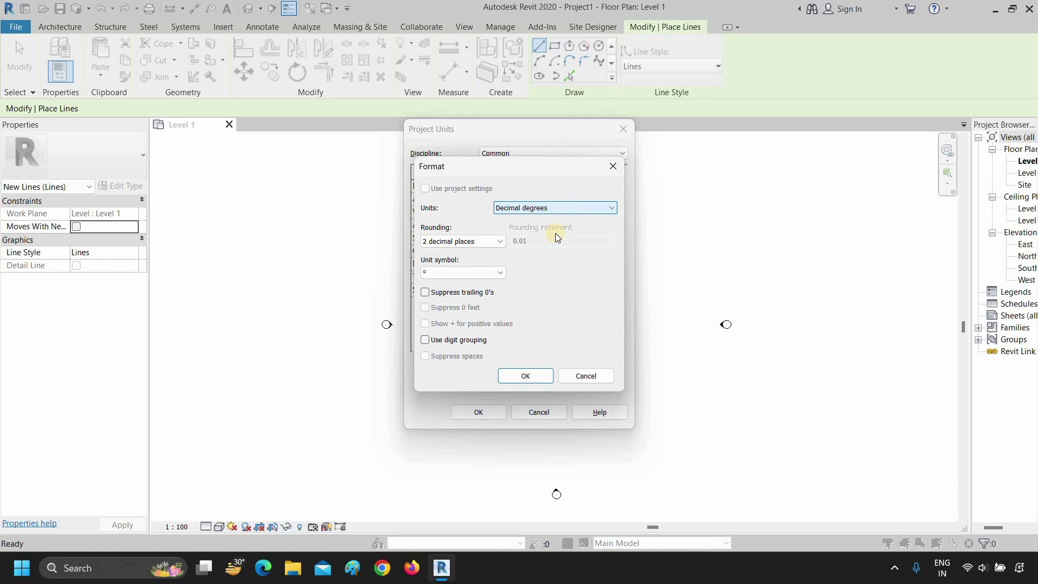
click(524, 375)
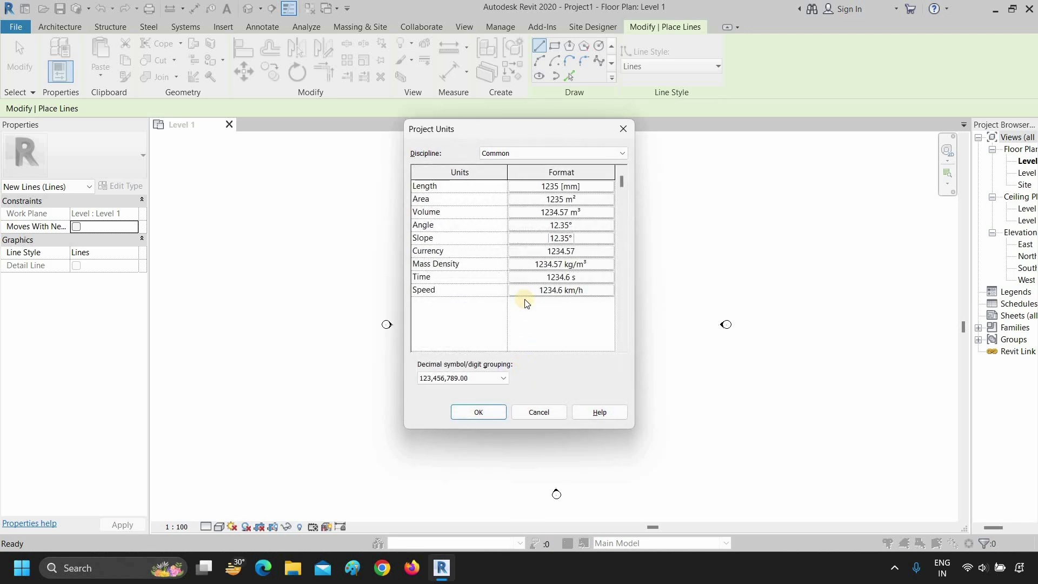
Step: Confirm the currency format and keep mass density in kilograms per cubic meter
click(556, 251)
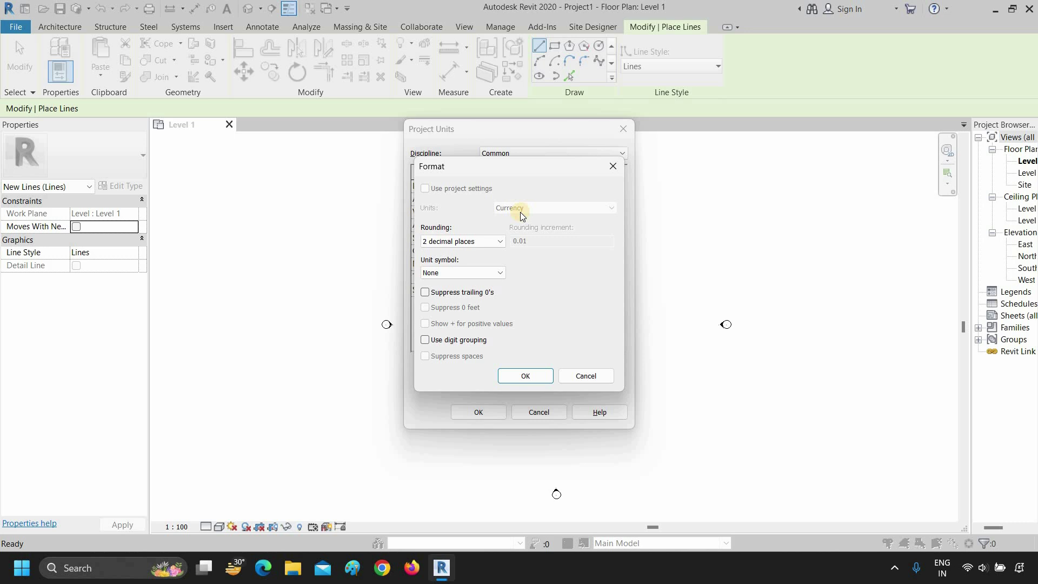
click(518, 374)
click(564, 268)
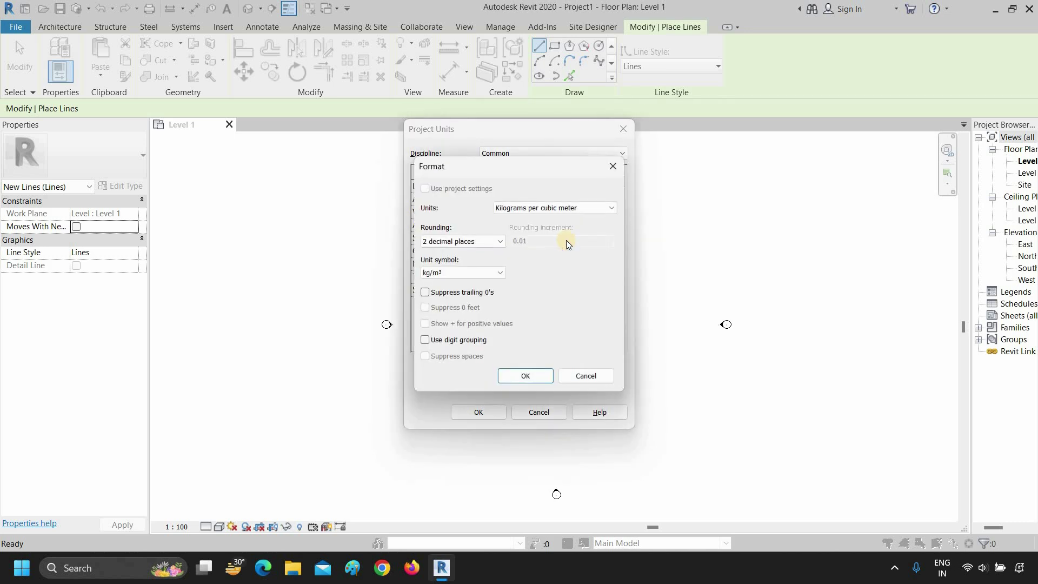
click(566, 208)
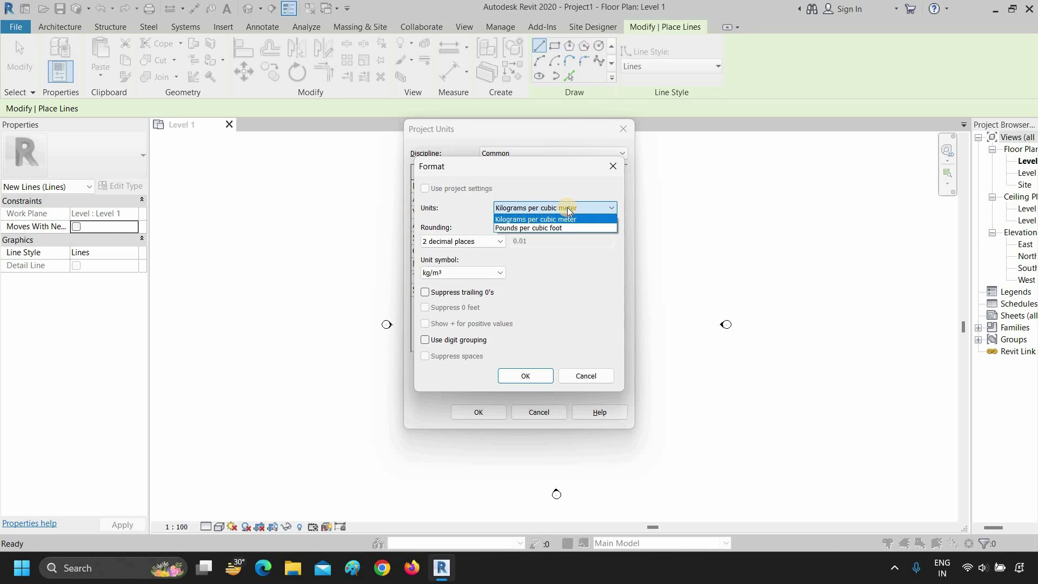
click(529, 219)
click(523, 378)
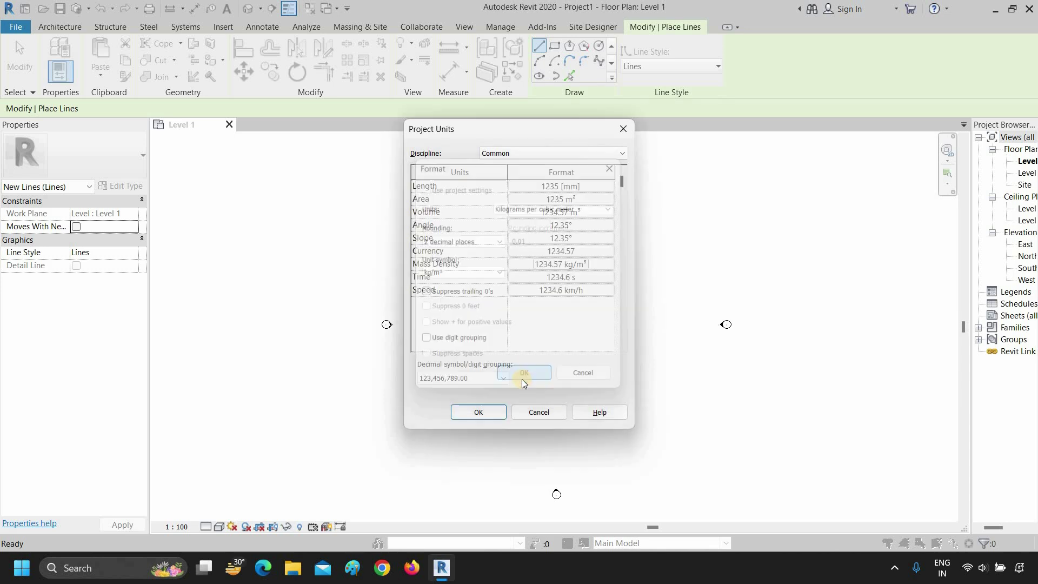
Step: Keep time in seconds and speed in km/h, then apply the Project Units
click(562, 278)
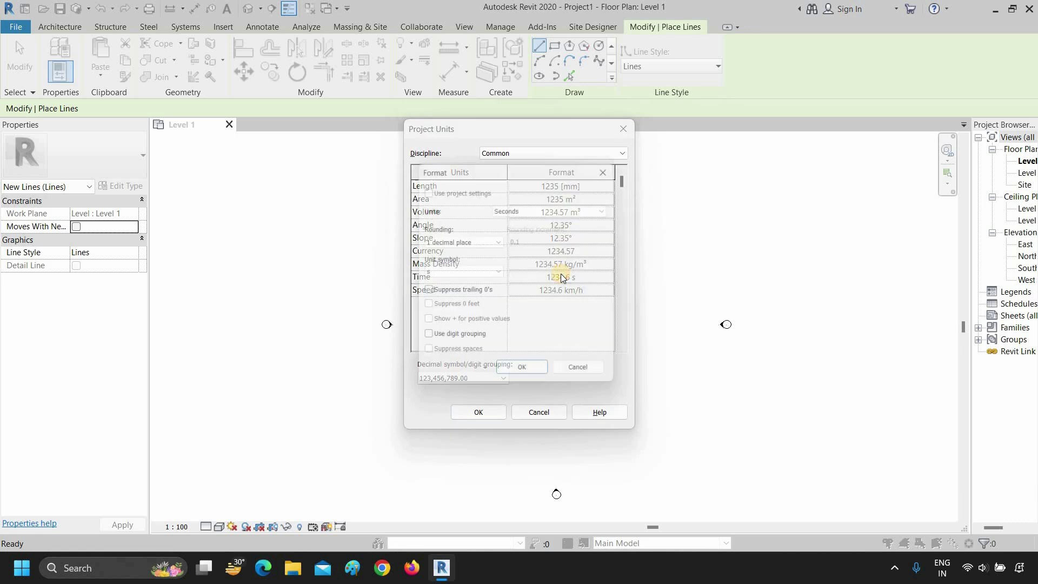
click(565, 207)
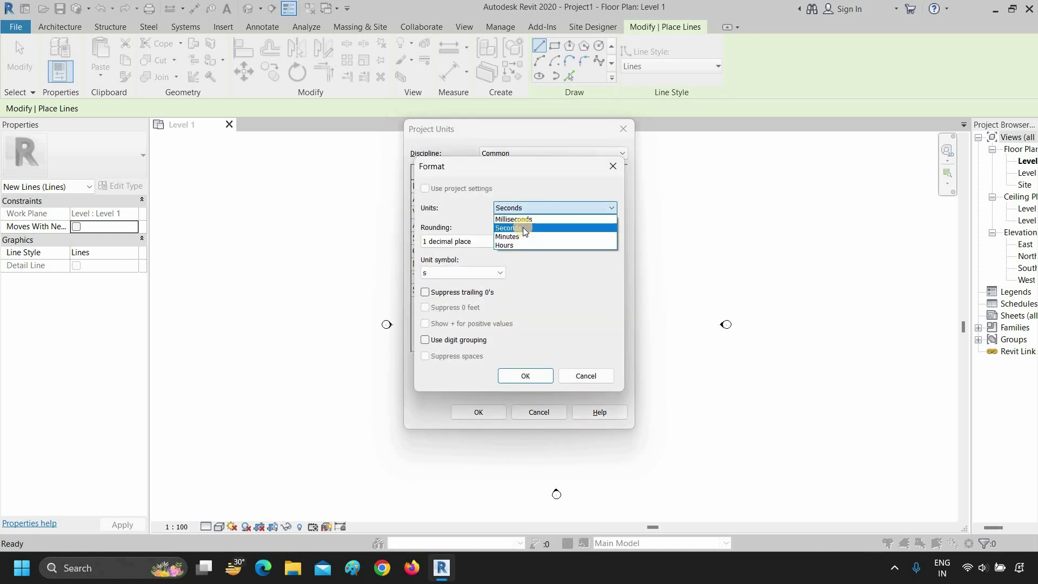
click(524, 227)
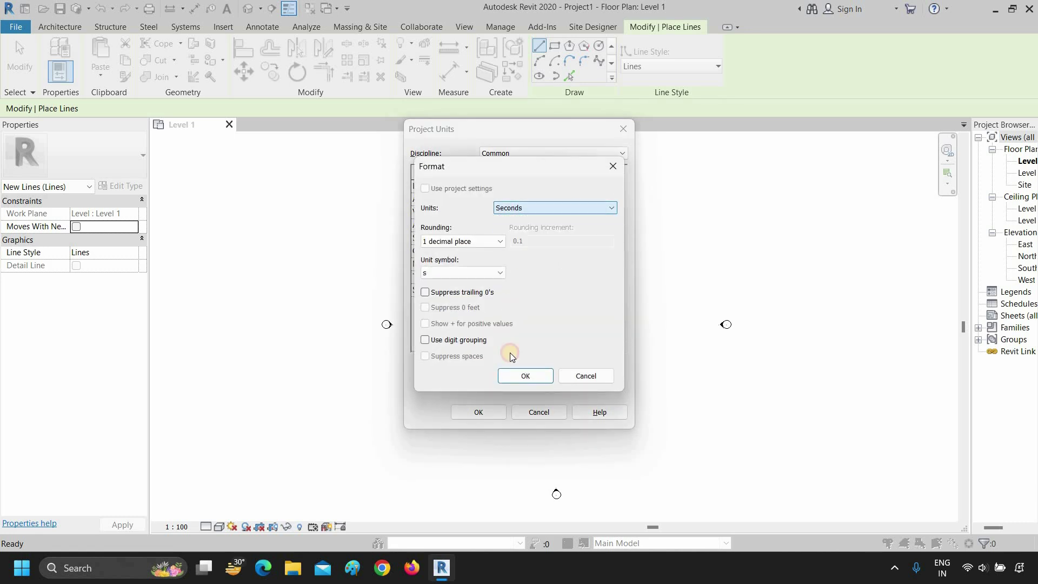
click(510, 379)
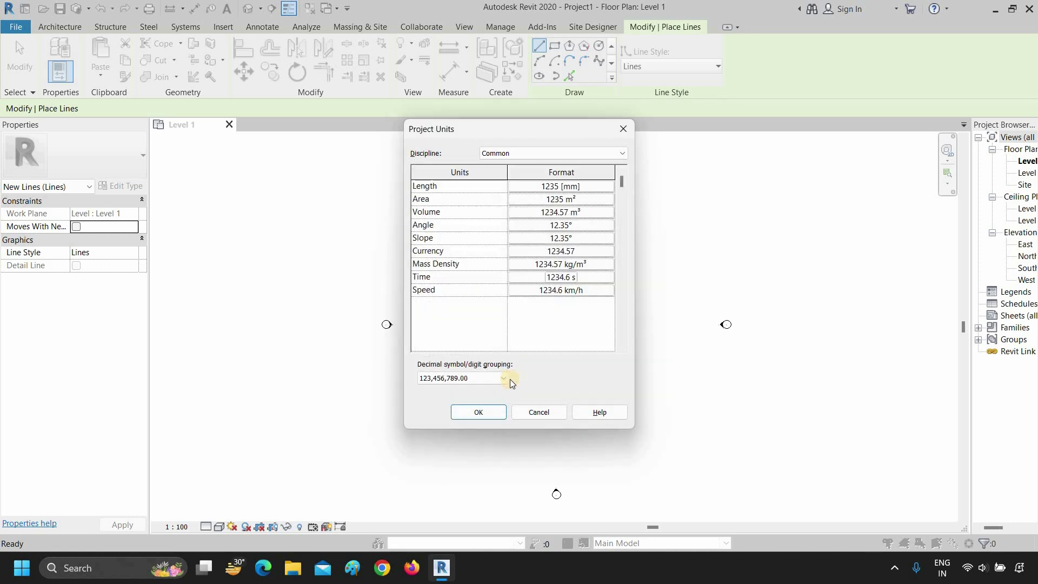
click(550, 290)
click(550, 210)
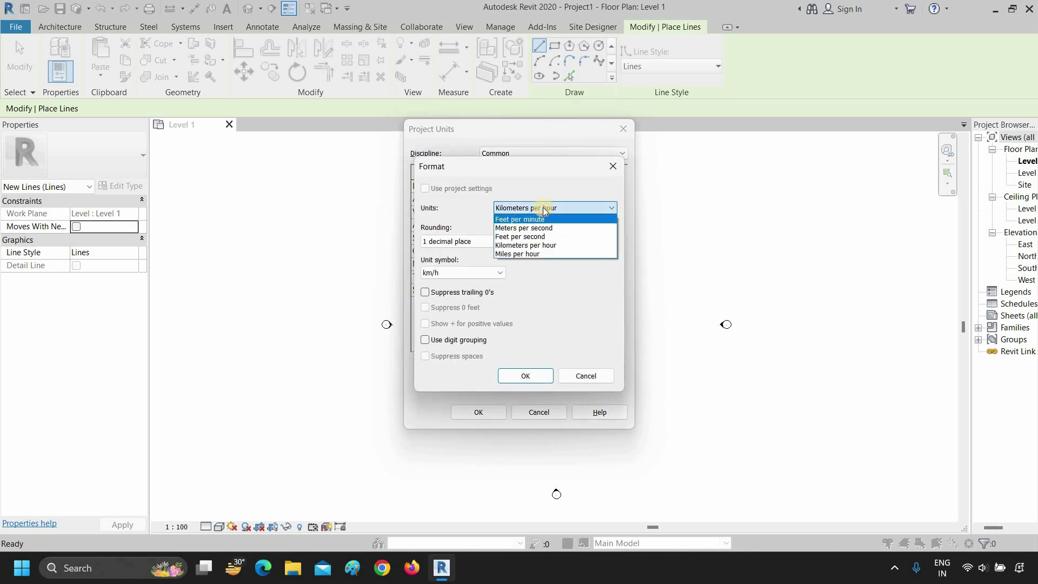
click(544, 209)
click(524, 376)
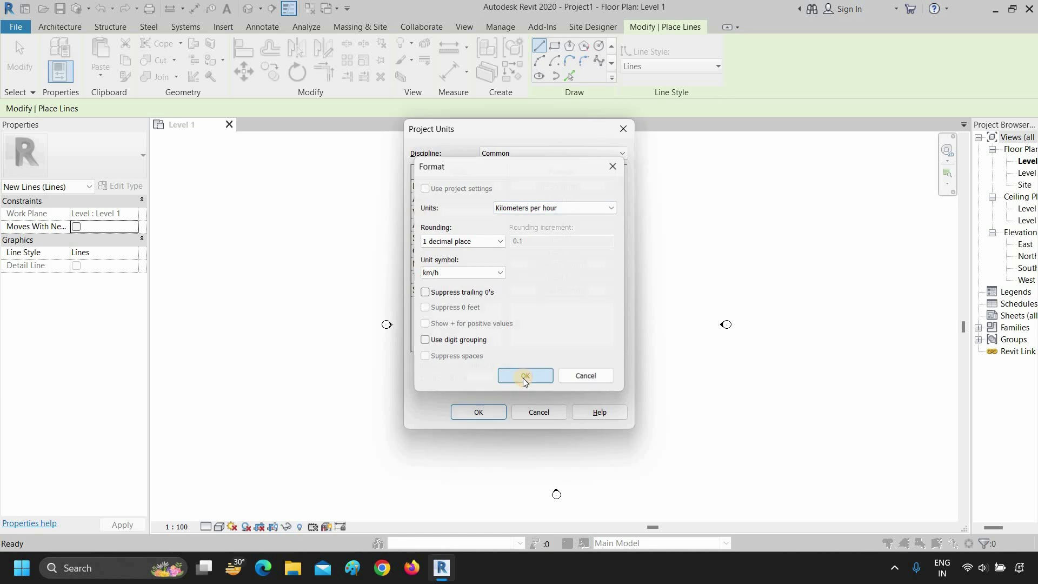
click(478, 412)
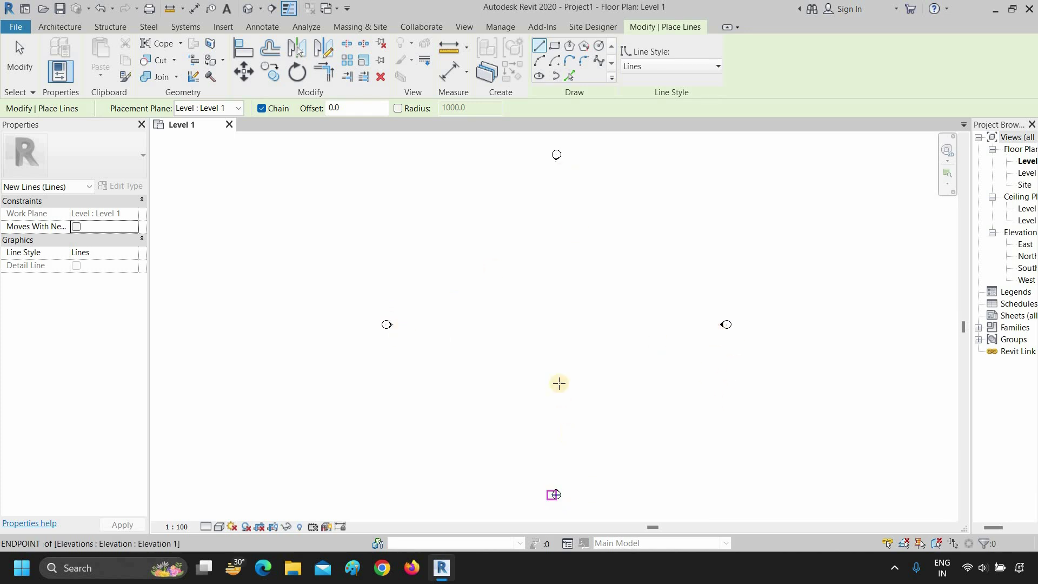
Step: Turn on Project Base Point under Site in Level 1's Visibility/Graphics settings
key(Escape)
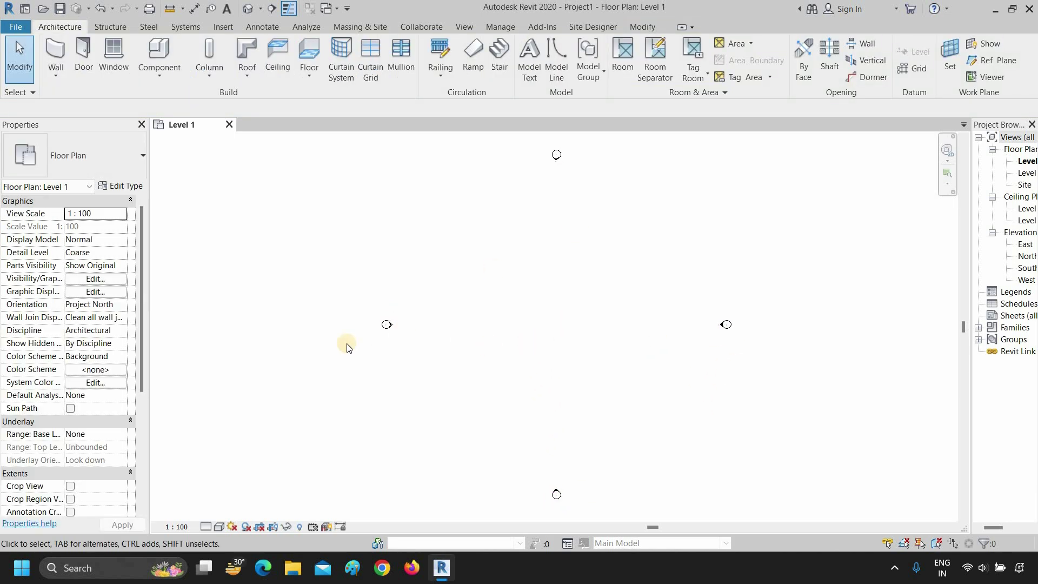
click(111, 279)
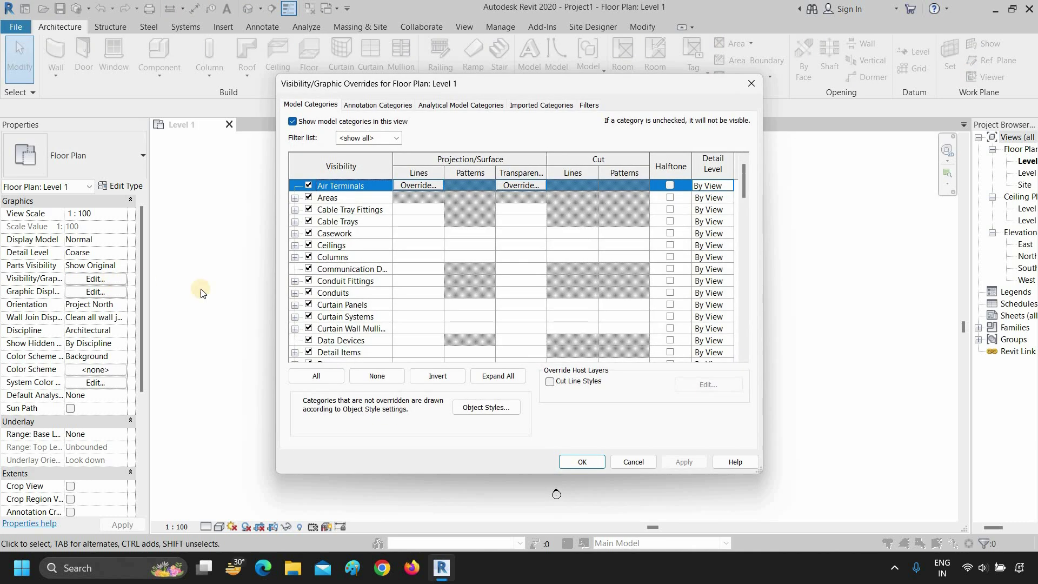
scroll(329, 319, down, 12)
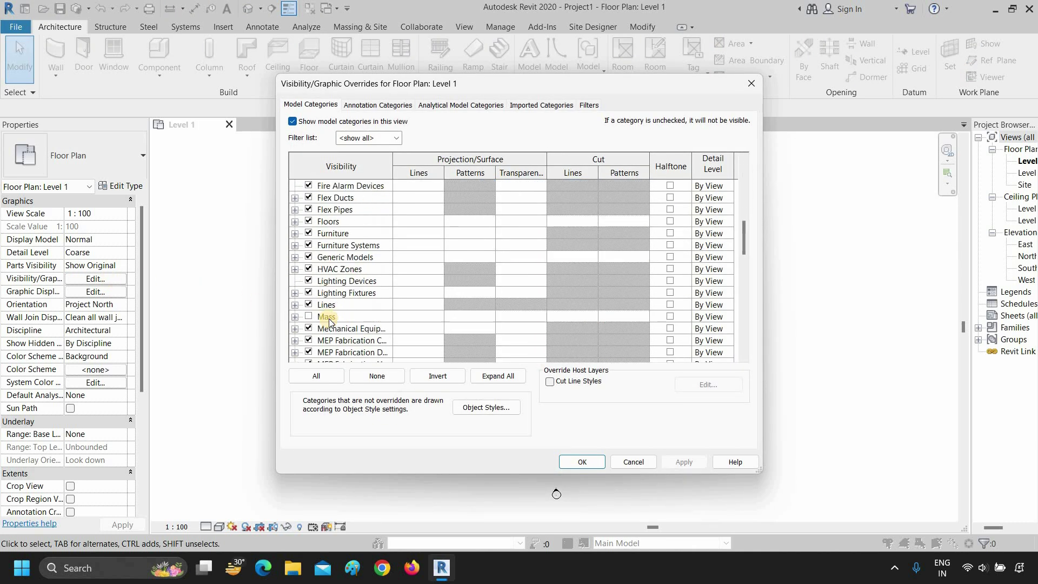
scroll(329, 319, down, 5)
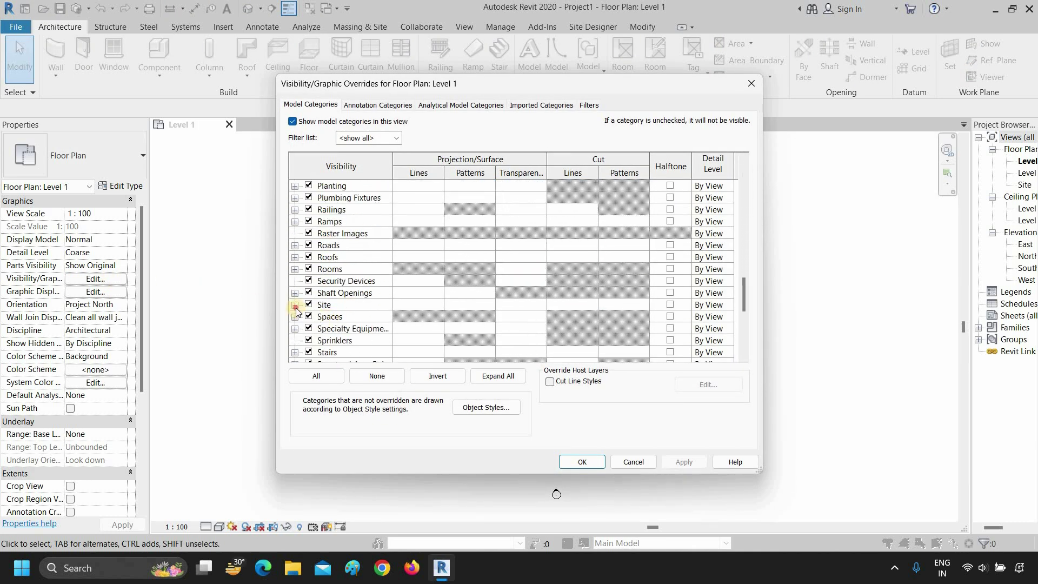
click(295, 306)
click(323, 305)
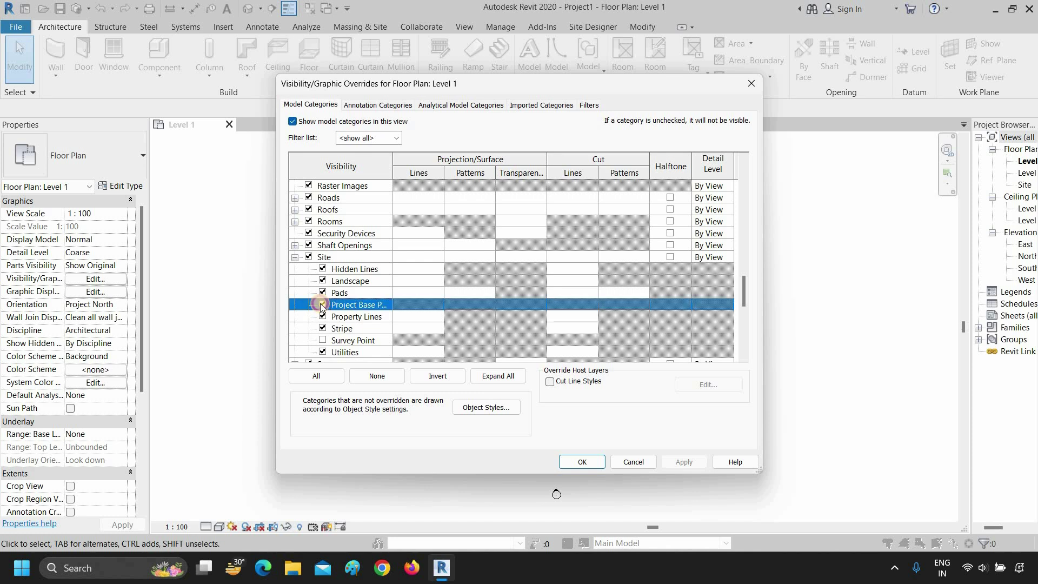
click(692, 464)
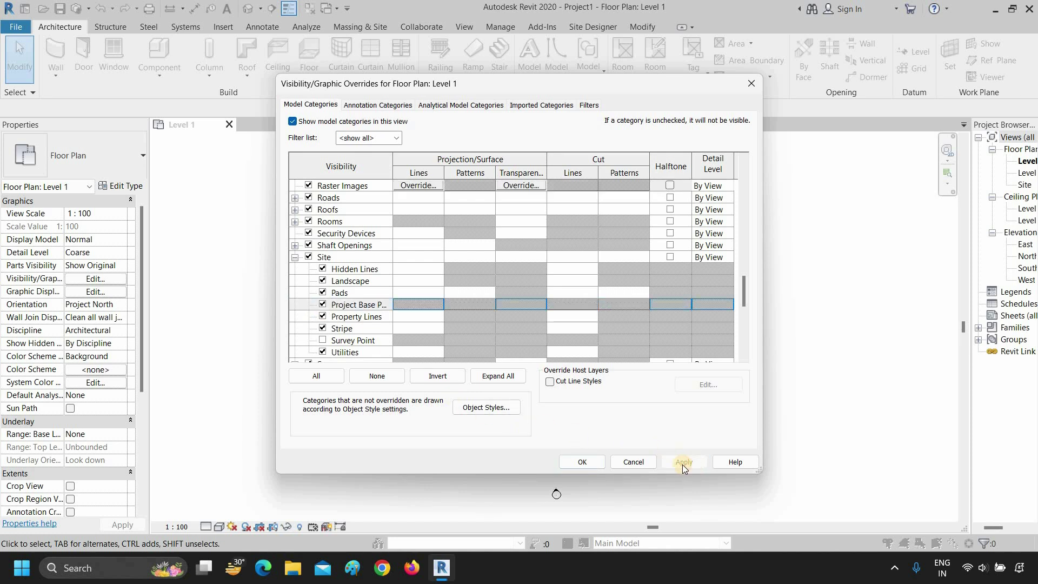
click(576, 465)
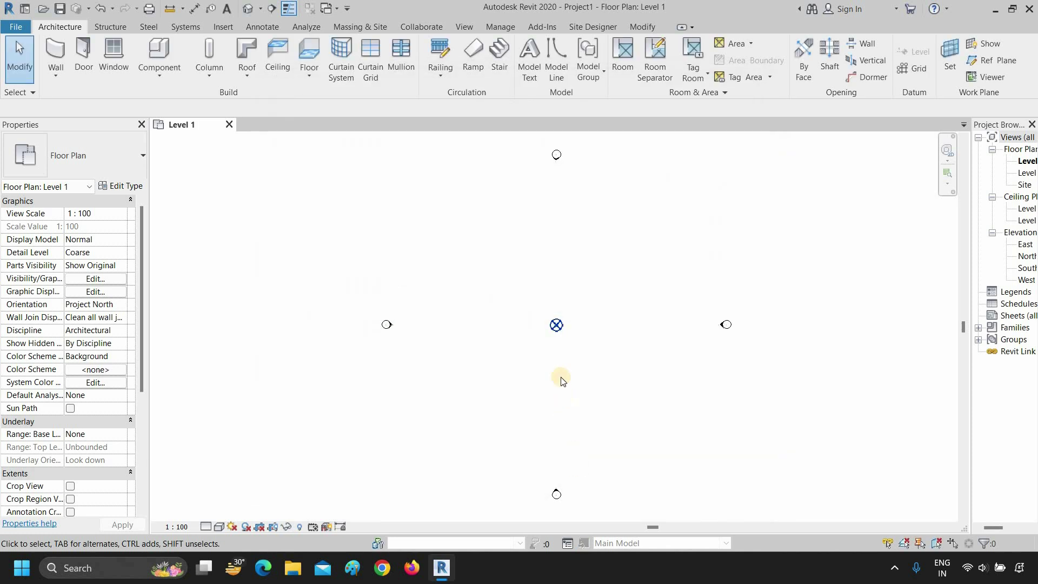
click(556, 325)
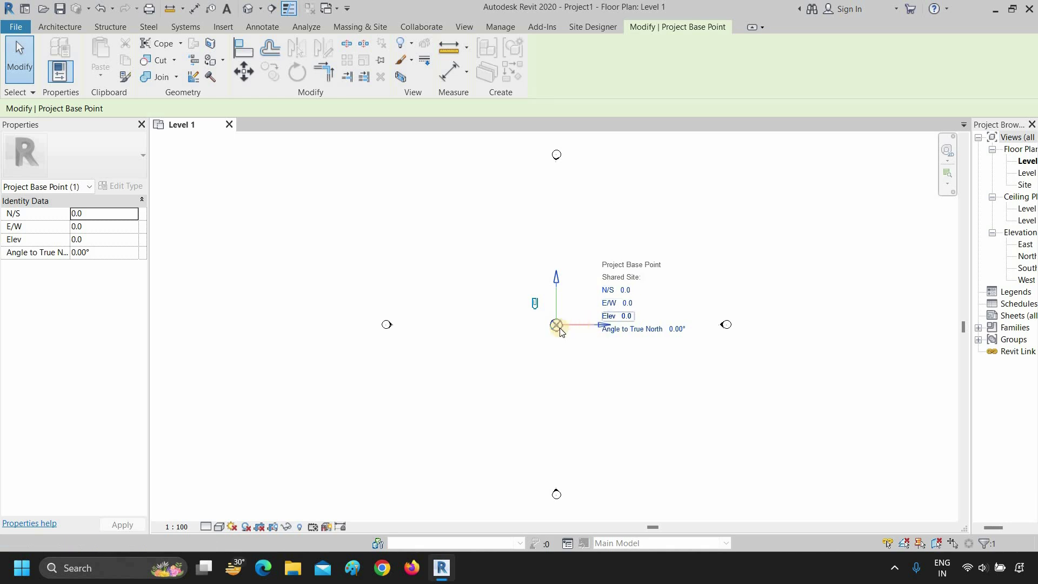
Step: Drag the Project Base Point between the elevation markers to N/S 1763.1, E/W 3606.4
drag(557, 284, 595, 332)
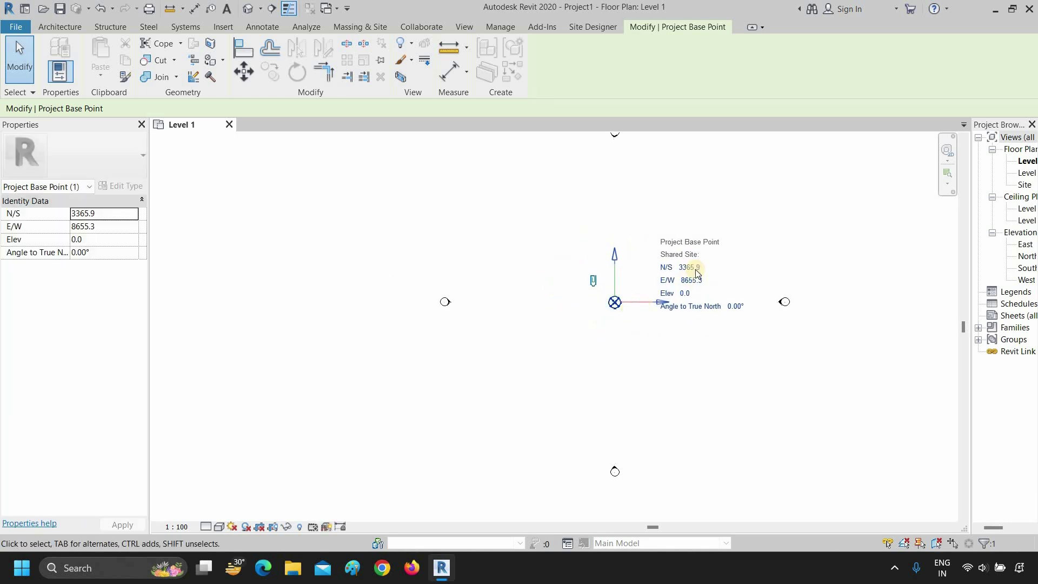
click(690, 267)
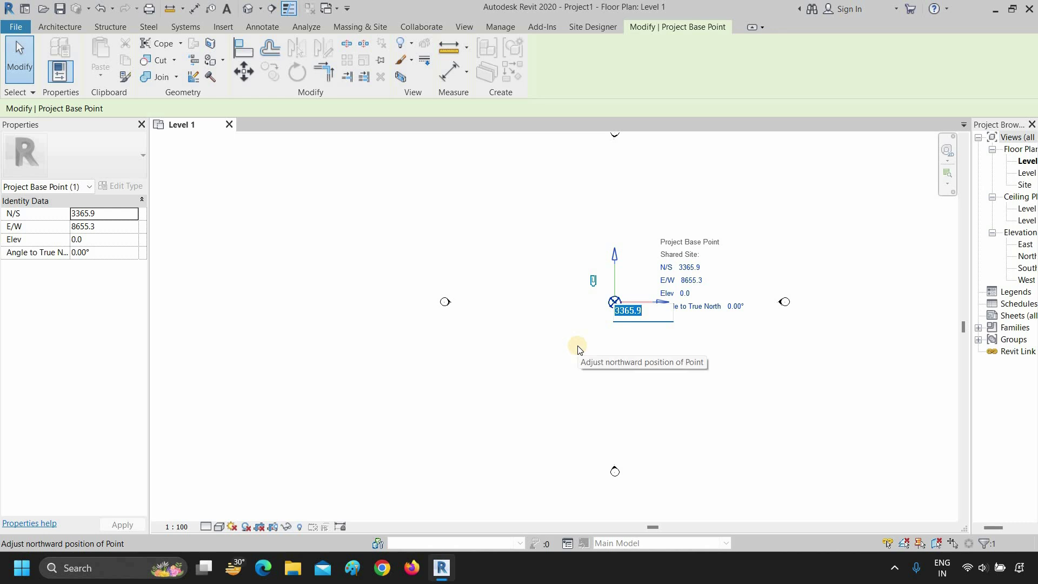
key(Escape)
drag(596, 311, 554, 335)
key(Escape)
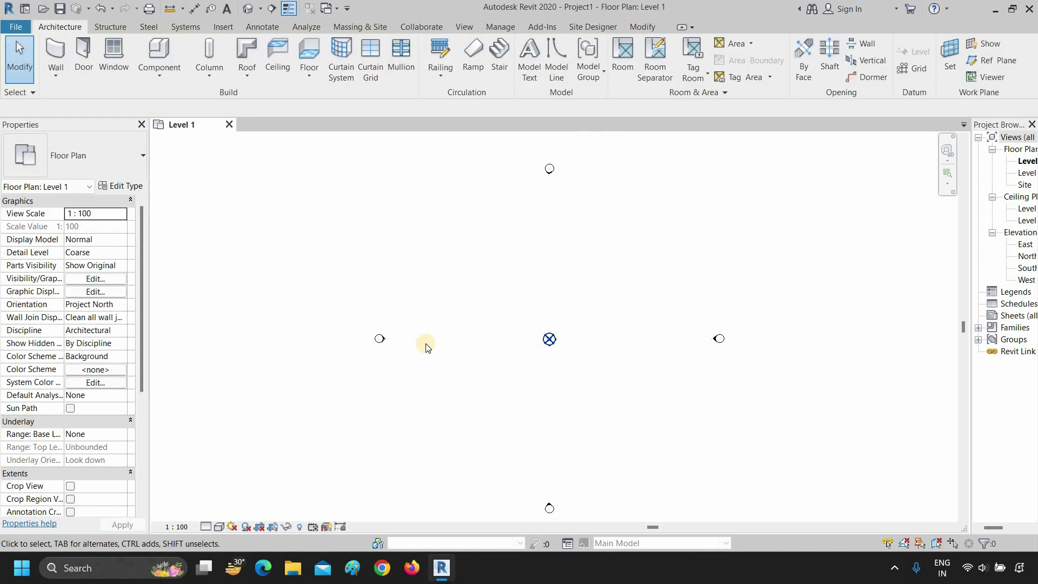
scroll(380, 340, up, 1)
scroll(380, 341, up, 4)
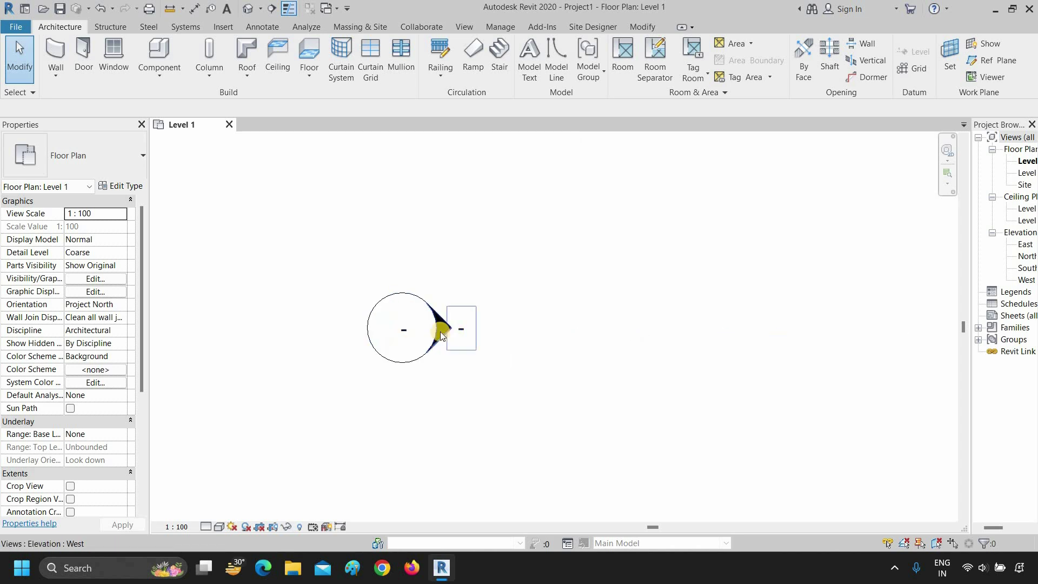
click(408, 330)
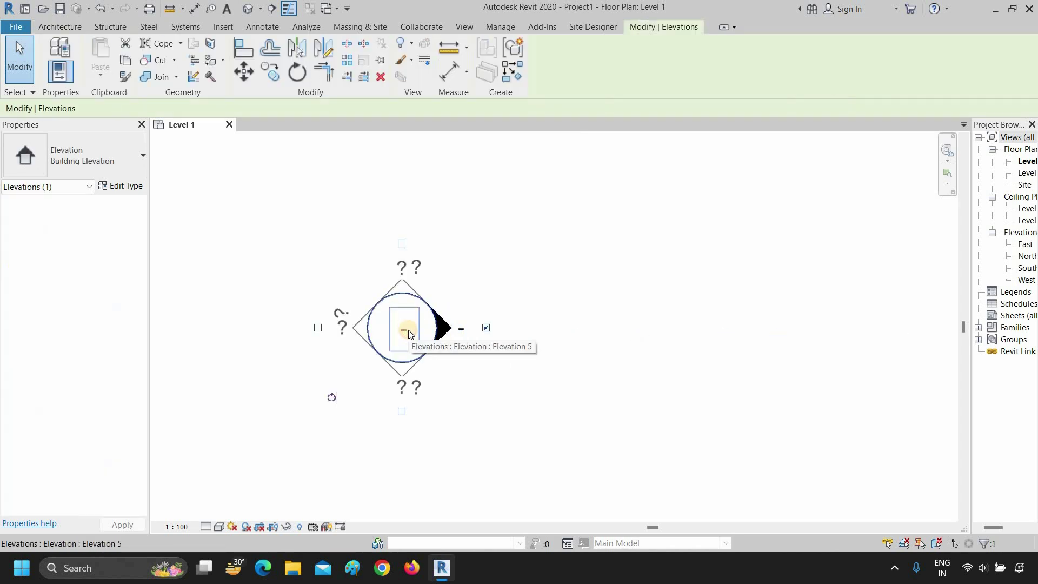
click(318, 328)
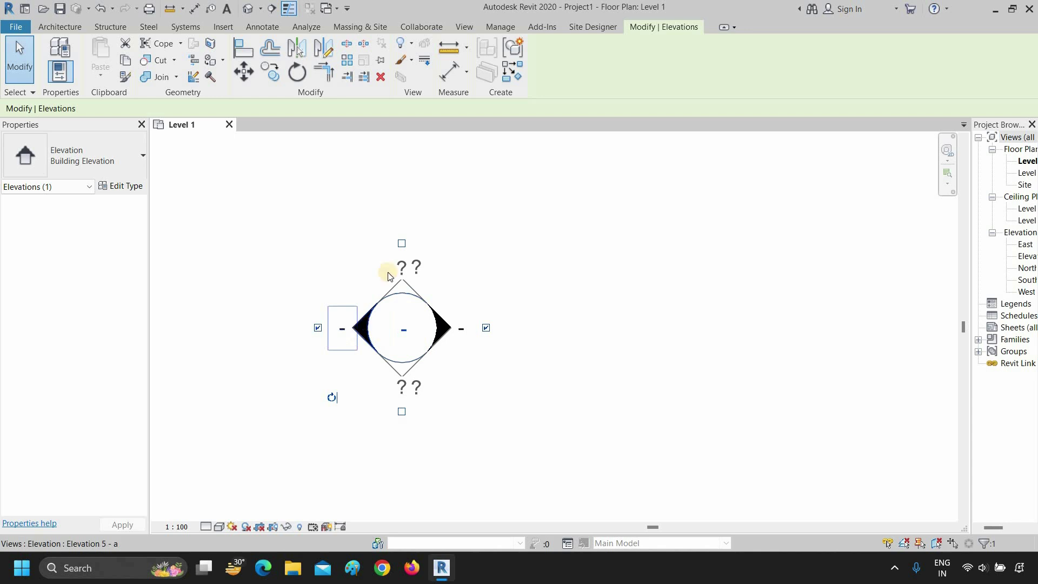
click(402, 243)
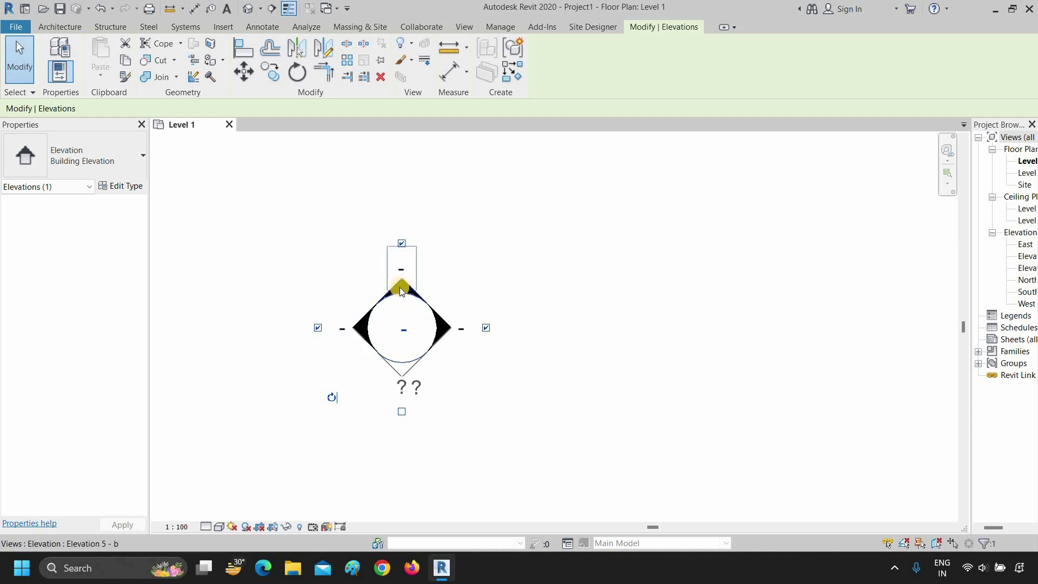
click(401, 412)
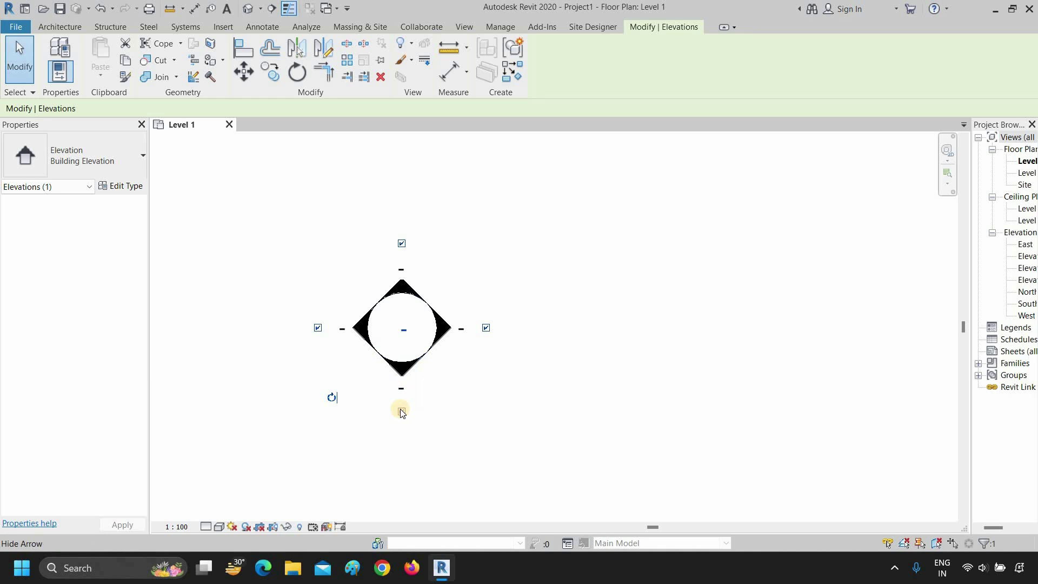
scroll(407, 348, down, 5)
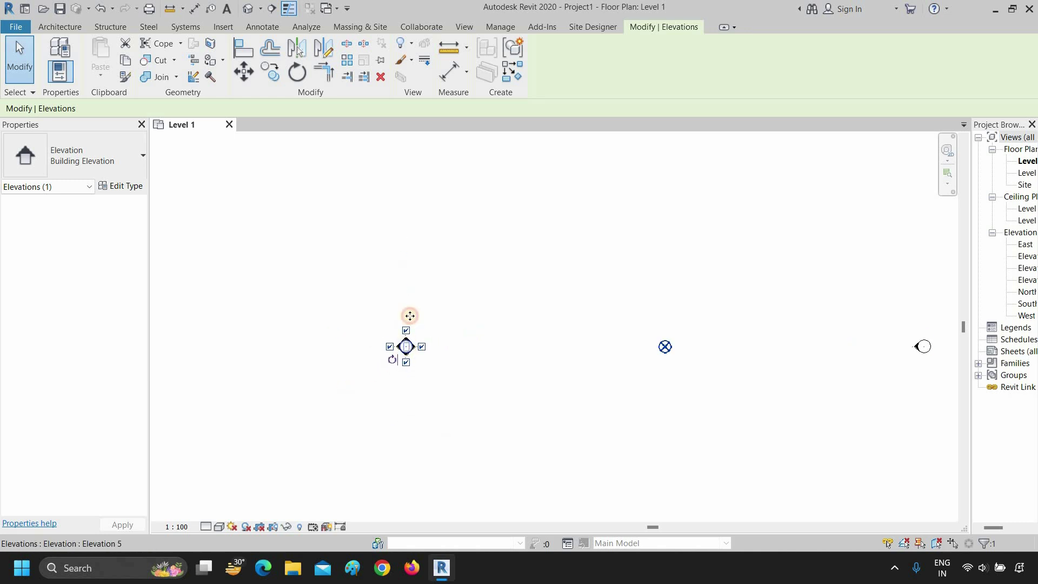
mouse_move(410, 316)
mouse_down()
mouse_move(407, 273)
mouse_move(419, 343)
mouse_up()
scroll(417, 352, up, 3)
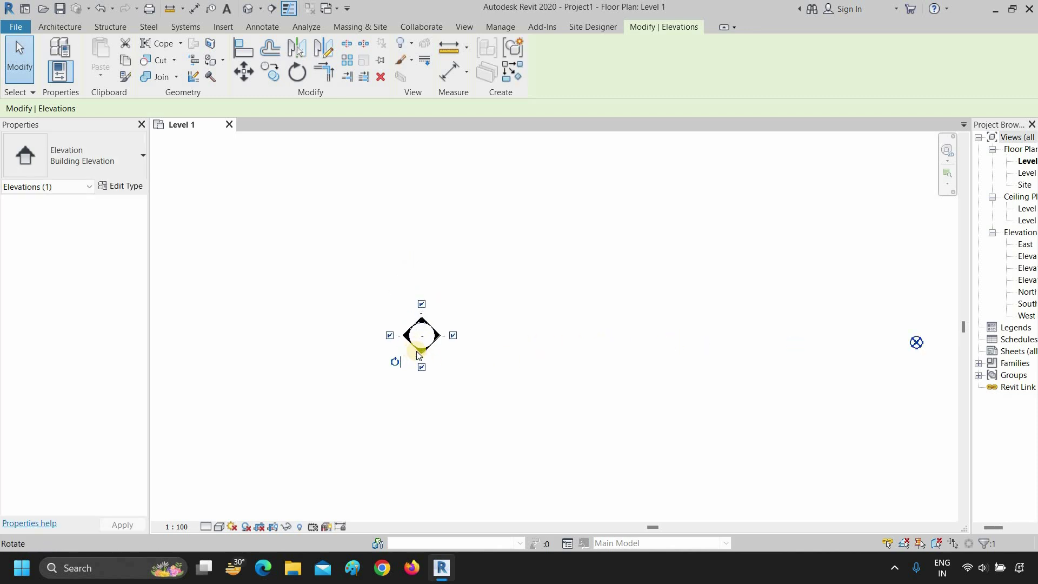
scroll(419, 355, up, 3)
click(426, 268)
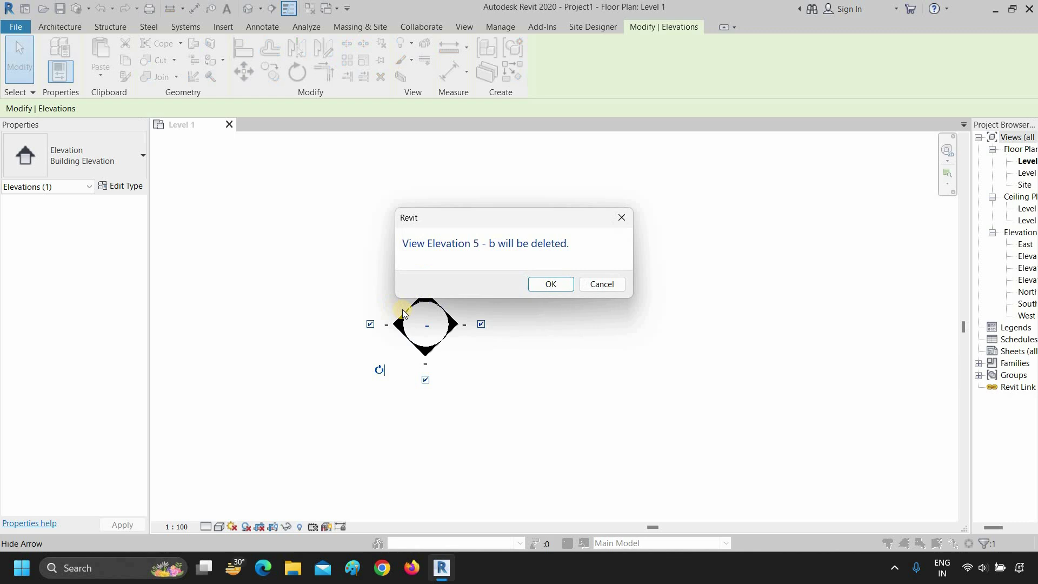
click(549, 285)
click(370, 324)
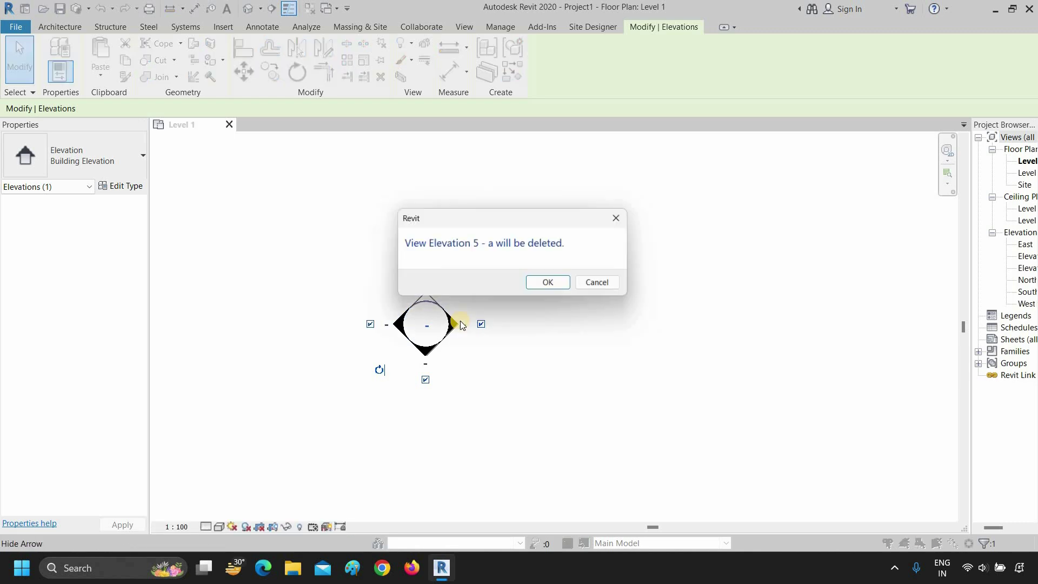
click(548, 281)
click(425, 380)
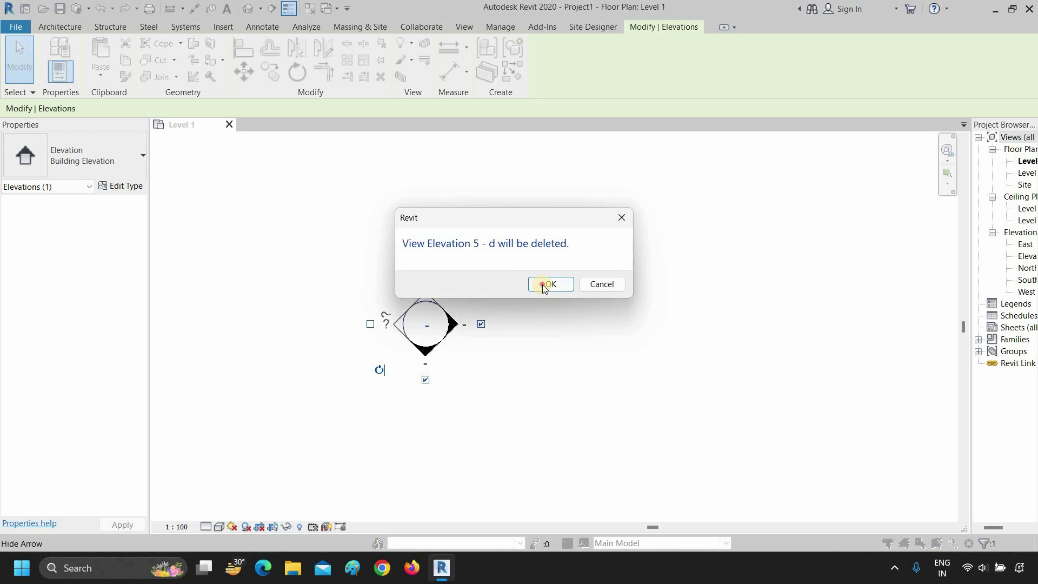
click(543, 284)
click(504, 370)
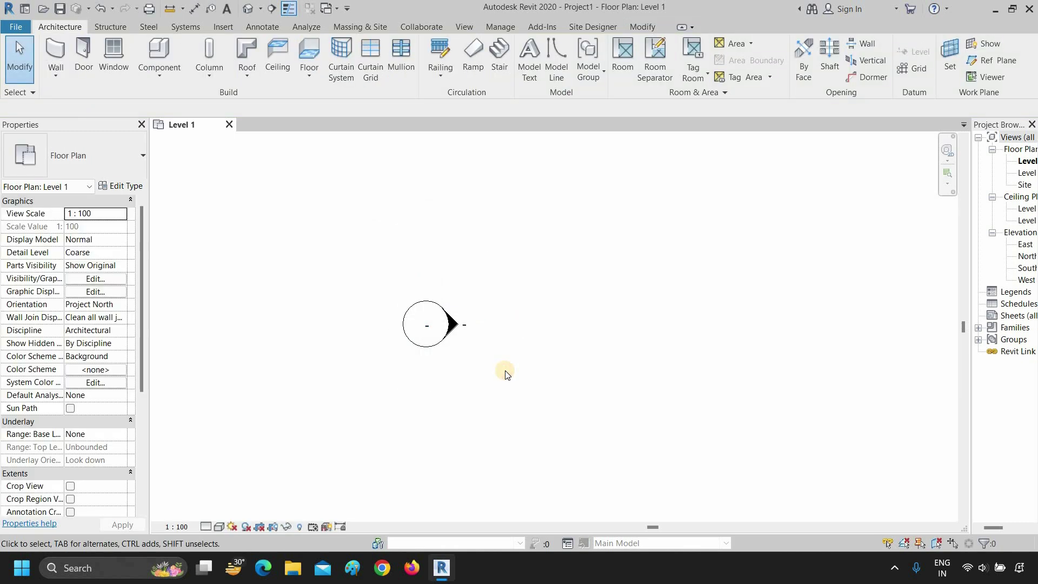
scroll(506, 371, down, 5)
middle_drag(538, 415, 464, 383)
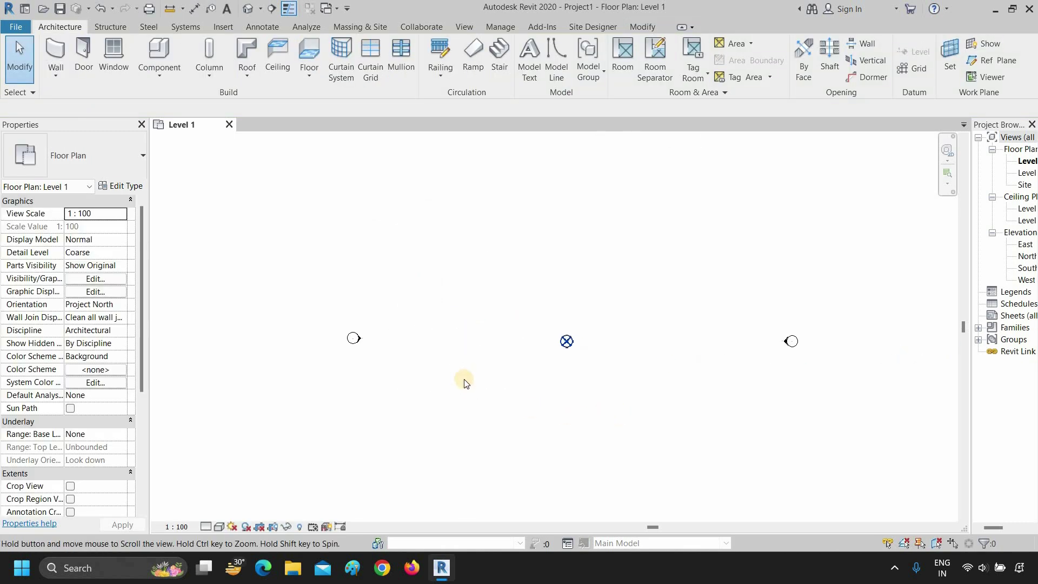
scroll(464, 380, down, 3)
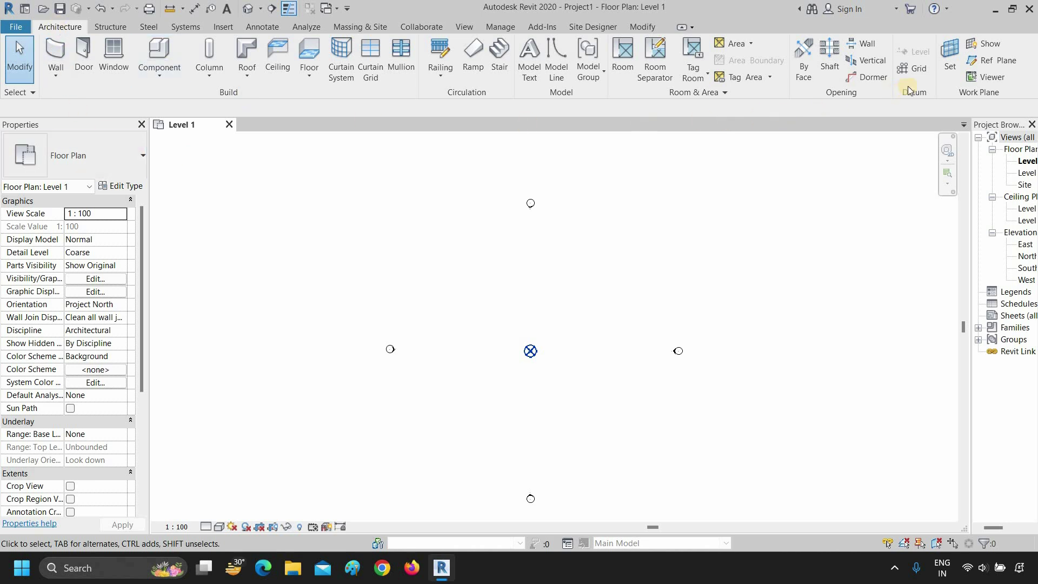
Step: Draw horizontal grids 1, 2 and 3 at 4000 spacing on Level 1
click(914, 69)
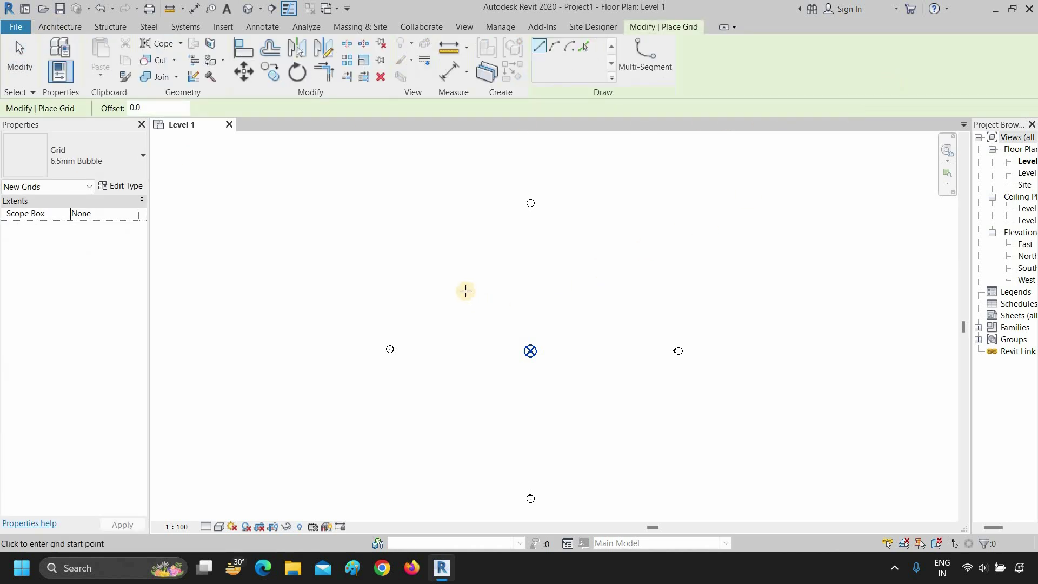
click(426, 282)
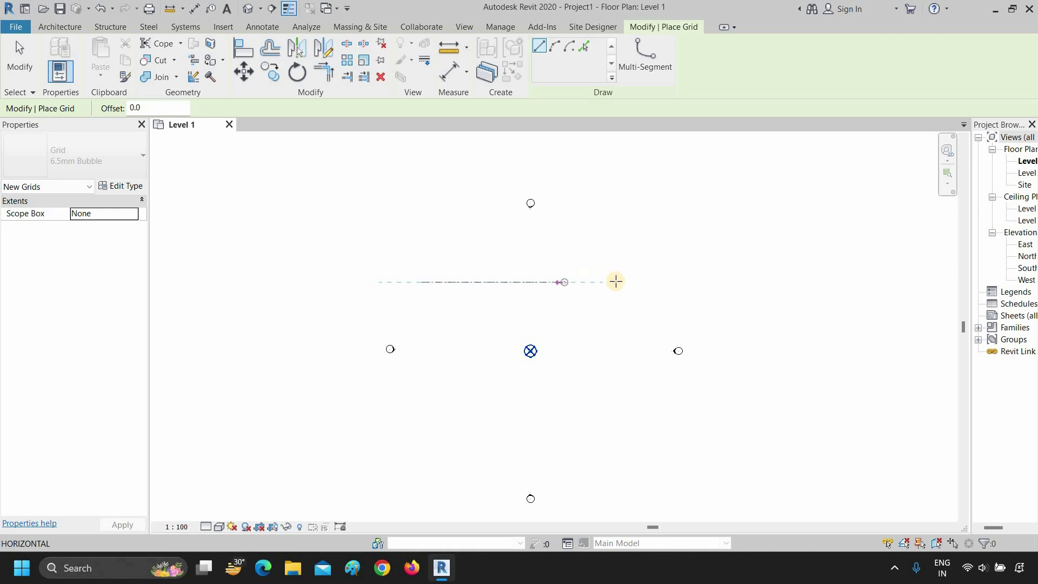
click(663, 282)
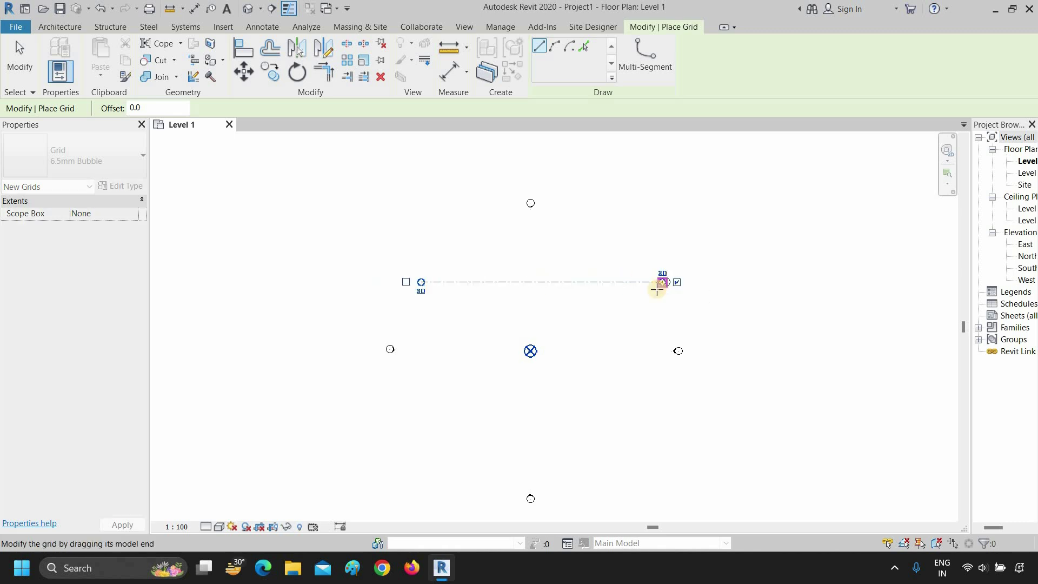
scroll(531, 285, up, 3)
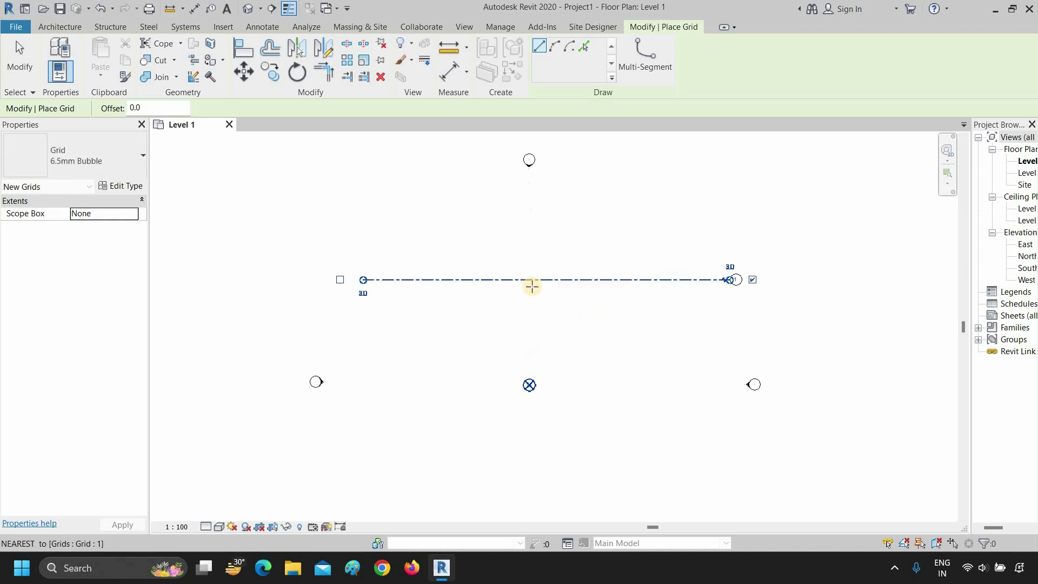
click(338, 320)
click(759, 320)
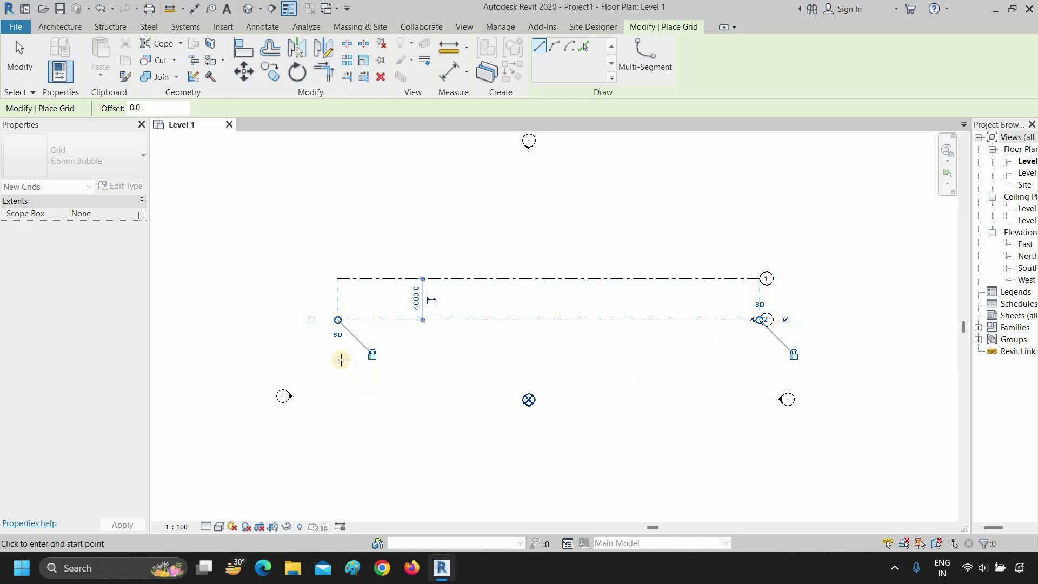
scroll(341, 361, up, 2)
scroll(340, 366, down, 2)
click(338, 364)
click(760, 364)
scroll(703, 380, up, 1)
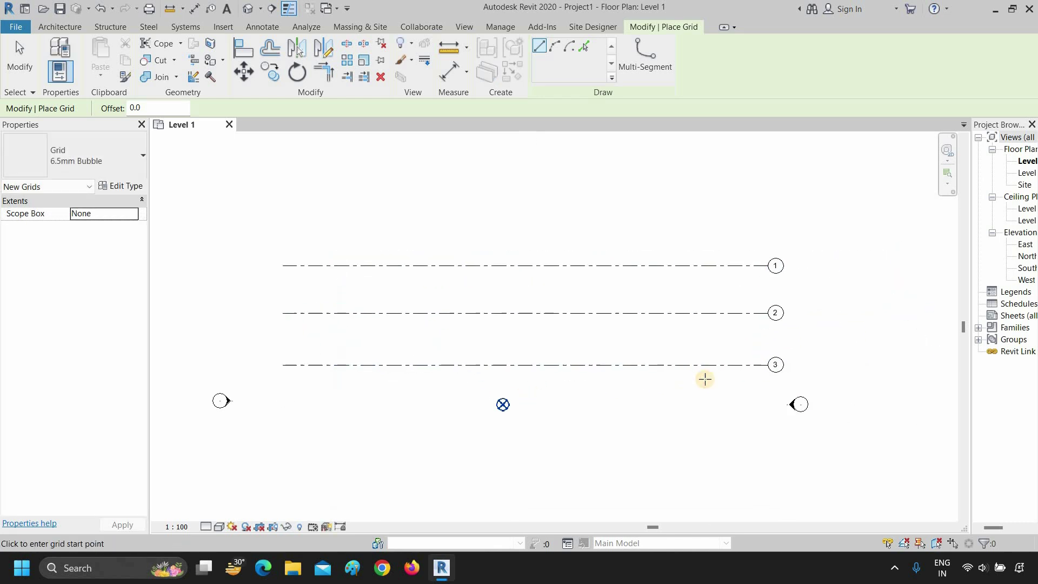
scroll(706, 379, up, 1)
key(Escape)
key(Escape)
Step: Extend grids 1–3 right together, then undo a separate extension of grid 1's end
click(691, 252)
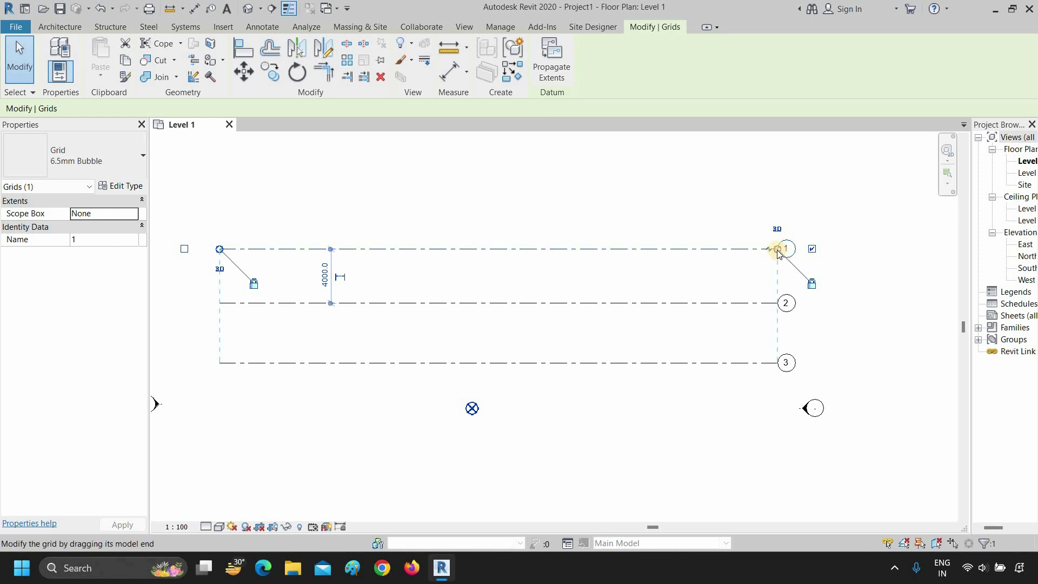
mouse_move(779, 249)
mouse_down()
mouse_move(853, 249)
mouse_move(795, 250)
mouse_up()
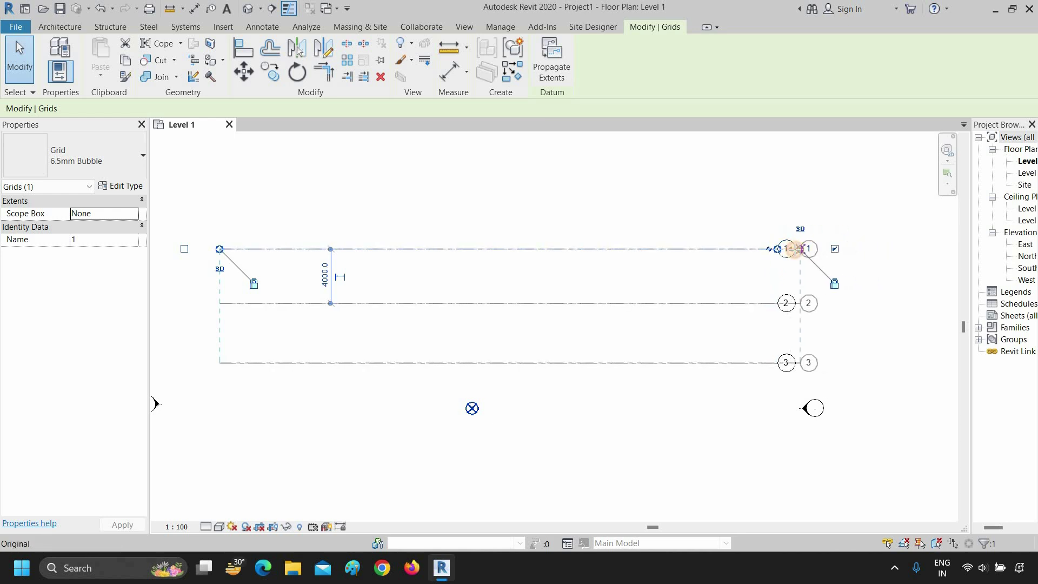
click(829, 283)
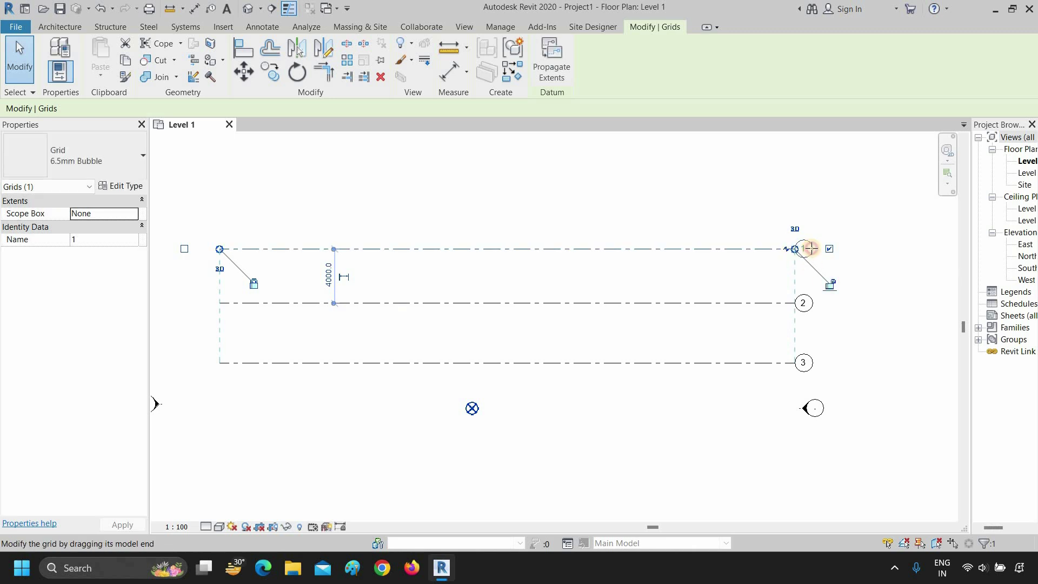
drag(811, 249, 873, 249)
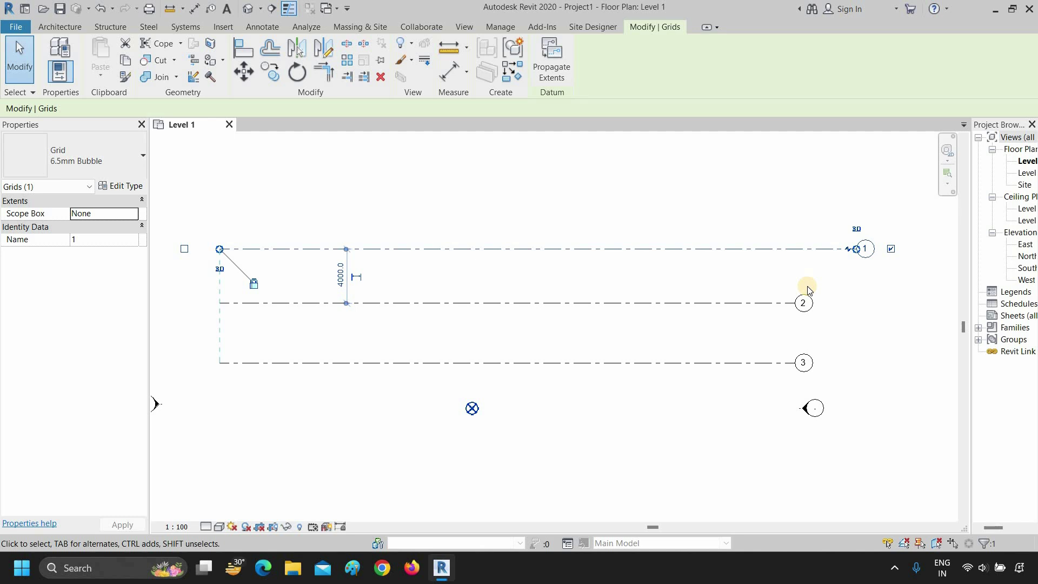
key(ctrl+z)
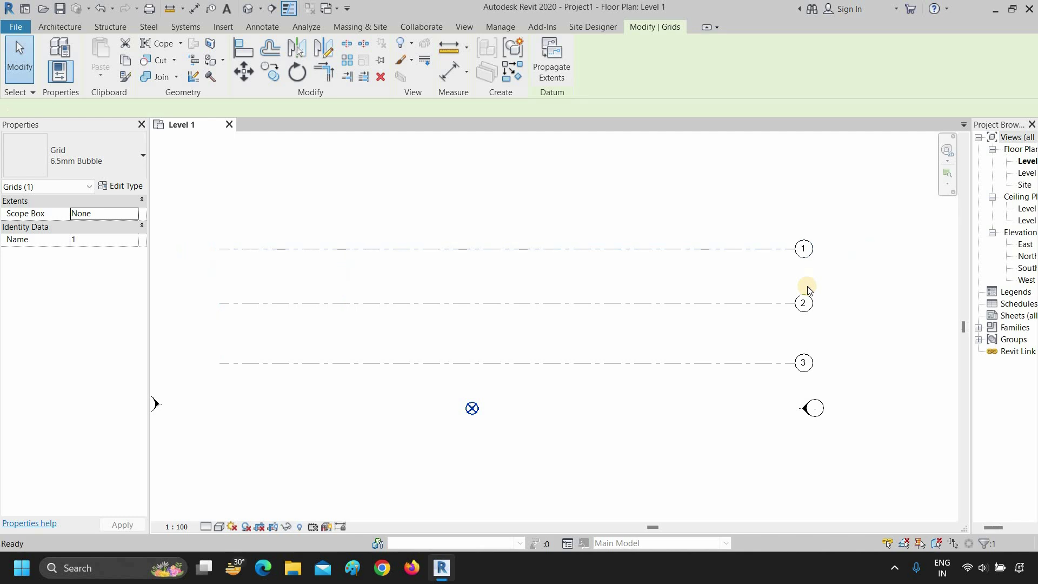
click(807, 289)
Step: Add an elbow to grid 1's bubble, try repositioning it, then undo it
scroll(781, 250, up, 4)
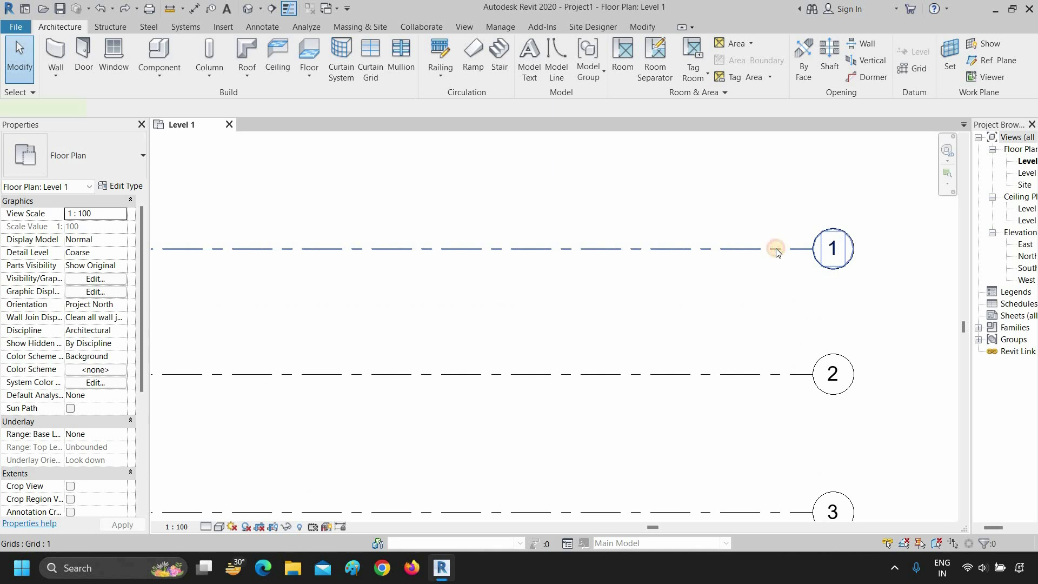
click(777, 252)
click(795, 252)
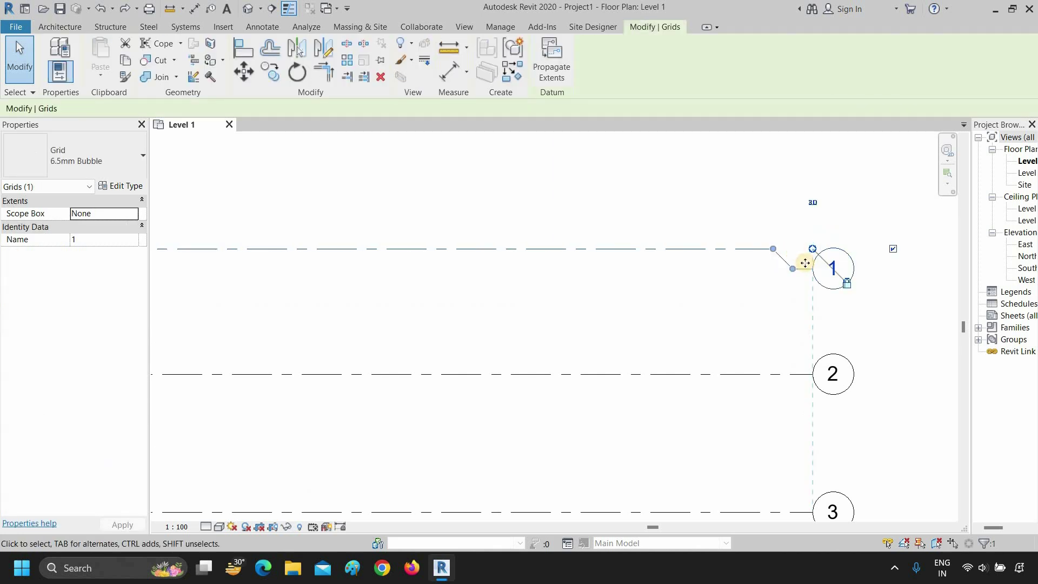
scroll(805, 263, down, 2)
drag(801, 268, 791, 306)
drag(793, 260, 783, 208)
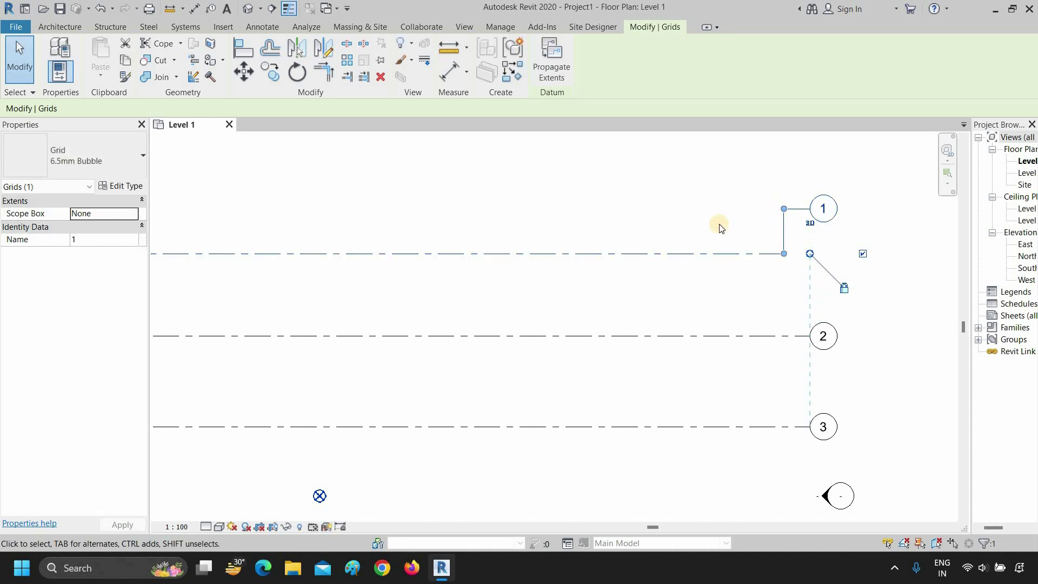
key(ctrl+z)
key(ctrl+z)
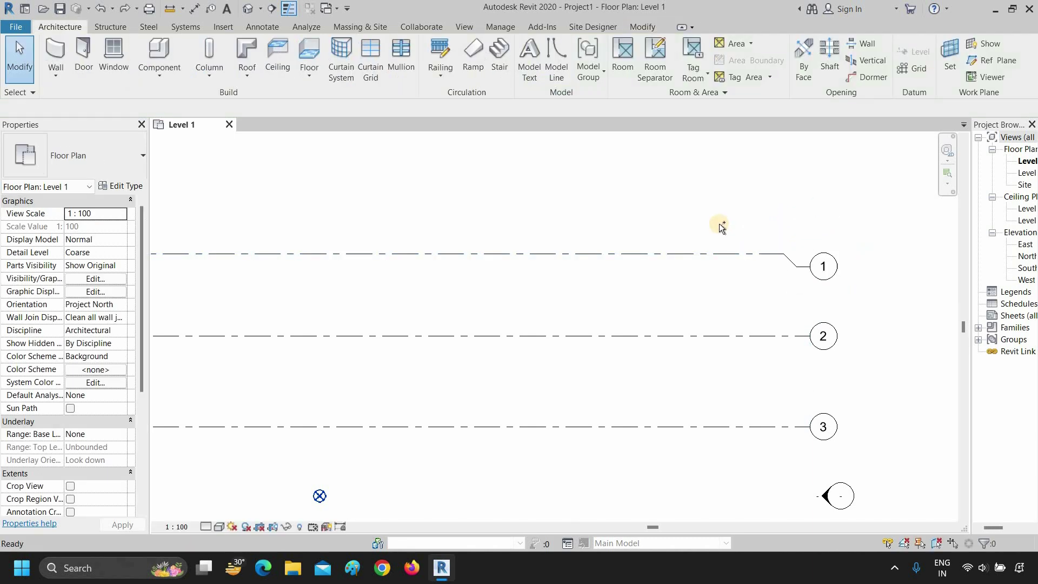
scroll(765, 316, up, 2)
scroll(764, 316, down, 3)
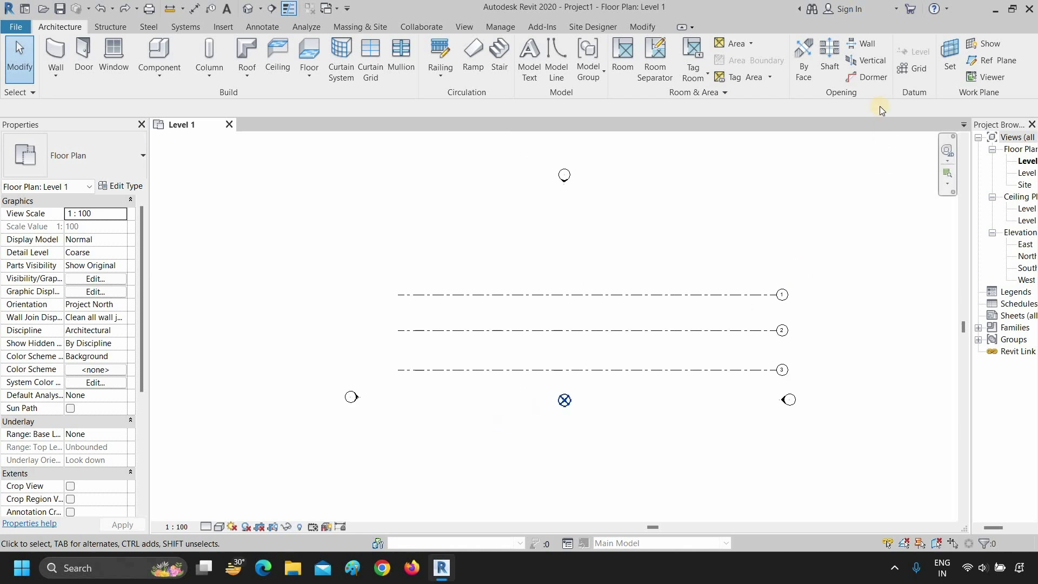
Step: Draw vertical grids 4, 5, 6 and 7 crossing horizontal grids 1–3
click(914, 68)
click(454, 248)
click(448, 437)
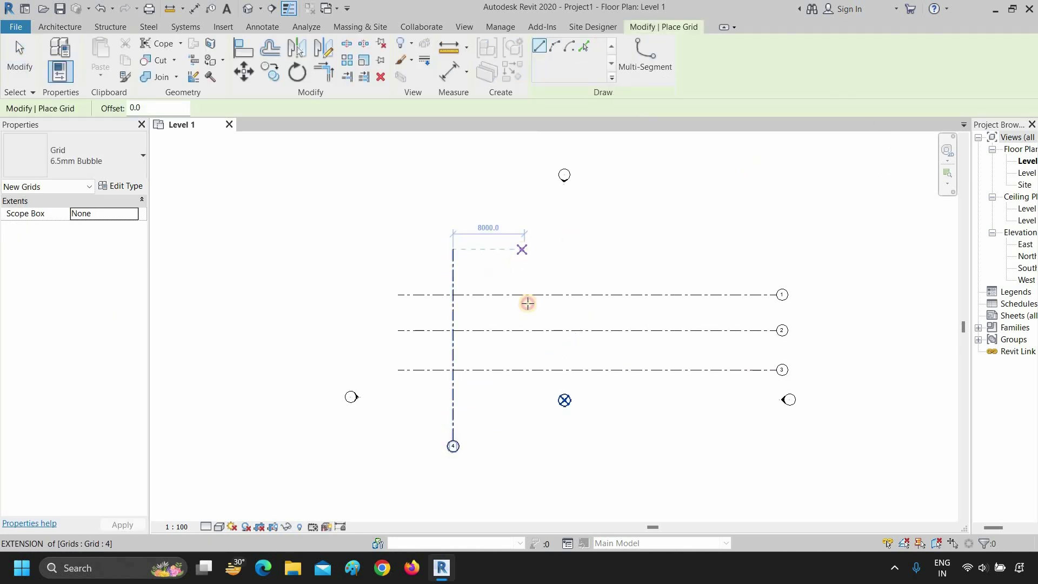
click(525, 249)
click(524, 439)
click(605, 249)
click(604, 441)
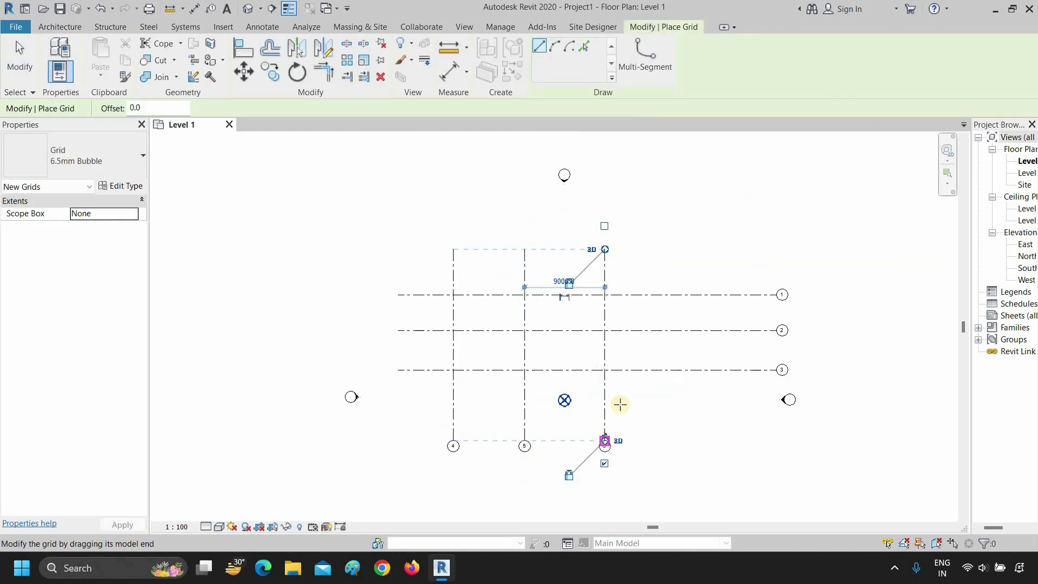
click(685, 249)
click(685, 440)
key(Escape)
key(Escape)
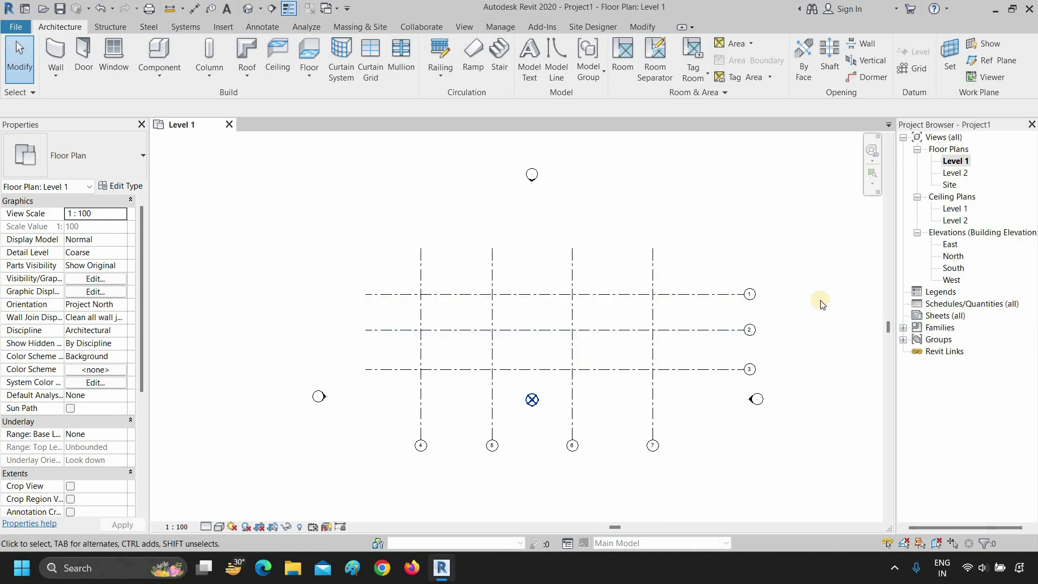
Step: Draw a new Level 3 above Level 2 in the East elevation
double_click(950, 246)
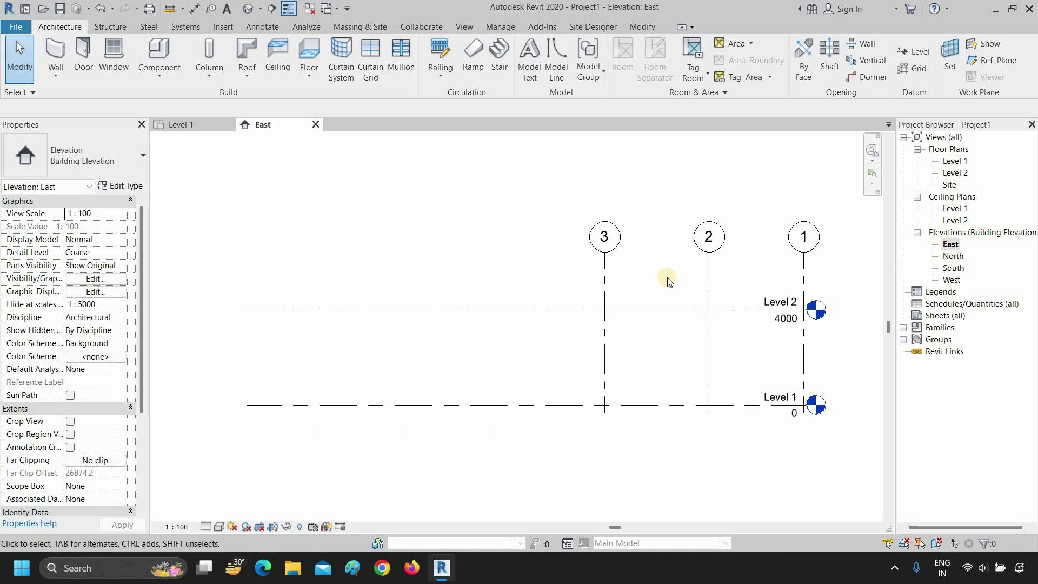
scroll(669, 280, down, 2)
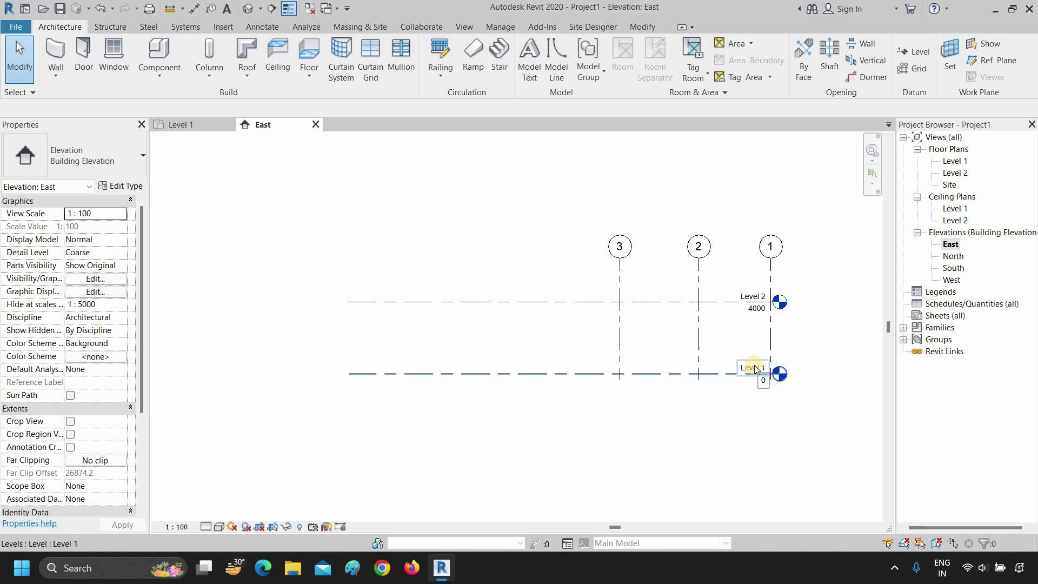
click(912, 54)
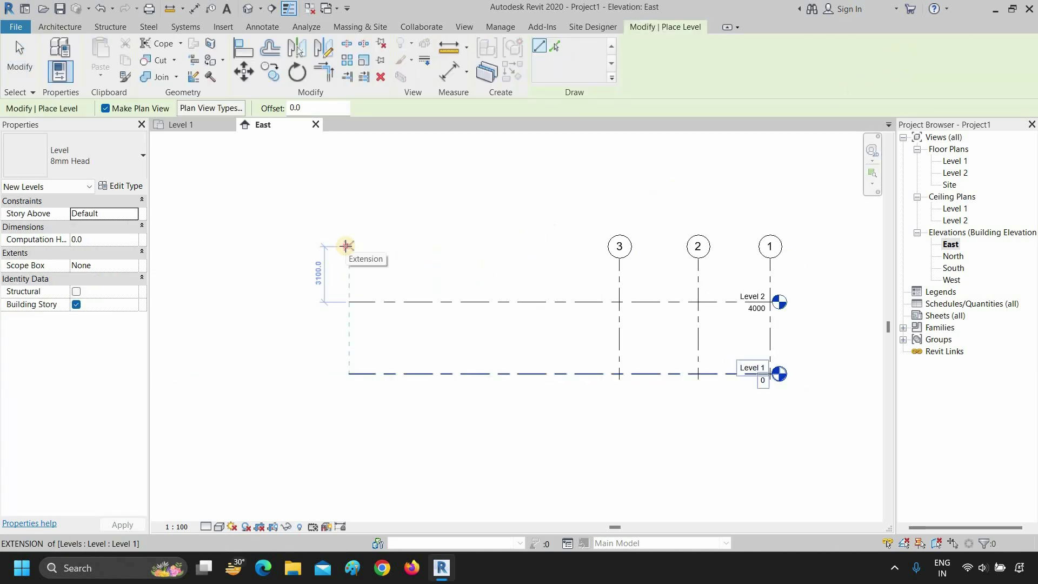
click(345, 247)
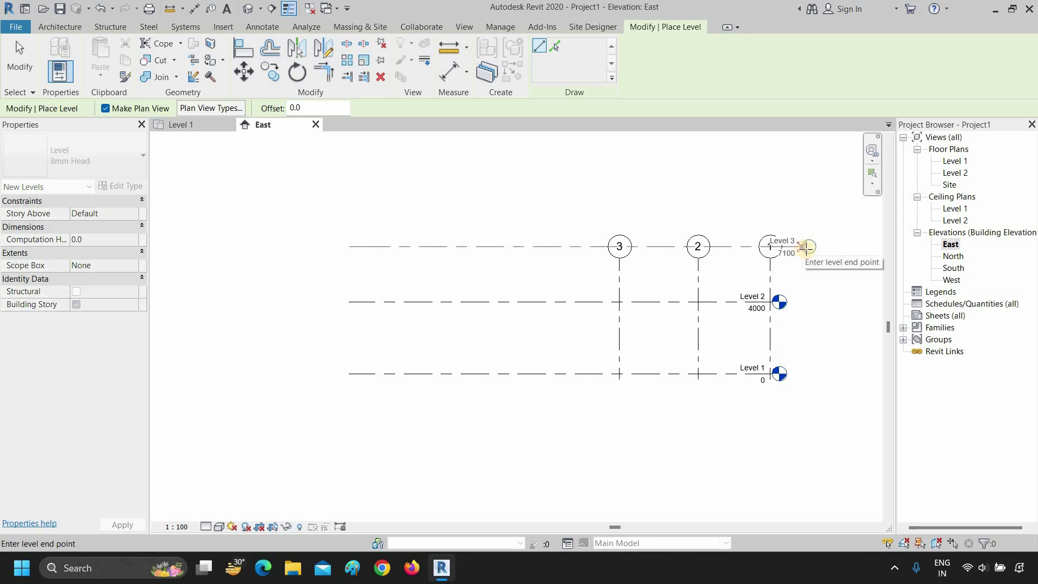
click(812, 247)
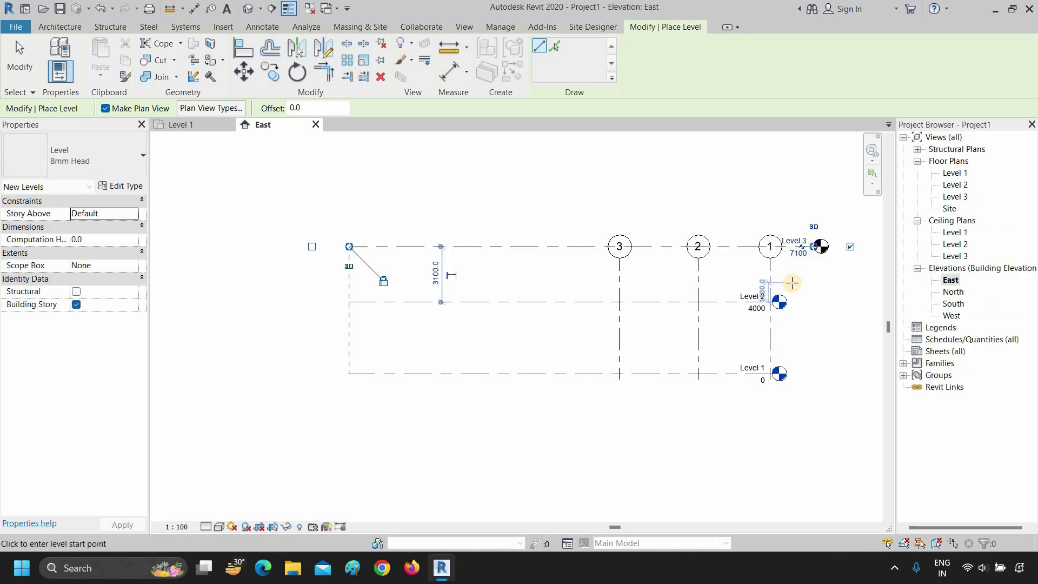
key(Escape)
key(Escape)
Step: Change Level 3's elevation from 7100 to 8000
scroll(795, 260, up, 3)
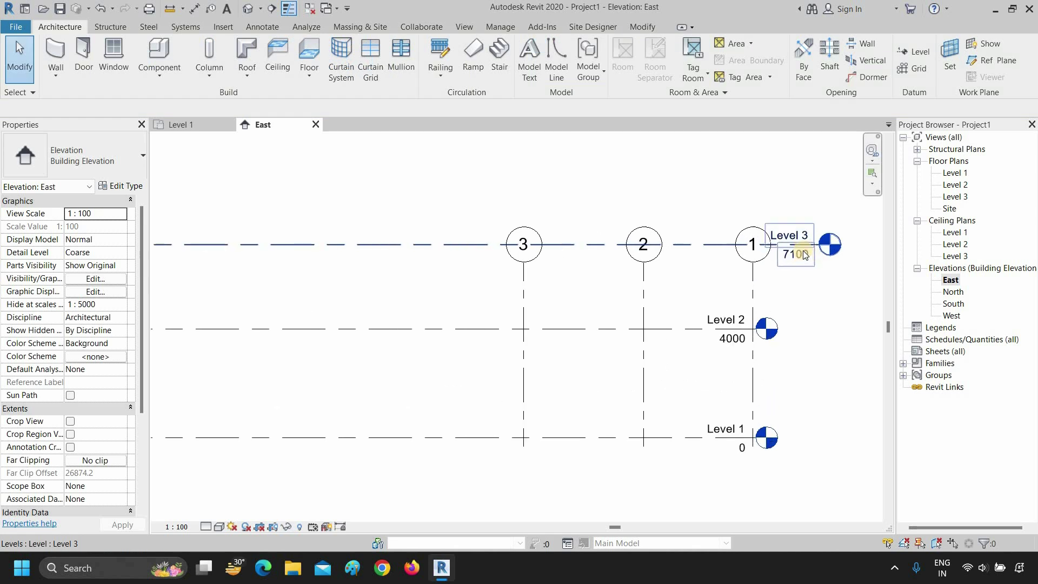
click(796, 255)
click(795, 255)
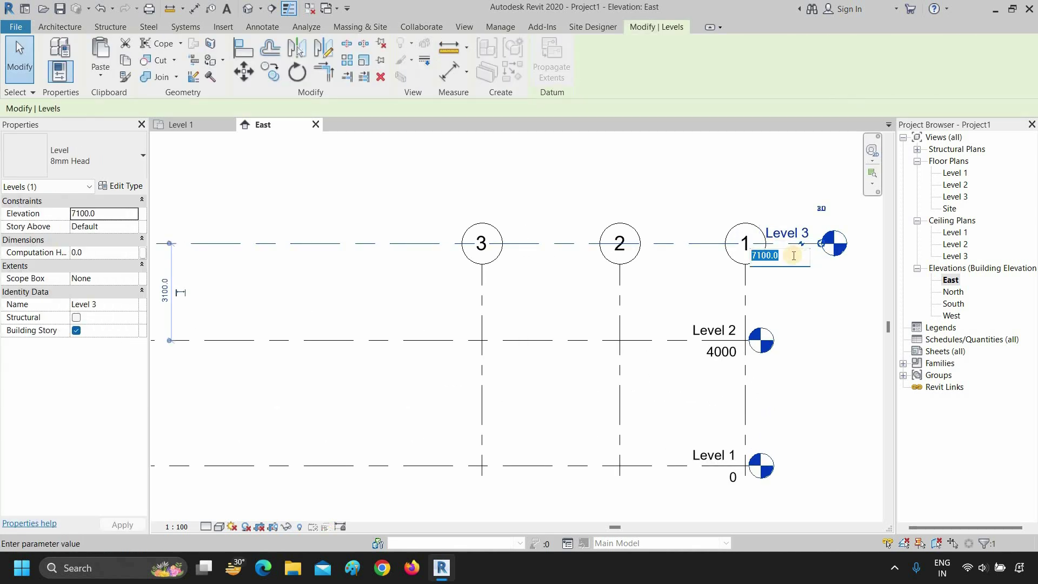
key(BackSpace)
key(BackSpace)
key(BackSpace)
key(BackSpace)
key(BackSpace)
key(BackSpace)
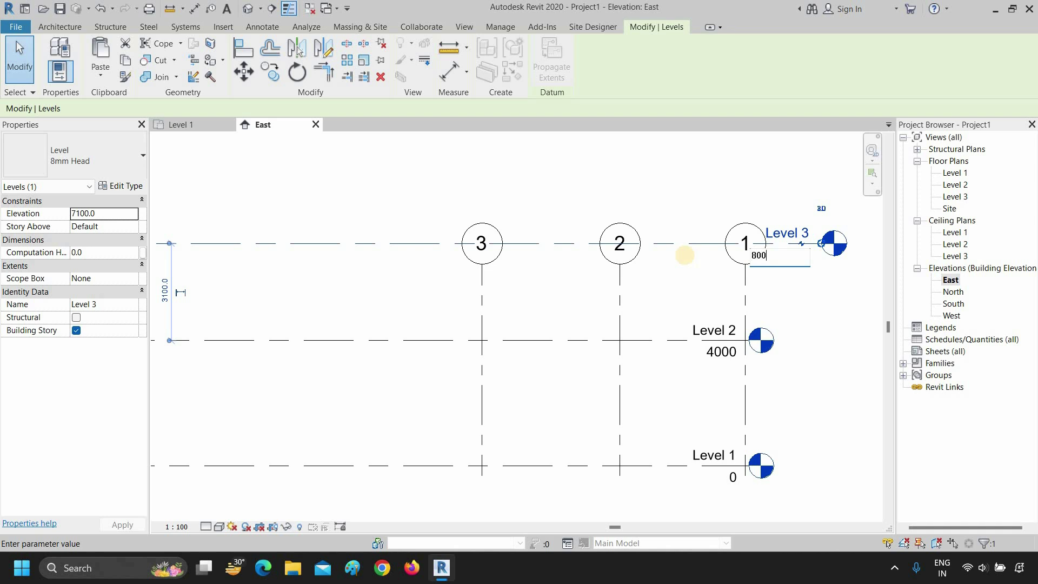
key(Return)
scroll(764, 295, down, 3)
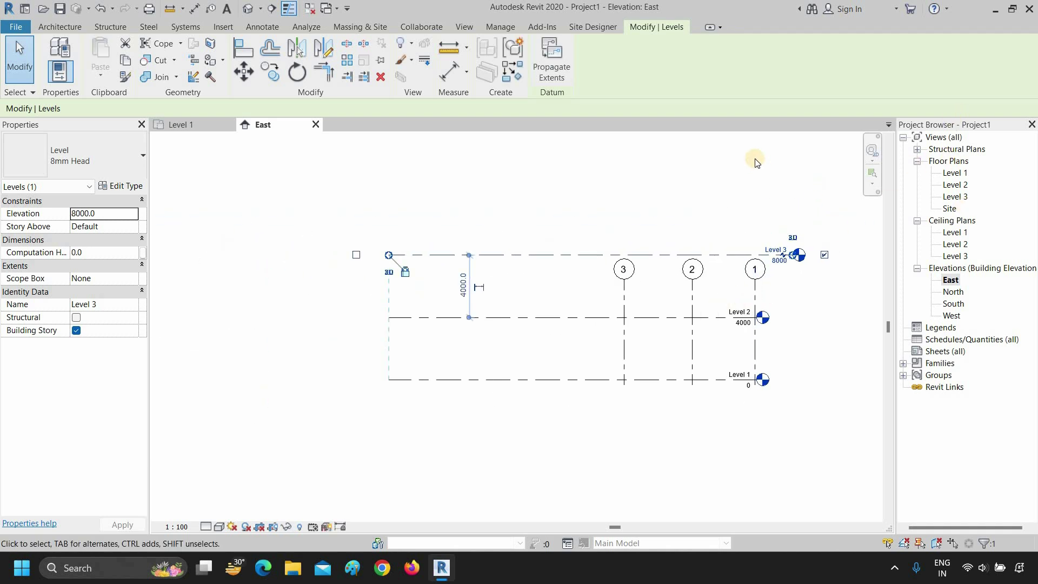
click(384, 221)
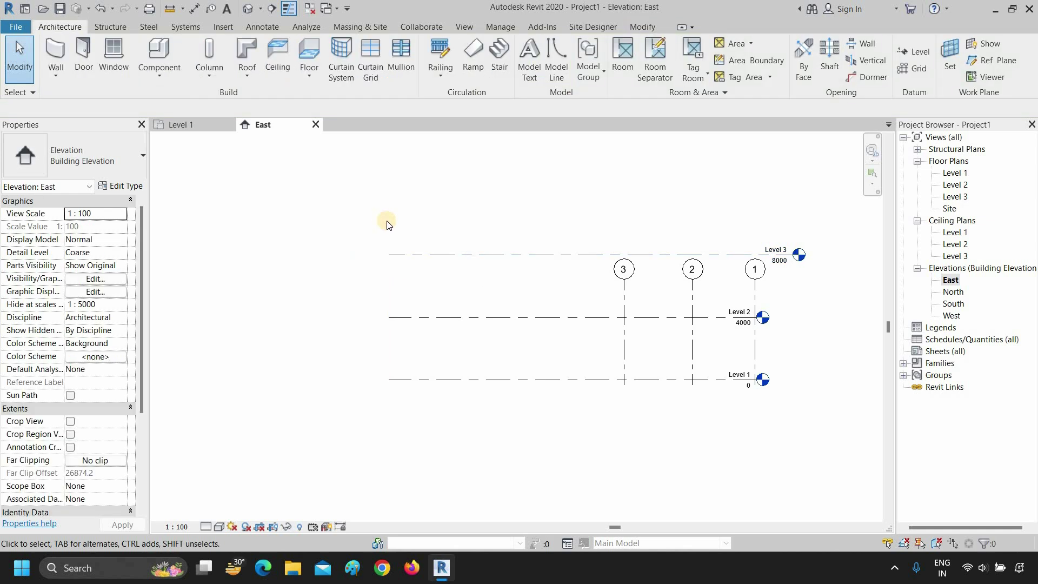
Step: Add Level 4 at 12000, 4000 above Level 3, and select Level 1
click(919, 51)
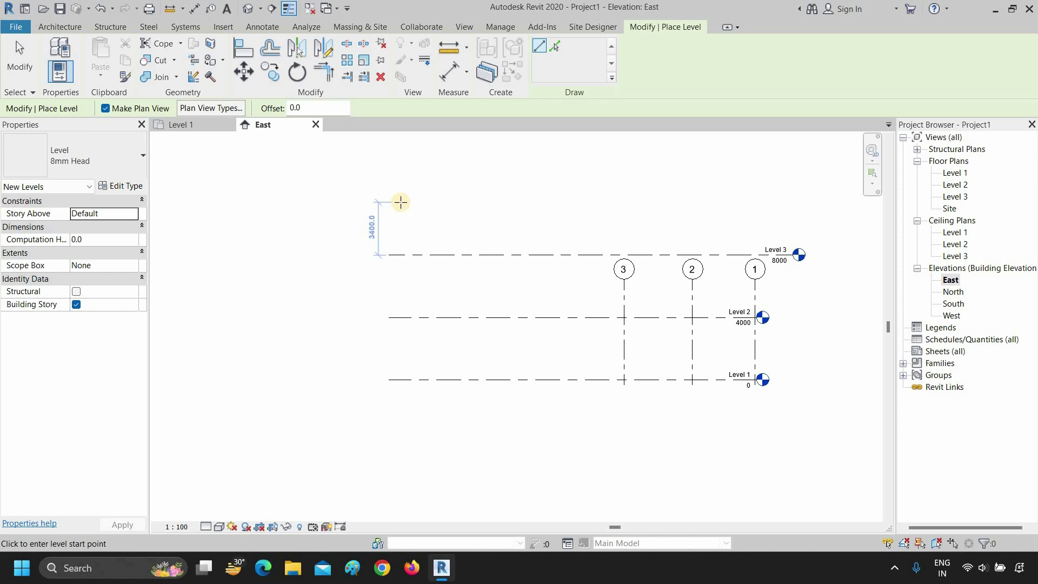
text(400)
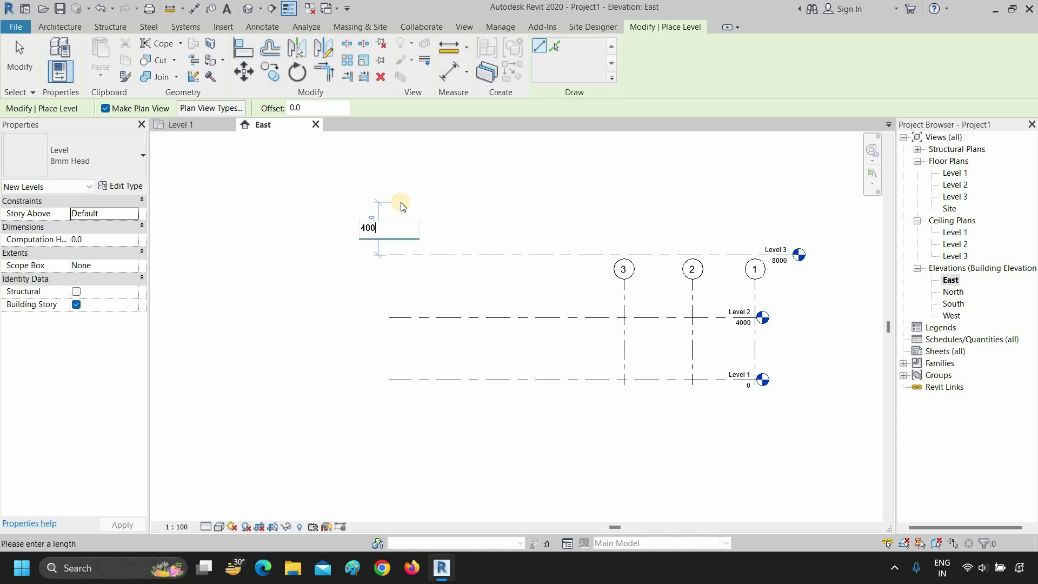
text(0)
key(Return)
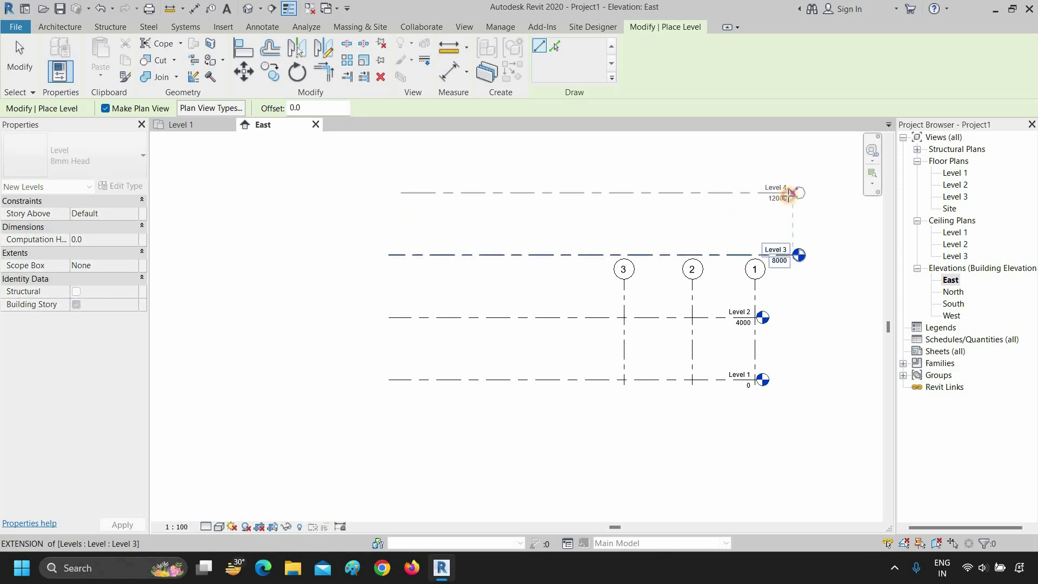
click(791, 193)
key(Escape)
key(Escape)
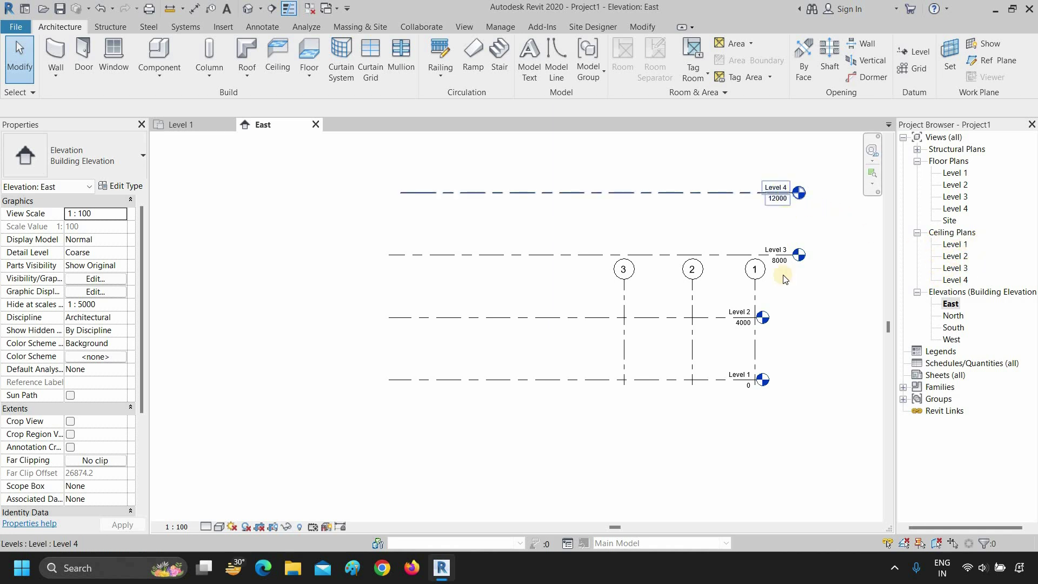
click(738, 374)
Step: Rename Level 1 to GF and Level 2 to FF, renaming their matching views too
click(738, 374)
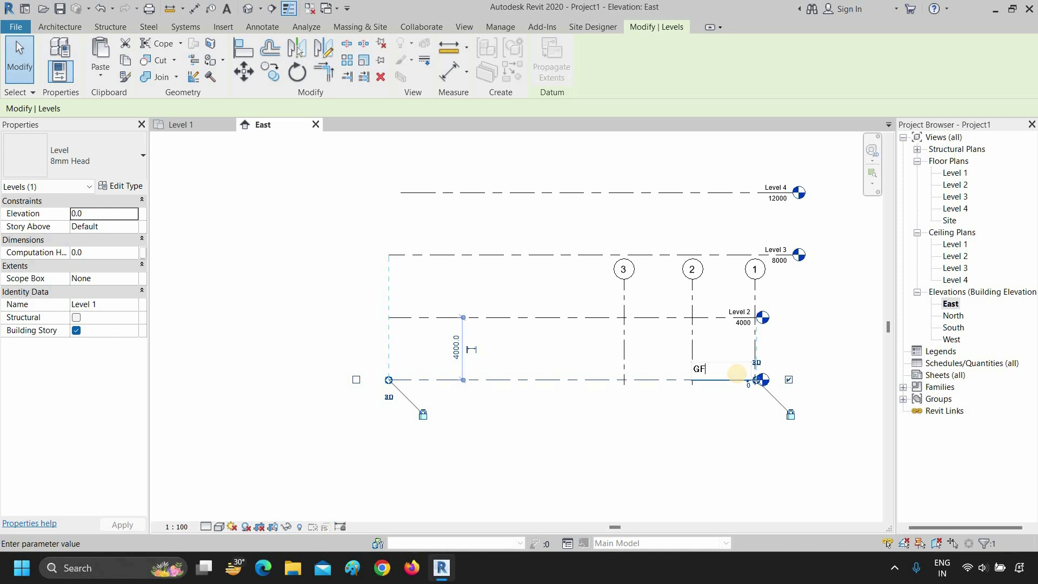
key(Return)
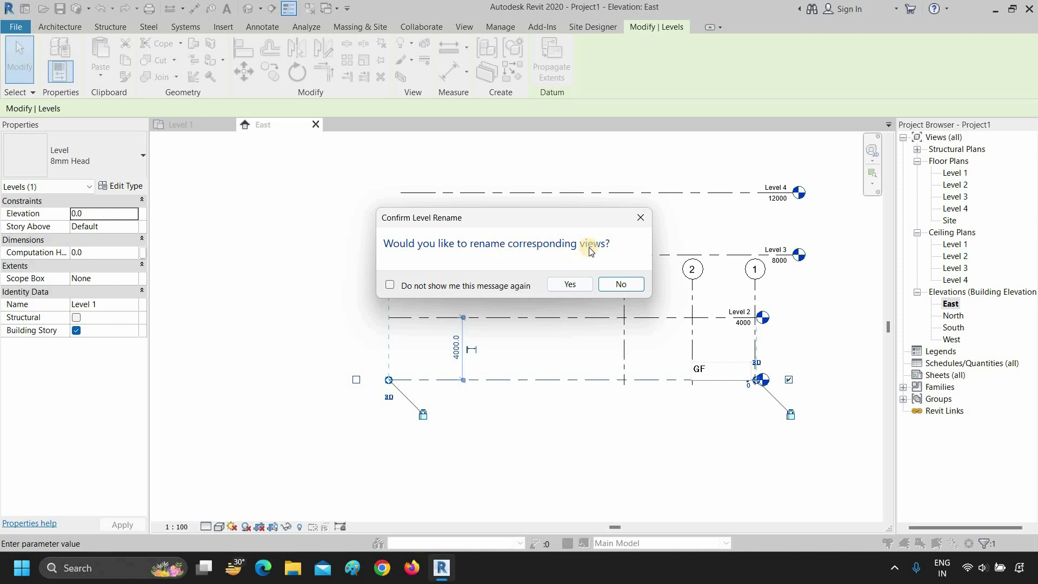
click(567, 284)
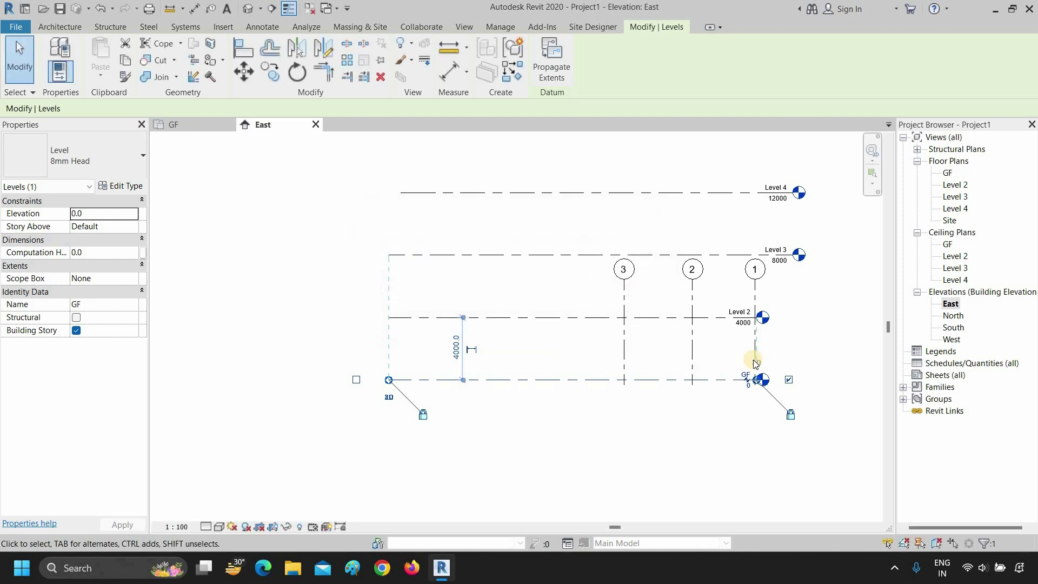
scroll(754, 360, up, 2)
click(736, 287)
click(733, 286)
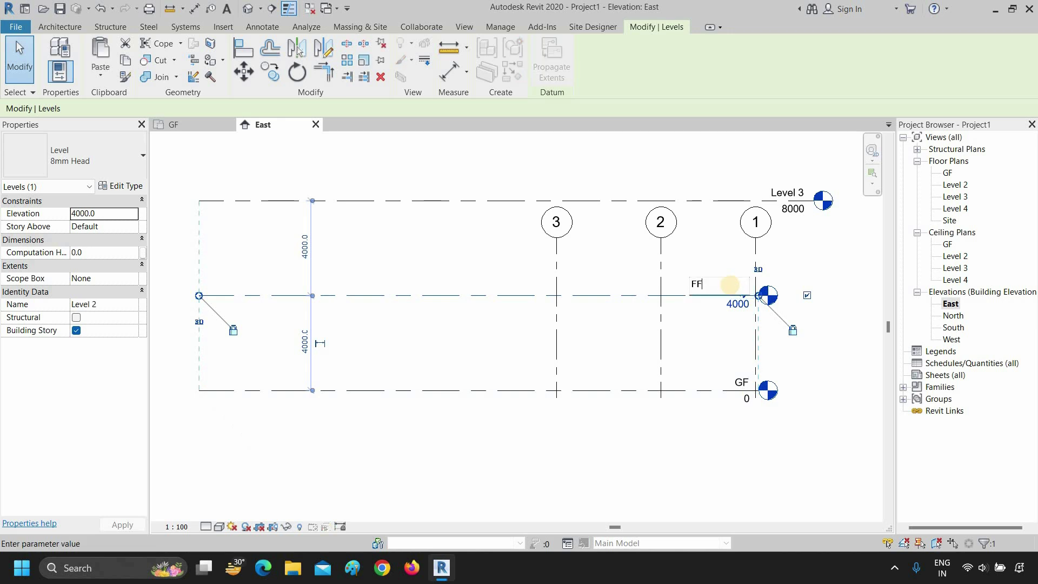
key(Return)
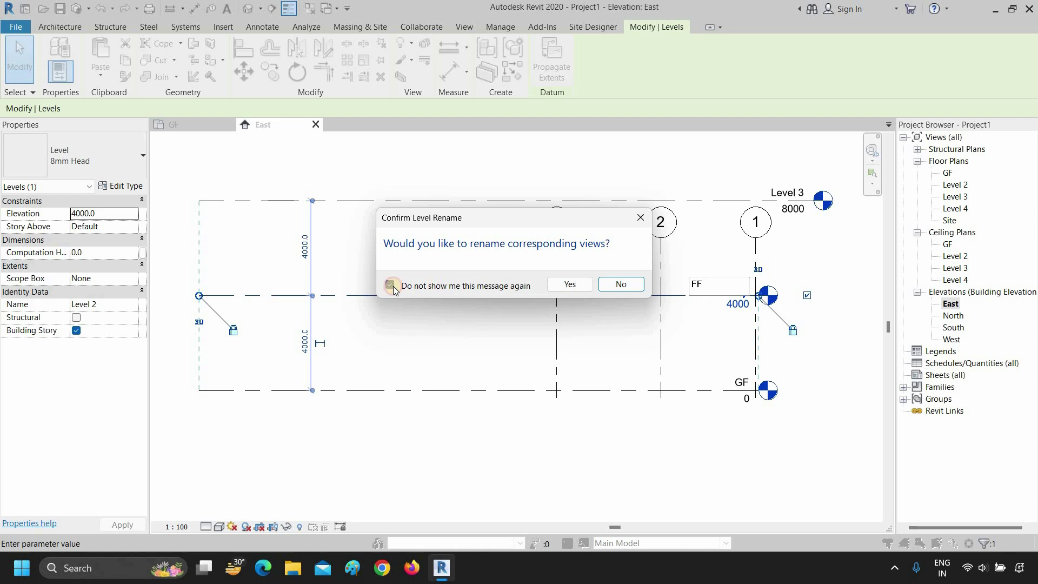
click(560, 294)
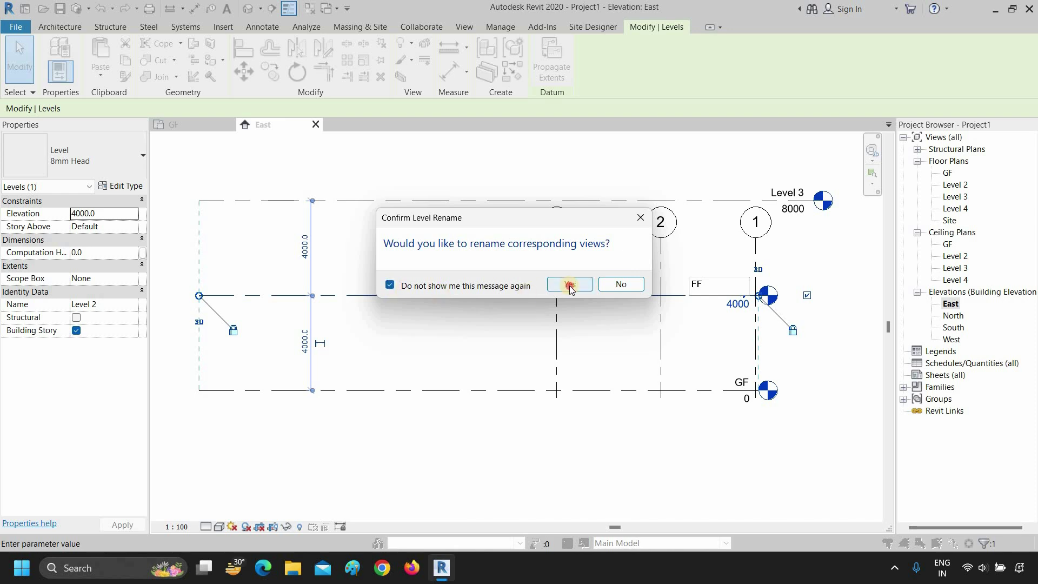
Step: Rename Level 3 to SF and Level 4 to TF
double_click(754, 290)
text(SF)
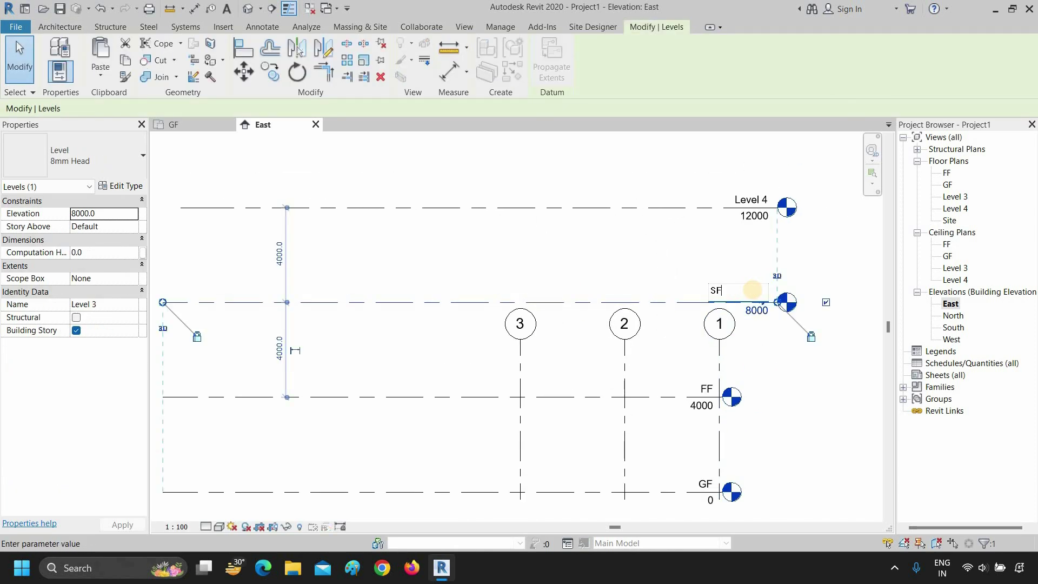
key(Return)
double_click(753, 198)
text(TF)
key(Return)
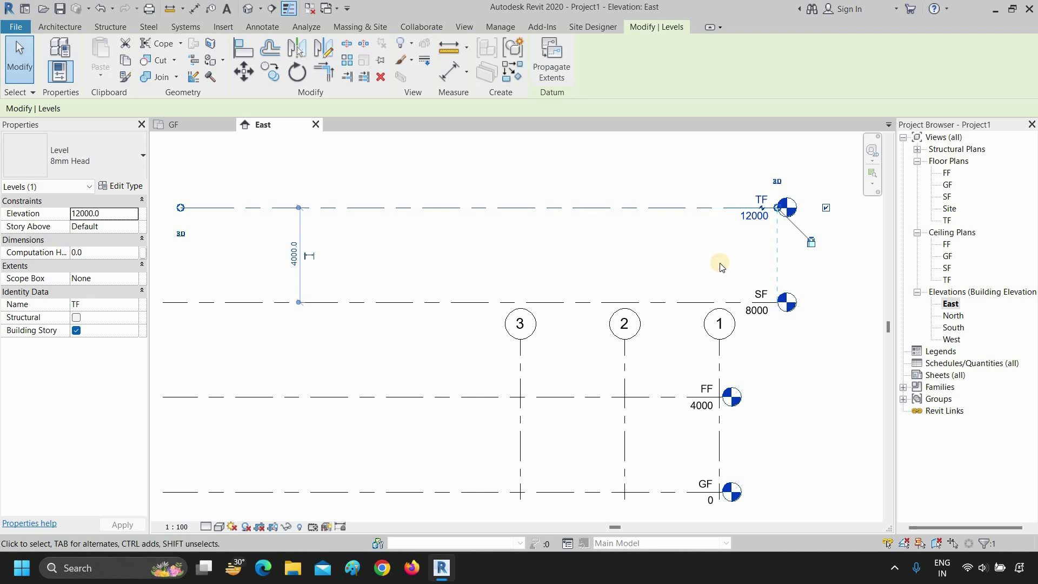
scroll(748, 273, down, 3)
click(832, 439)
scroll(797, 374, up, 2)
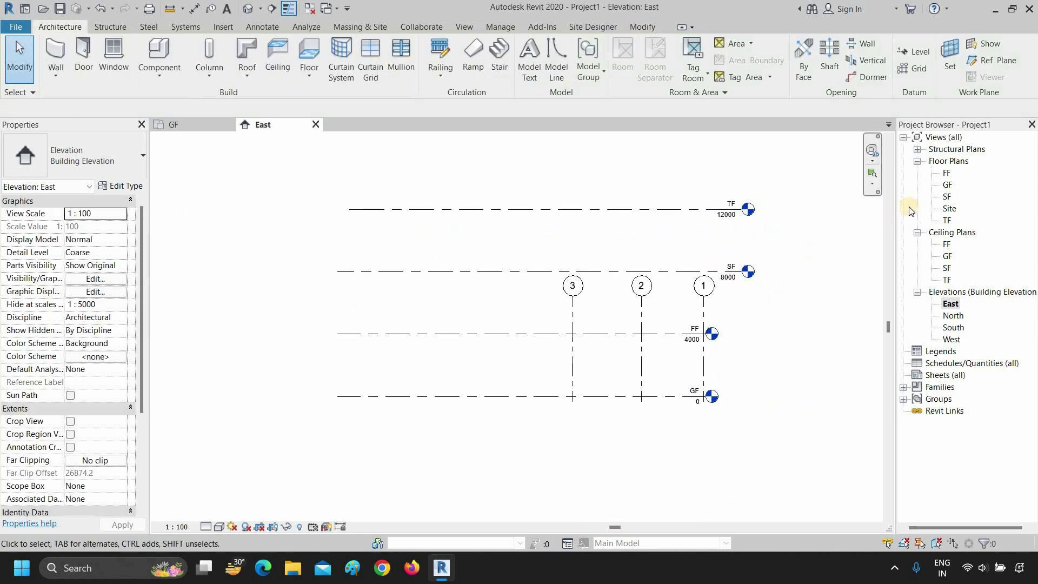
Step: In the Site floor plan, start an architectural wall of type CW 102-50-100p
click(948, 210)
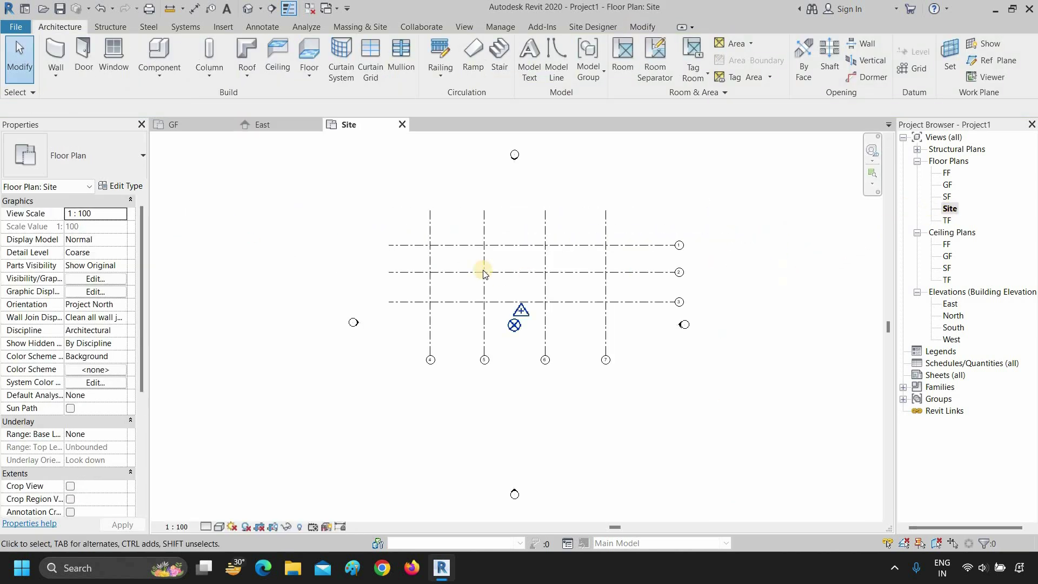
scroll(475, 265, up, 2)
click(58, 80)
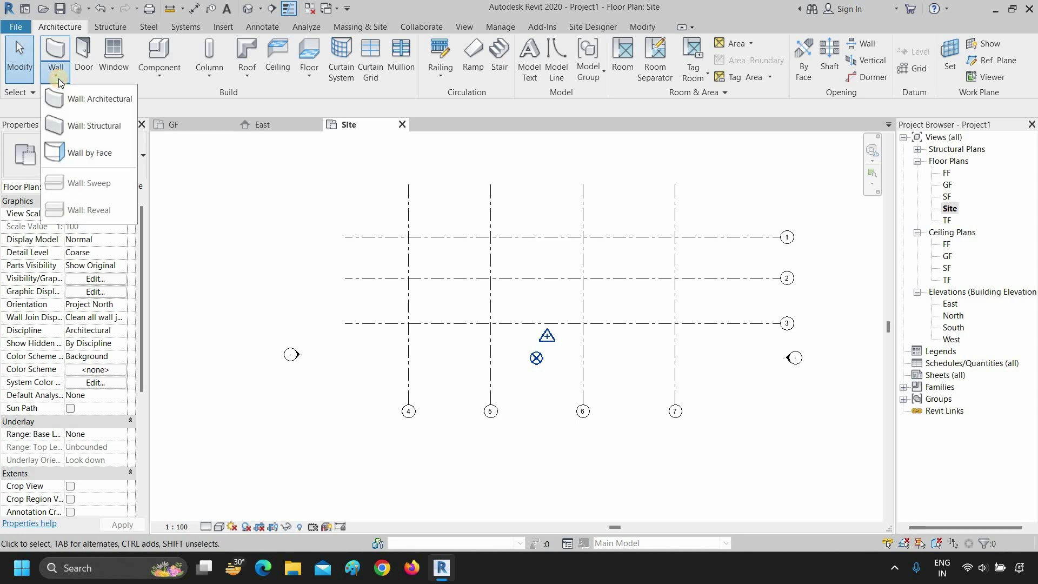
click(78, 101)
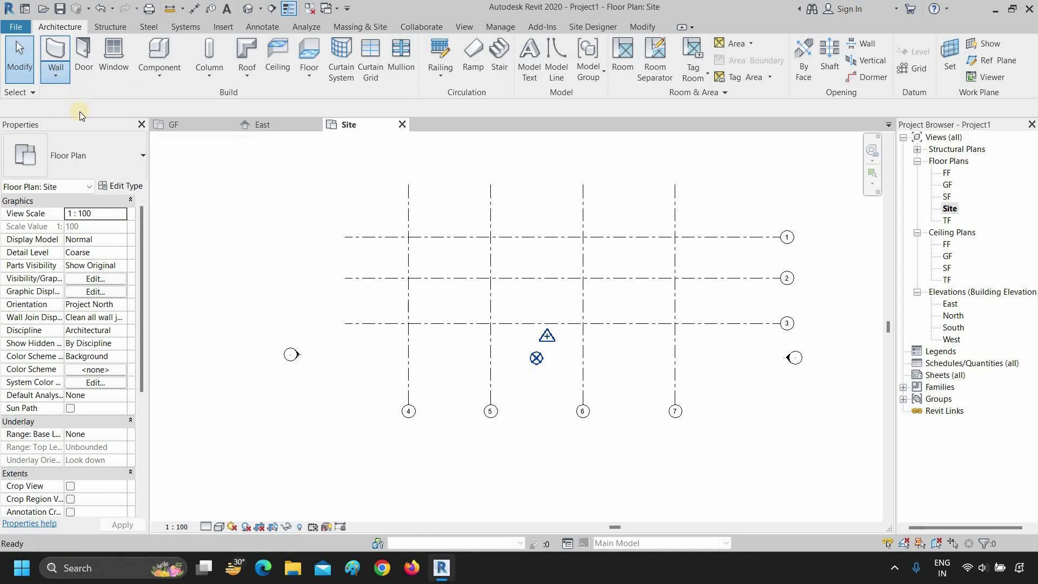
click(73, 165)
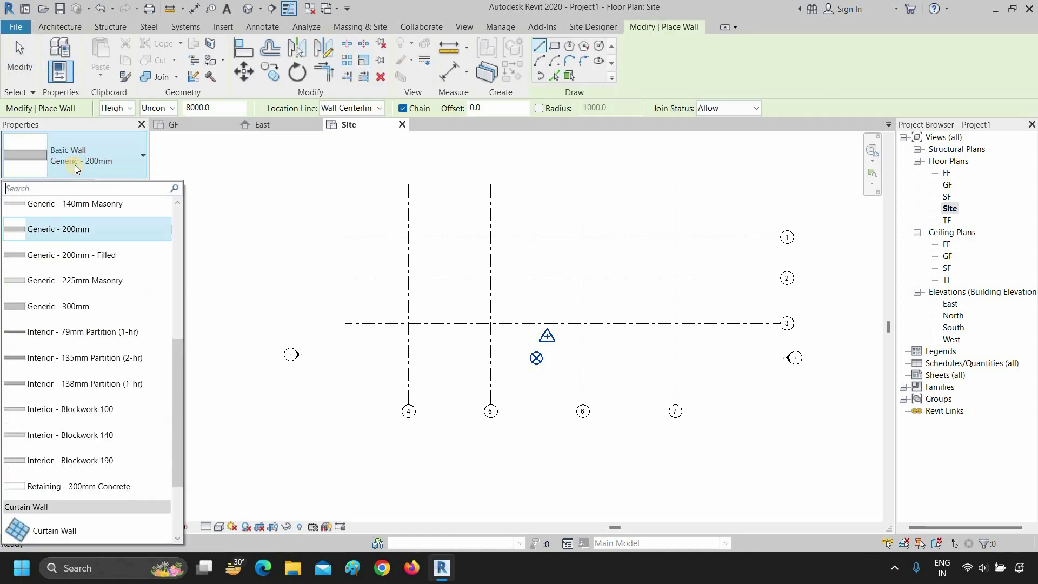
scroll(97, 252, up, 5)
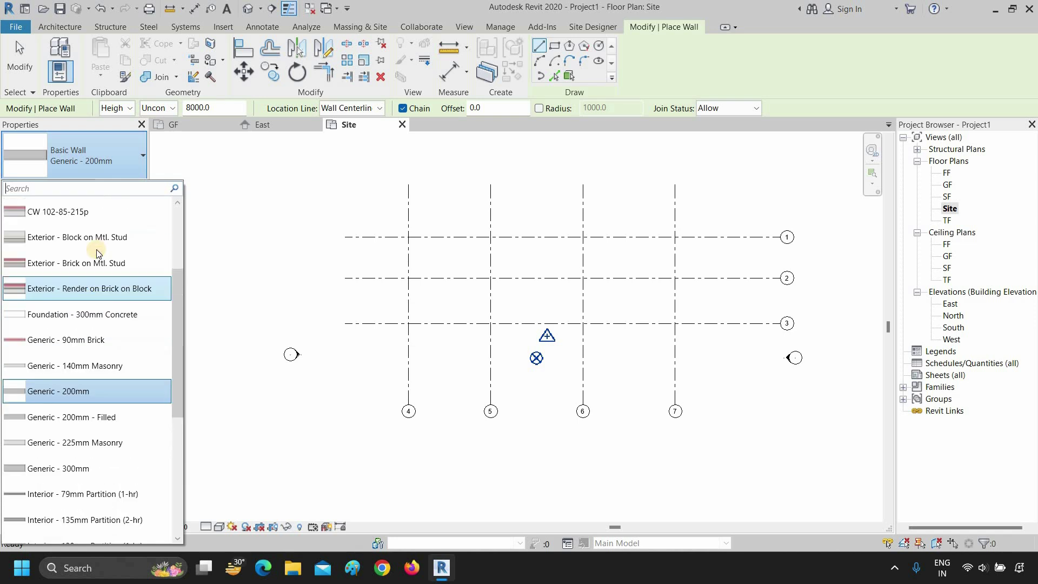
scroll(98, 253, up, 3)
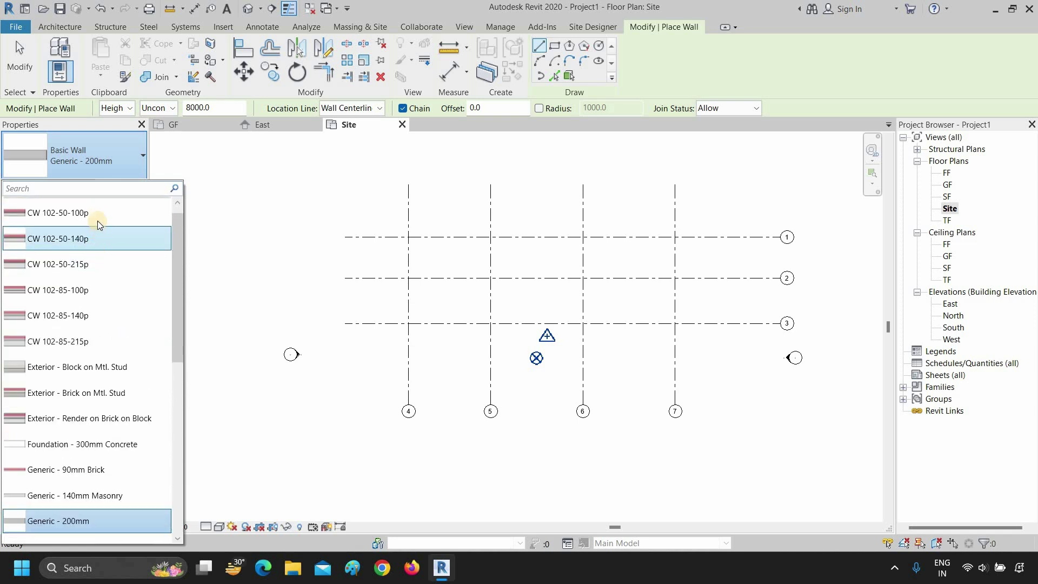
click(98, 214)
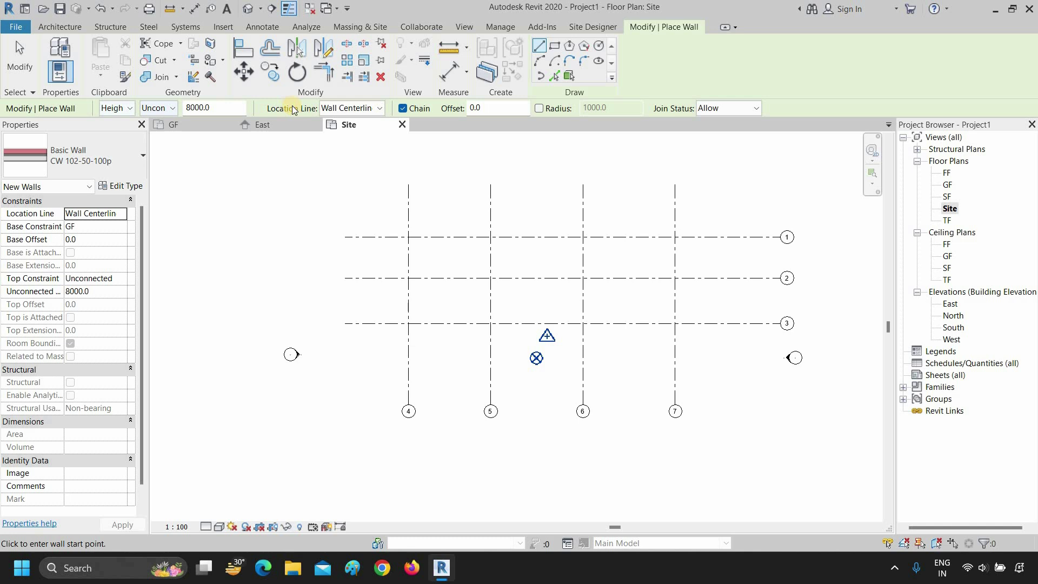
Step: Keep new walls set to Height and constrain their tops to level TF
click(130, 109)
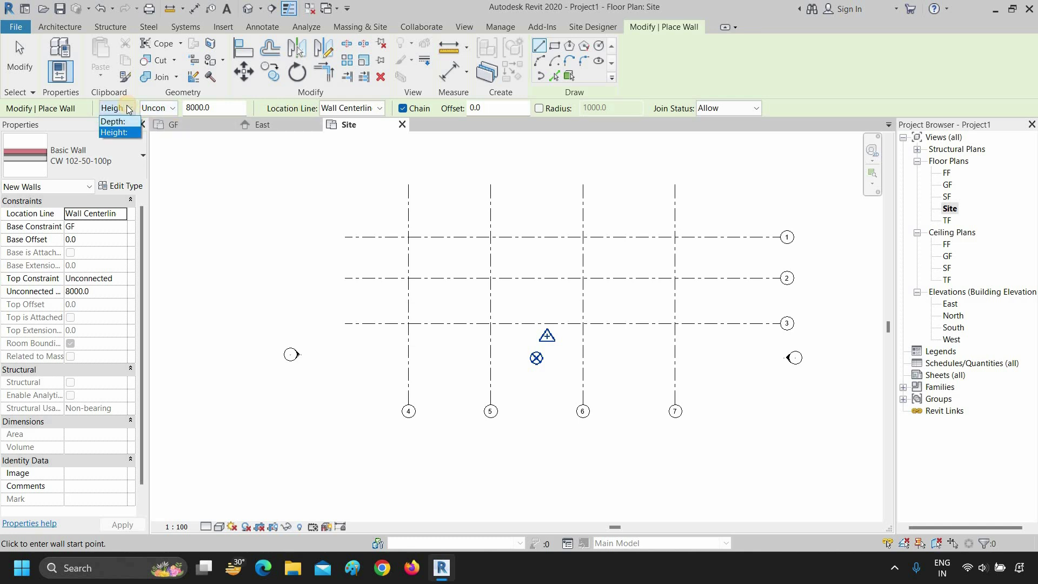
click(113, 121)
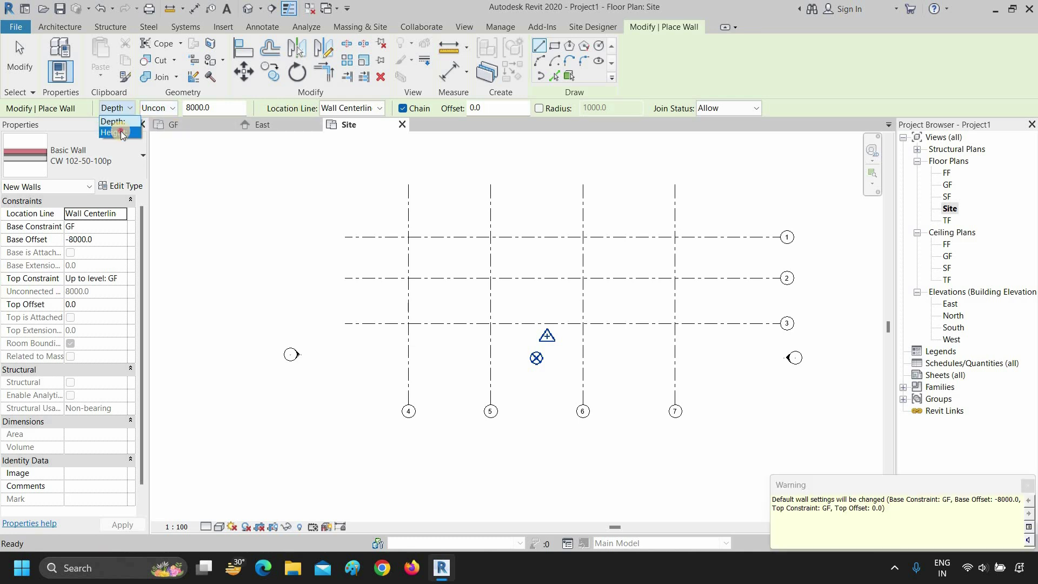
click(130, 109)
click(114, 132)
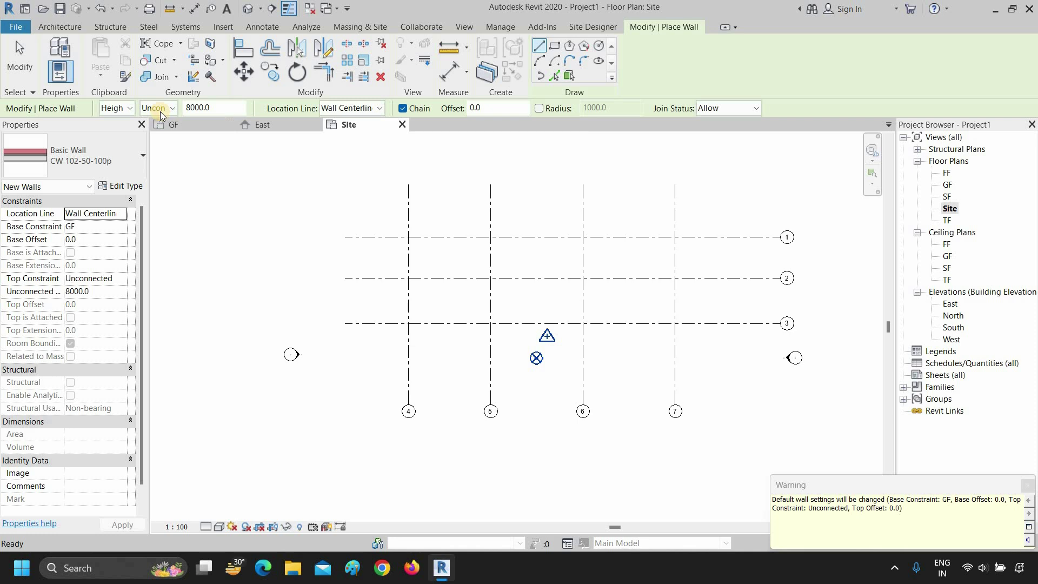
click(172, 108)
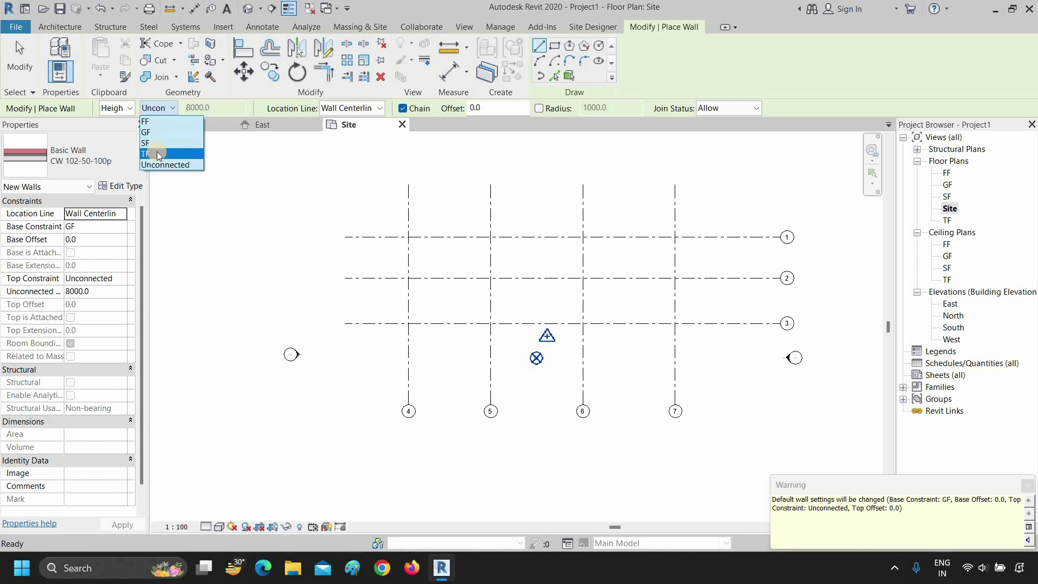
click(158, 154)
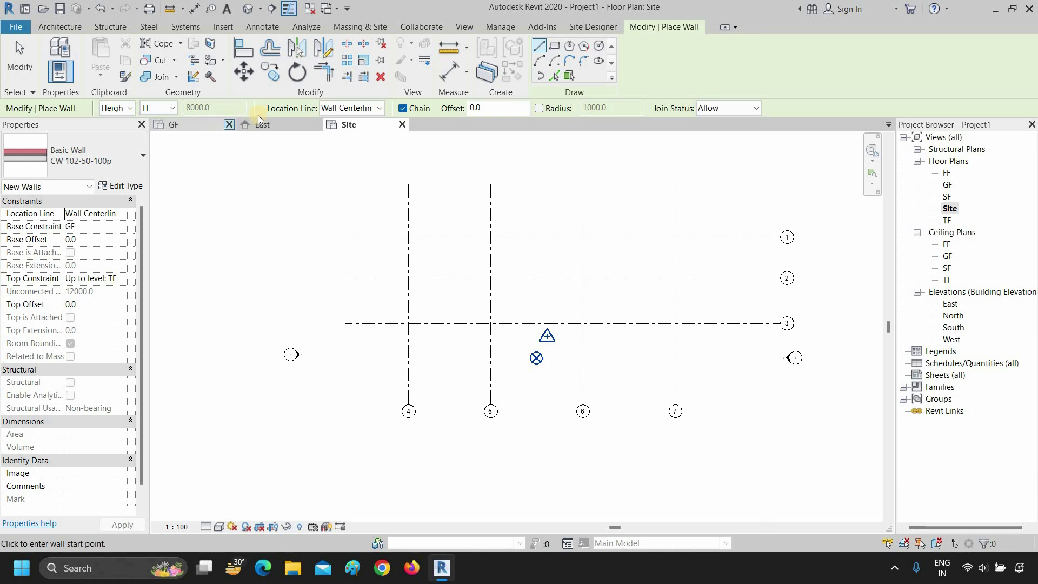
Step: Locate walls by exterior finish face, turn Chain on, radius off, joins allowed
click(344, 108)
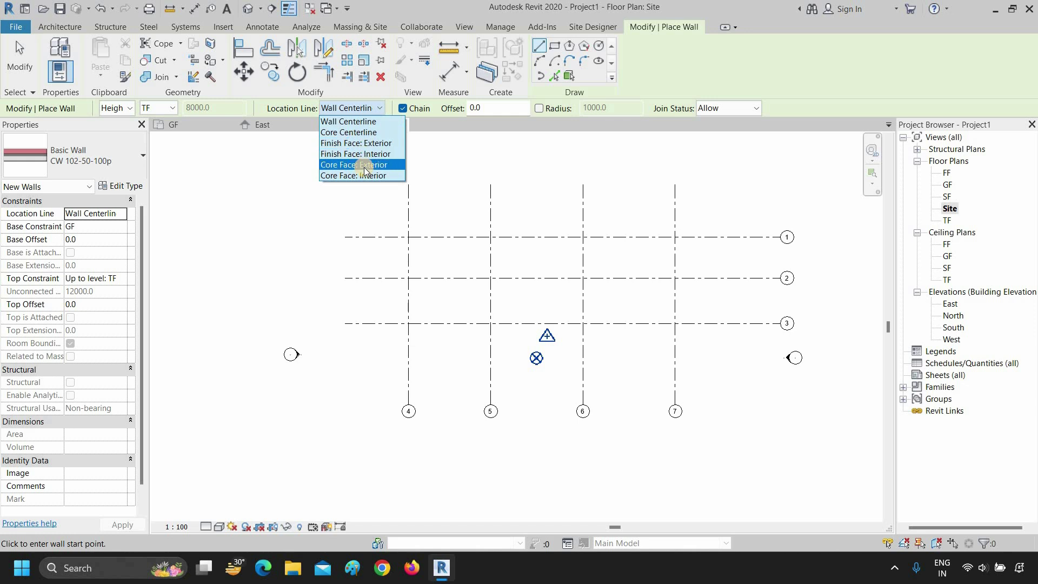
click(354, 143)
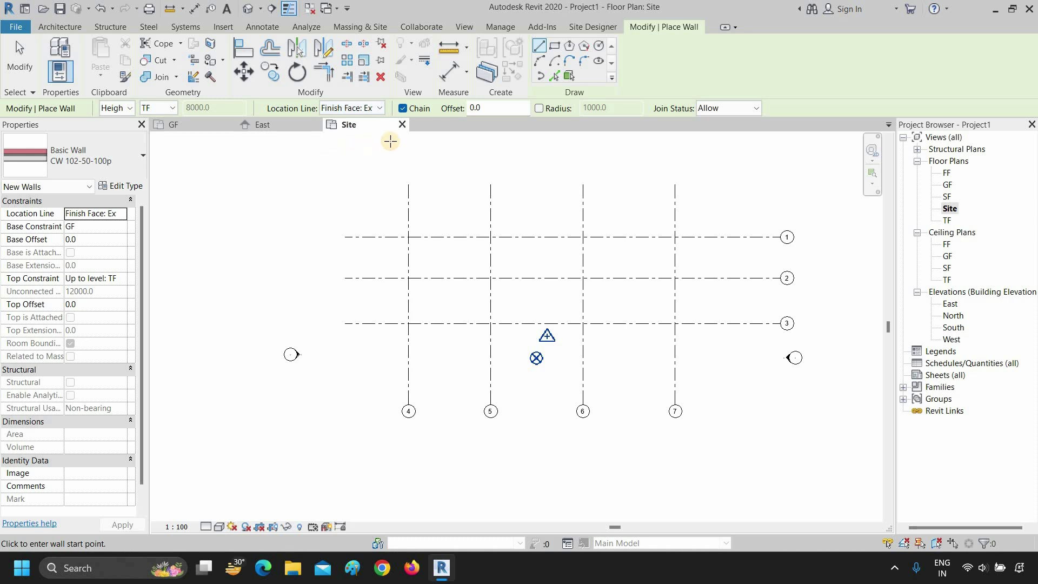
click(409, 109)
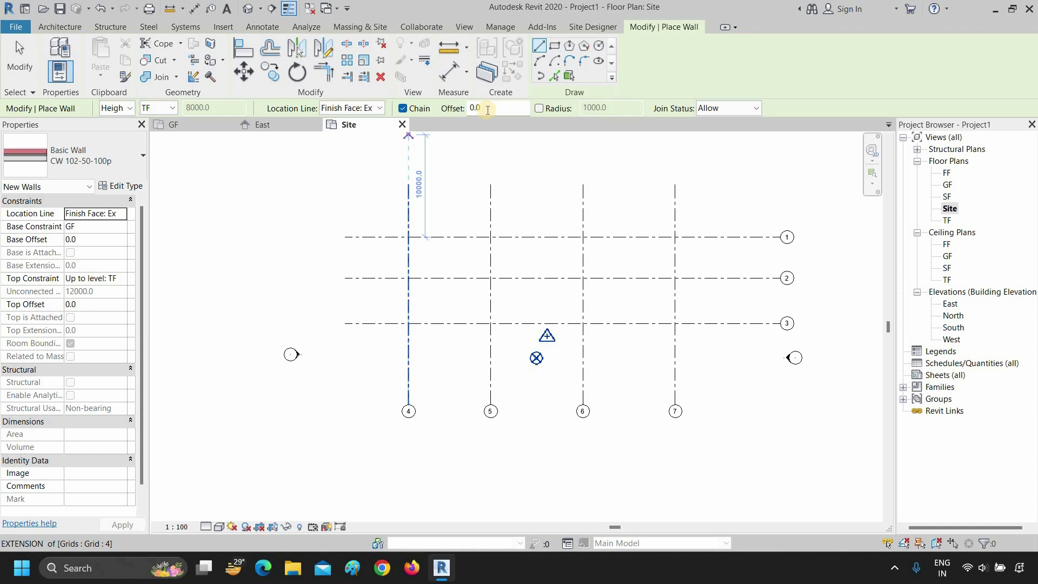
click(539, 109)
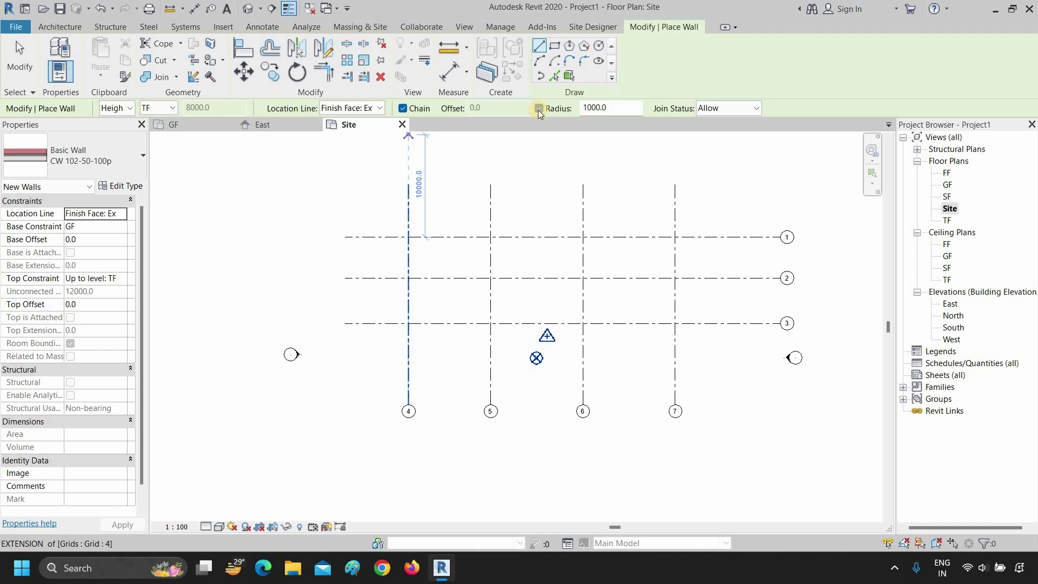
click(538, 109)
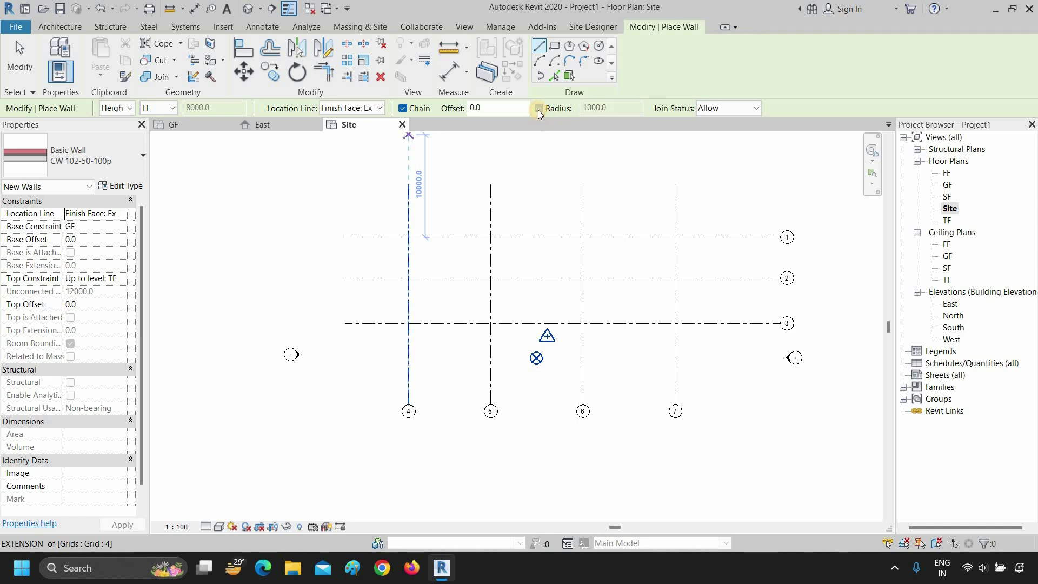
click(716, 109)
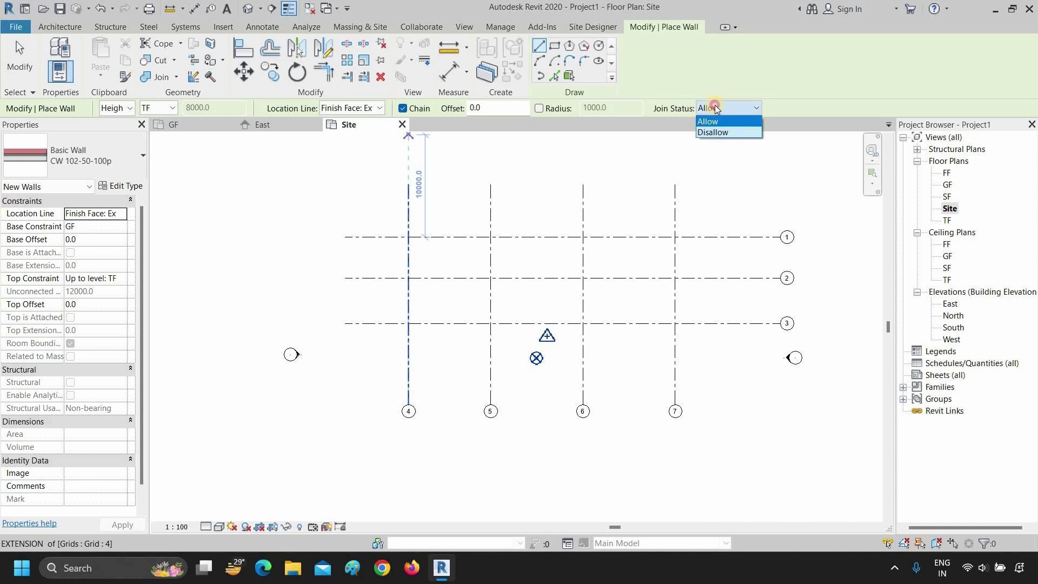
click(713, 121)
scroll(424, 232, up, 3)
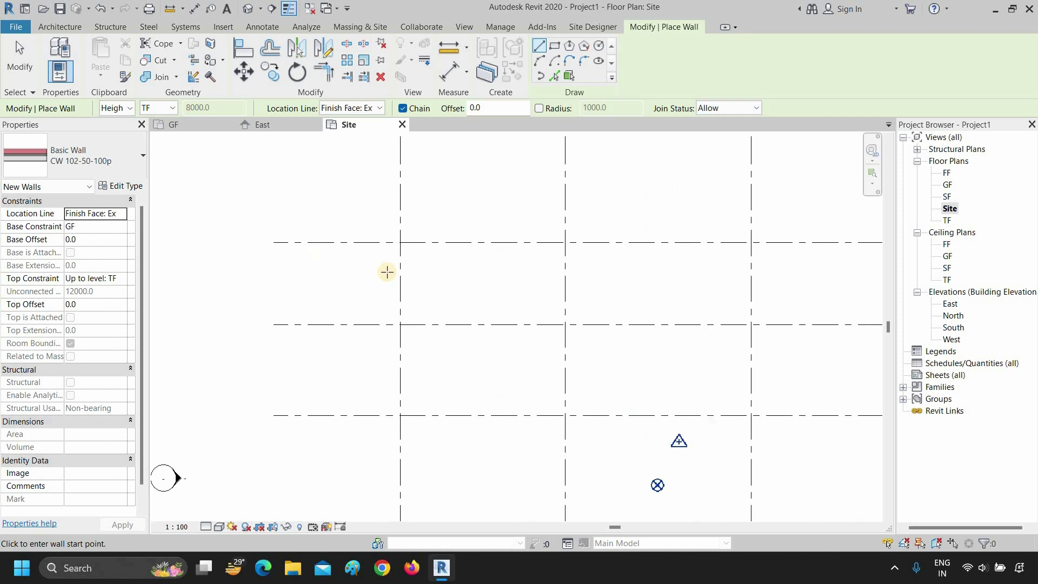
Step: Draw the first CW 102-50-100p wall along grid 1 from grid 4 to grid 5
click(400, 242)
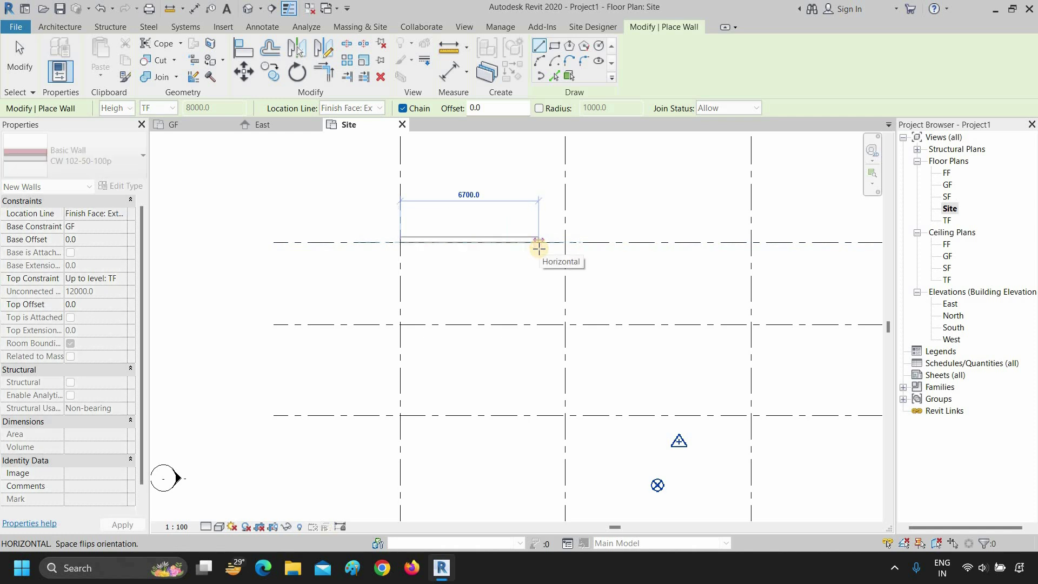
click(566, 245)
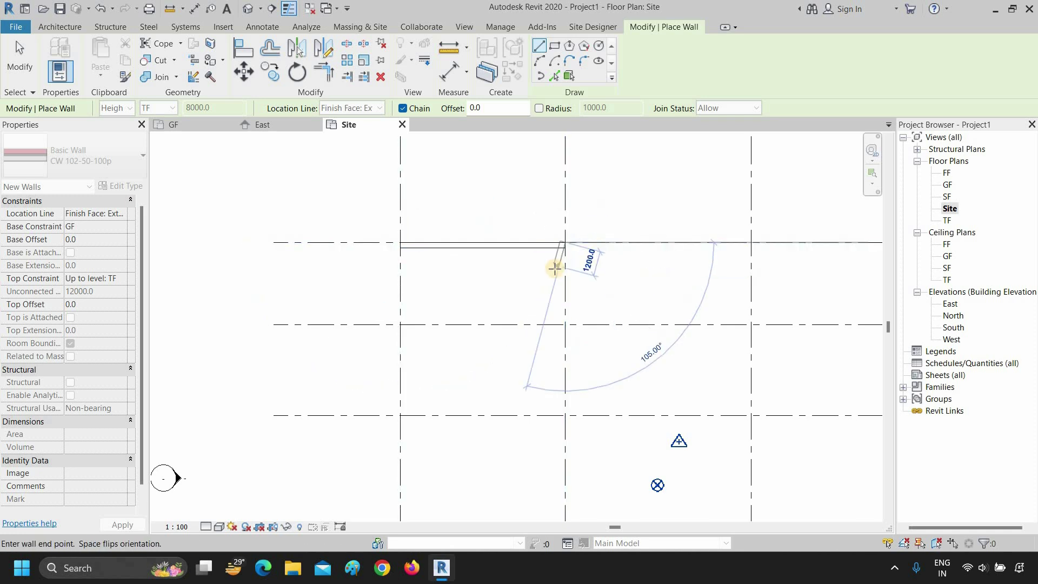
key(Escape)
key(Escape)
Step: Draw a second wall by its centreline from the first wall's end to grid 6
key(w)
key(a)
click(351, 108)
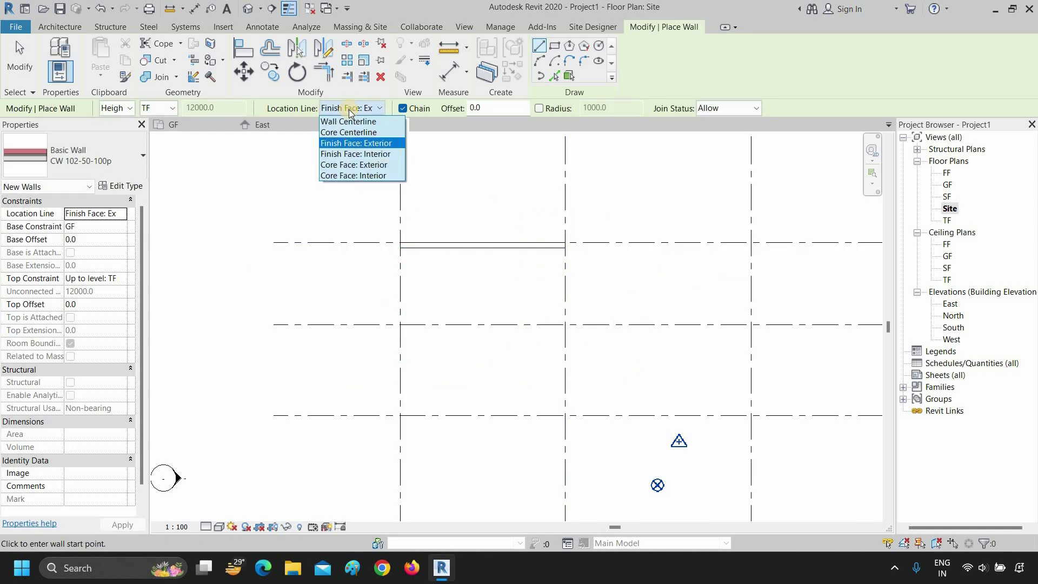
click(352, 123)
scroll(549, 240, up, 3)
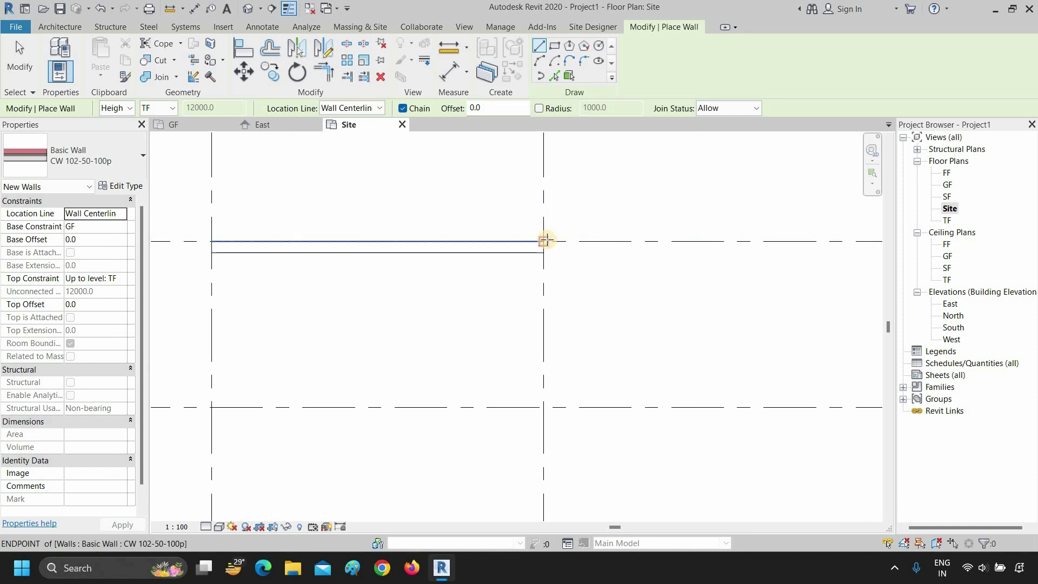
click(547, 240)
scroll(547, 239, down, 2)
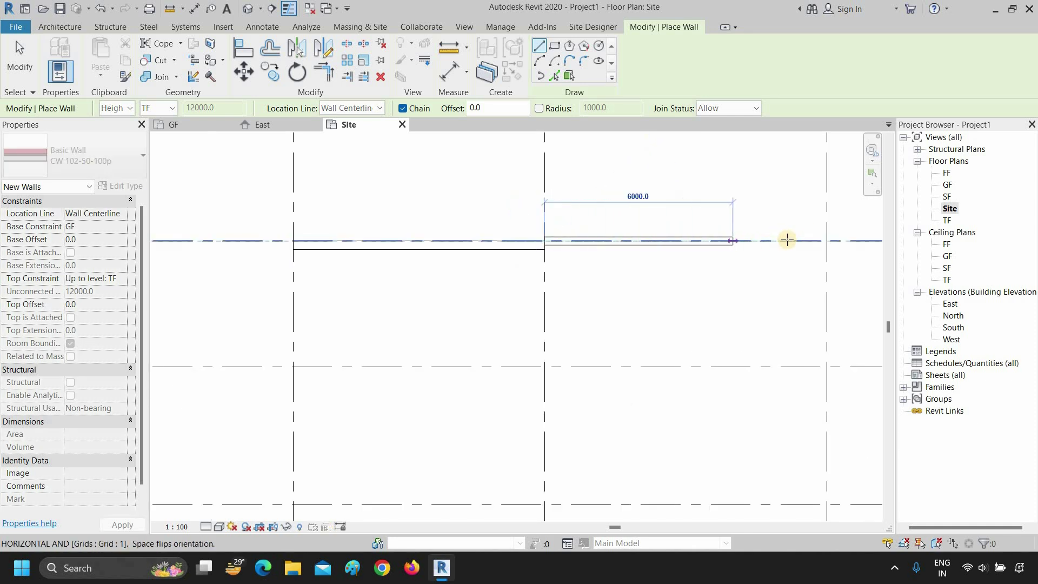
click(822, 239)
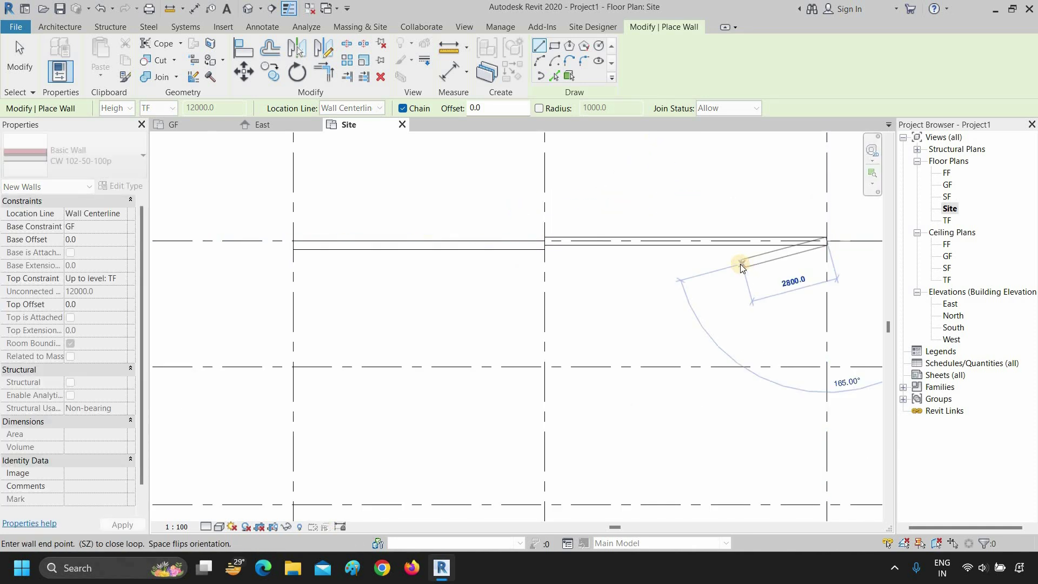
key(Escape)
scroll(695, 260, down, 2)
middle_drag(691, 258, 593, 294)
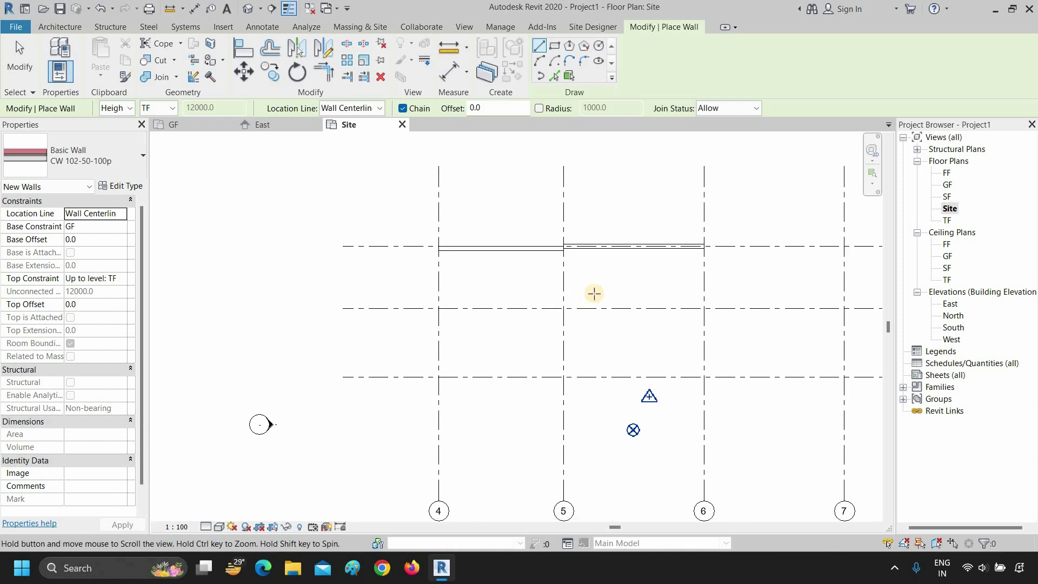
key(Escape)
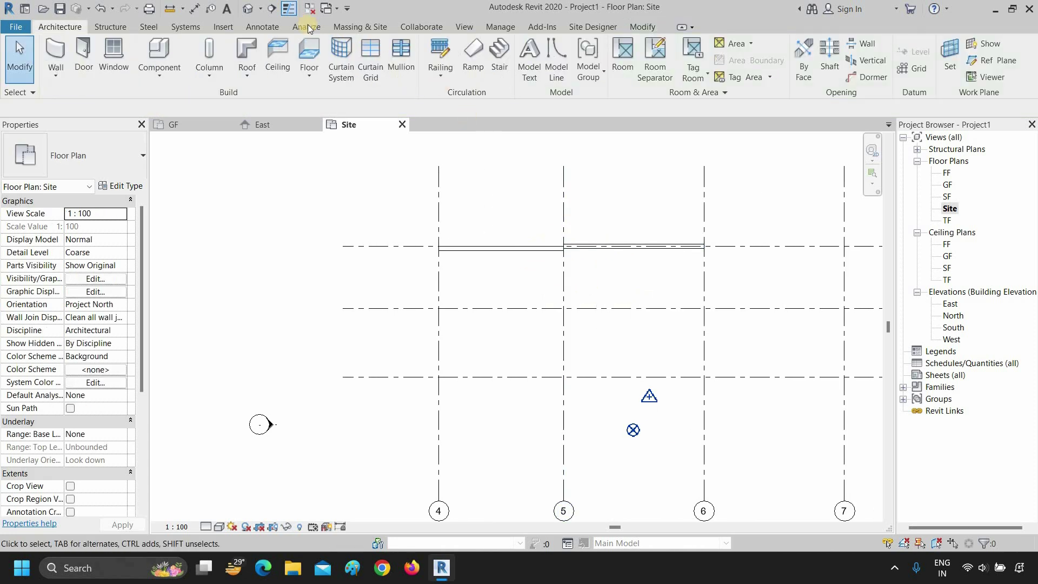
Step: Open the default 3D view and set its detail level to Fine
click(247, 11)
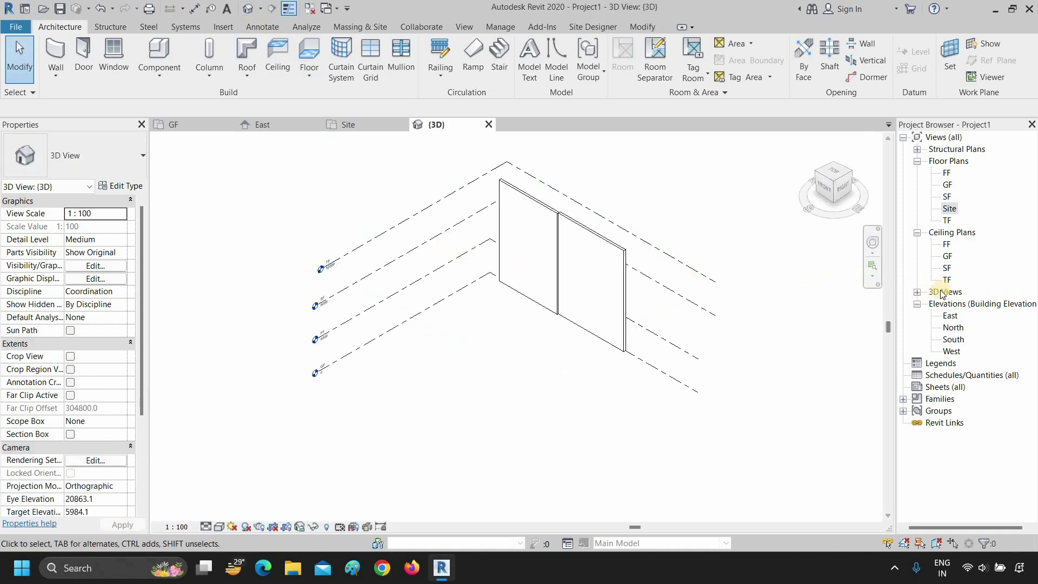
click(918, 292)
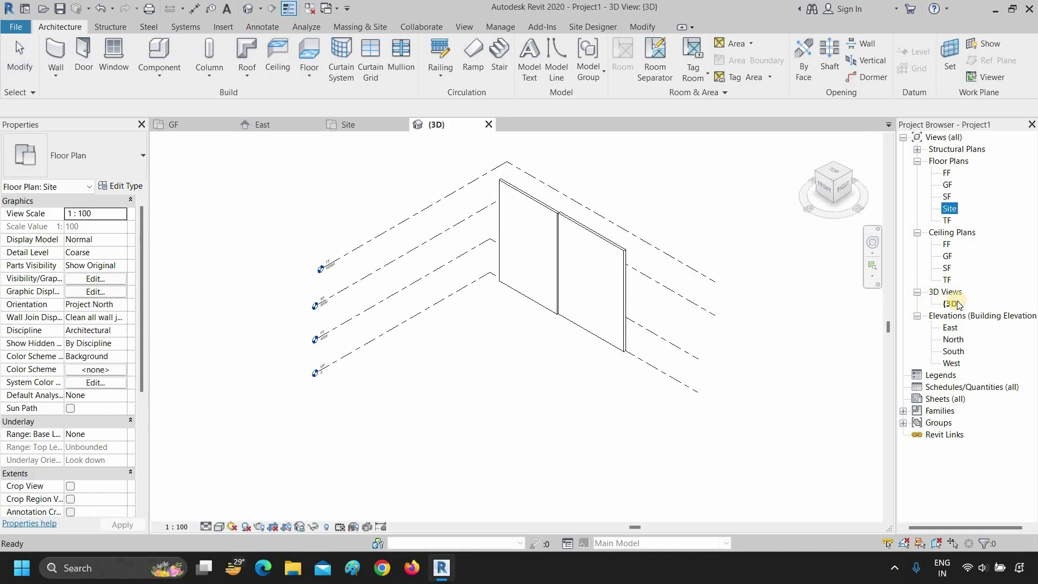
click(206, 527)
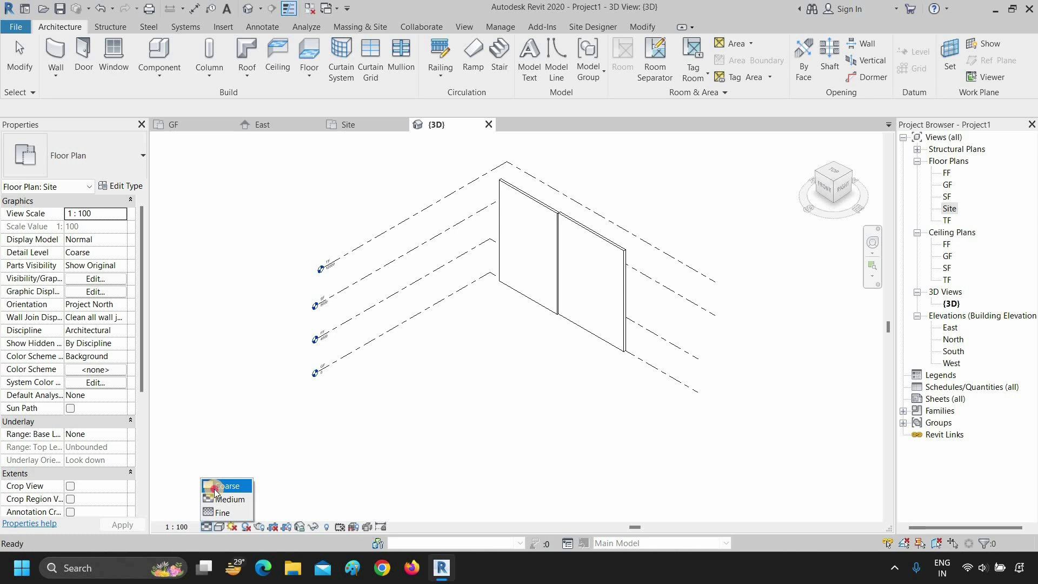
click(215, 490)
click(205, 527)
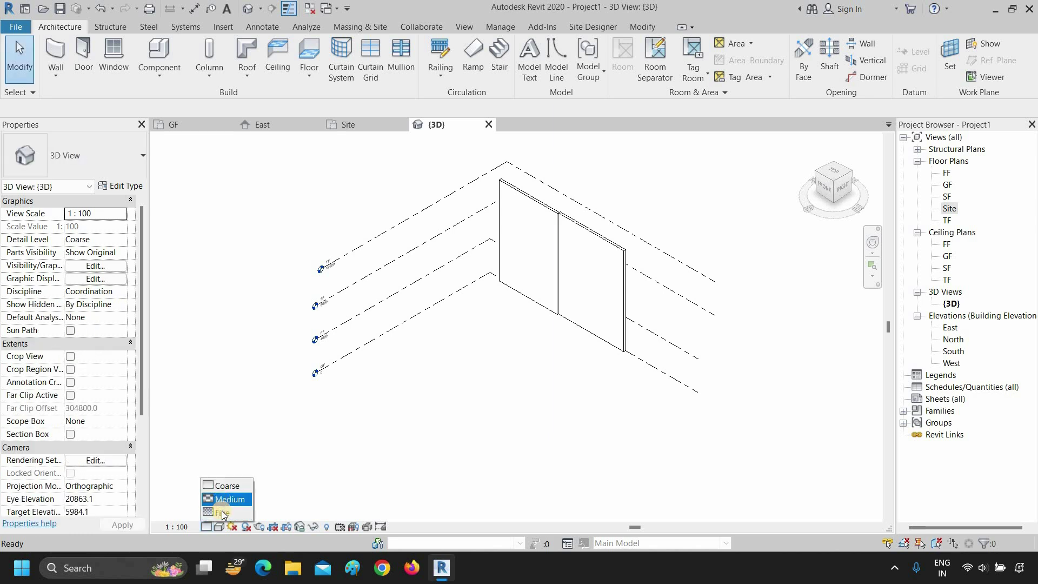
click(222, 514)
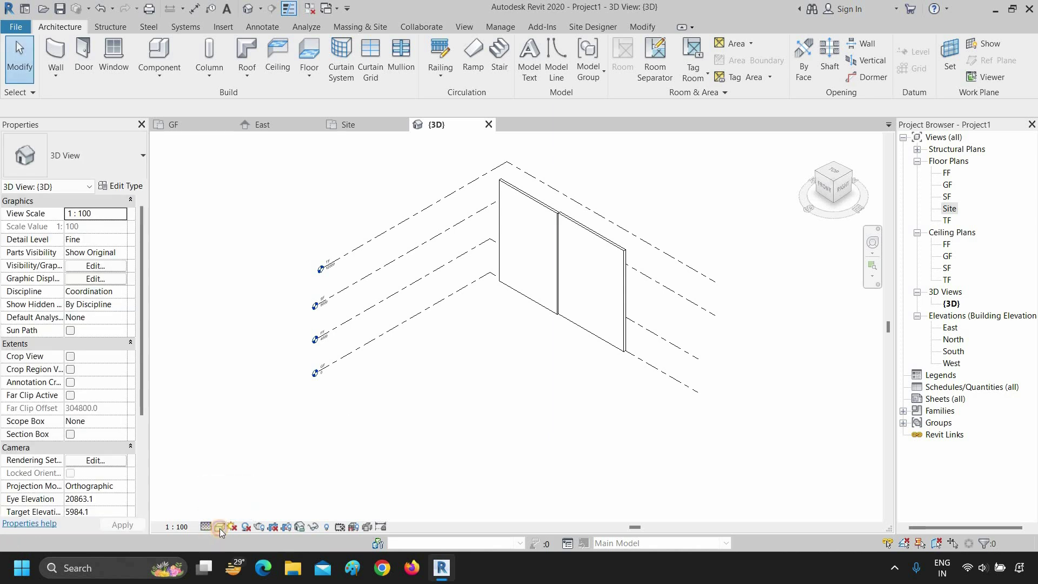
click(219, 527)
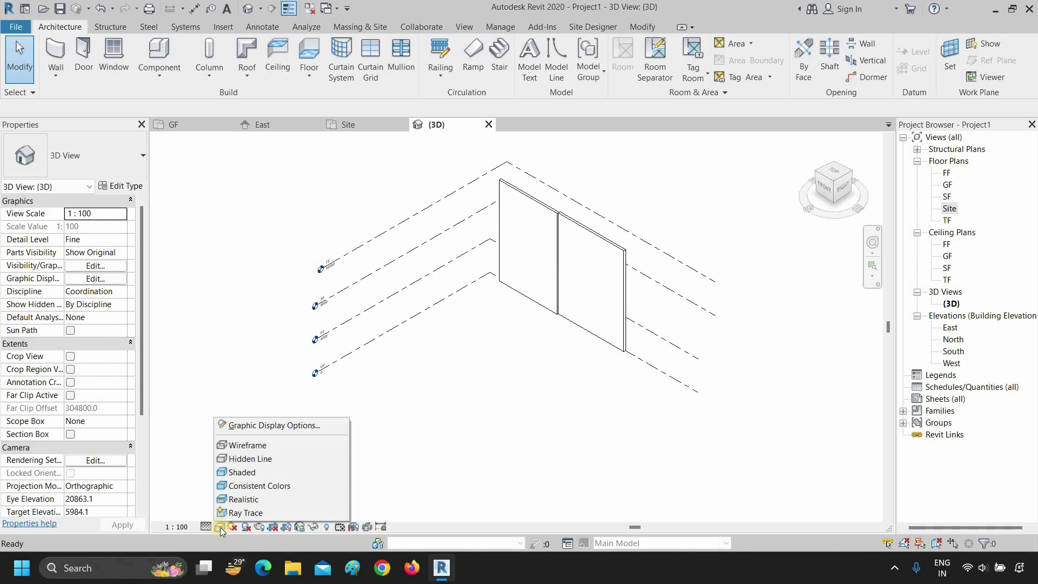
Step: Preview the walls in Wireframe, Hidden Line, Shaded and then Realistic visual styles
click(256, 447)
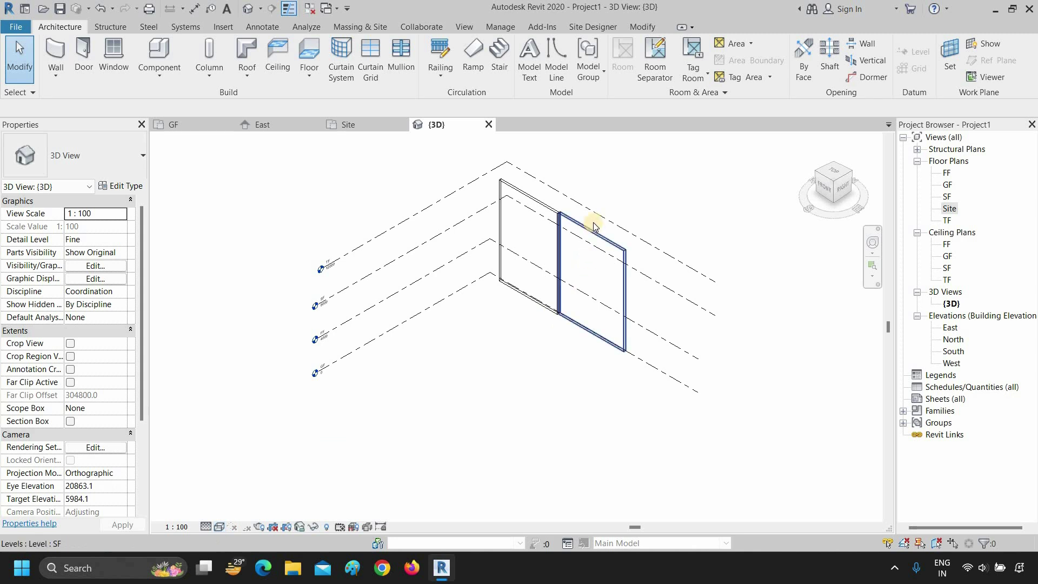
scroll(594, 224, up, 2)
scroll(593, 225, up, 1)
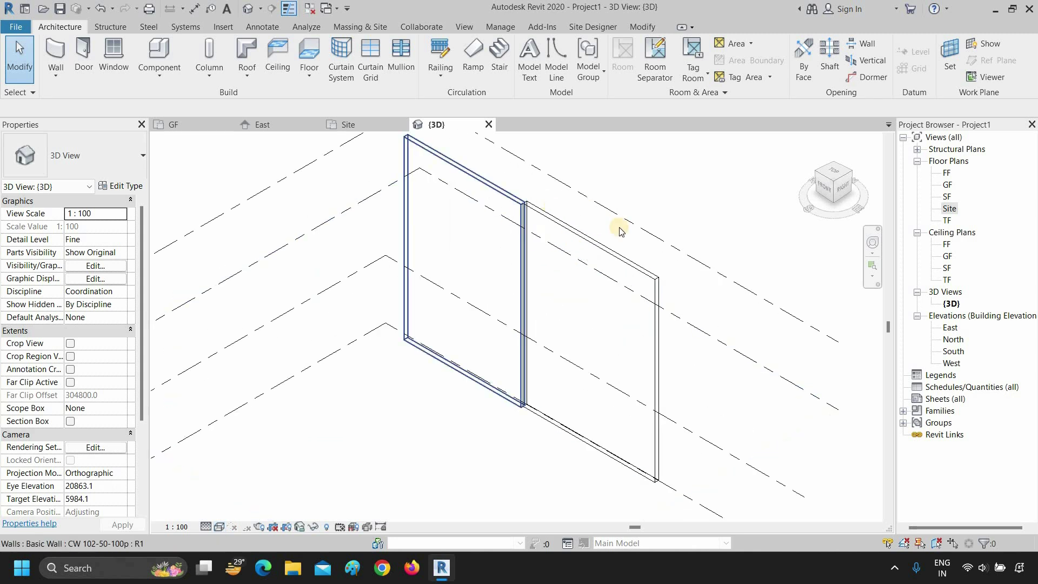
click(220, 526)
click(254, 459)
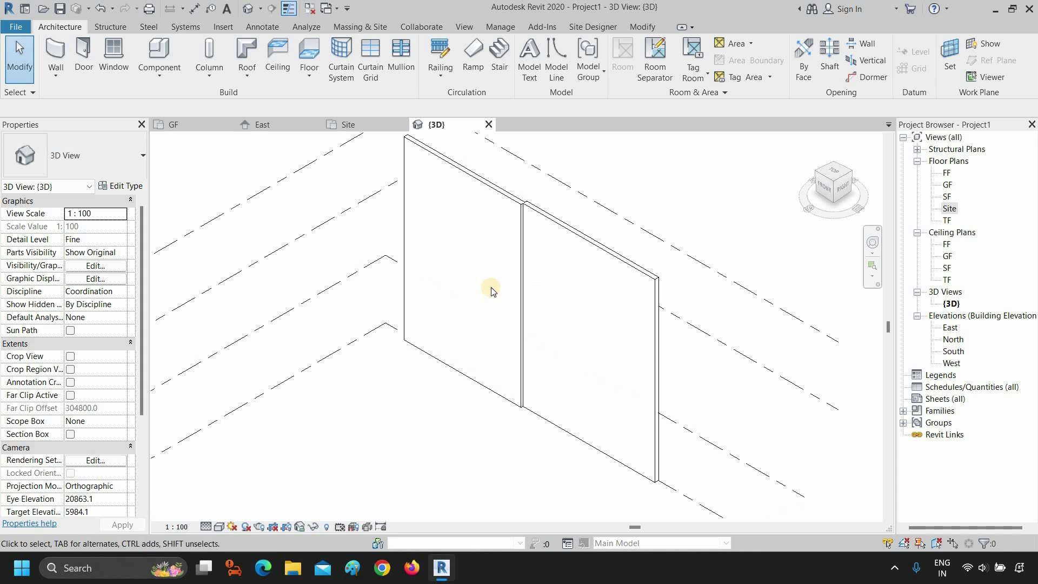
click(221, 526)
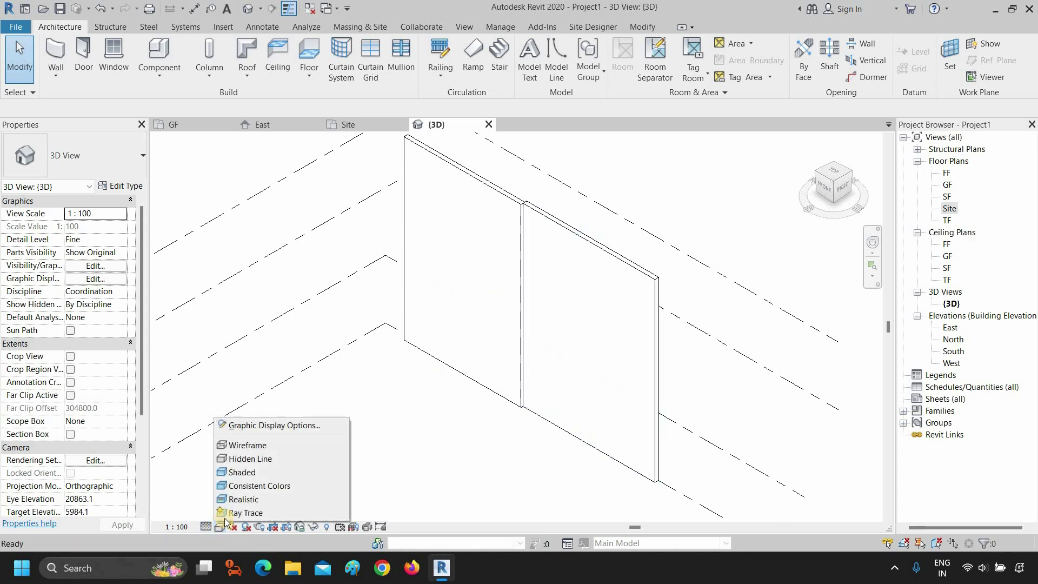
click(250, 472)
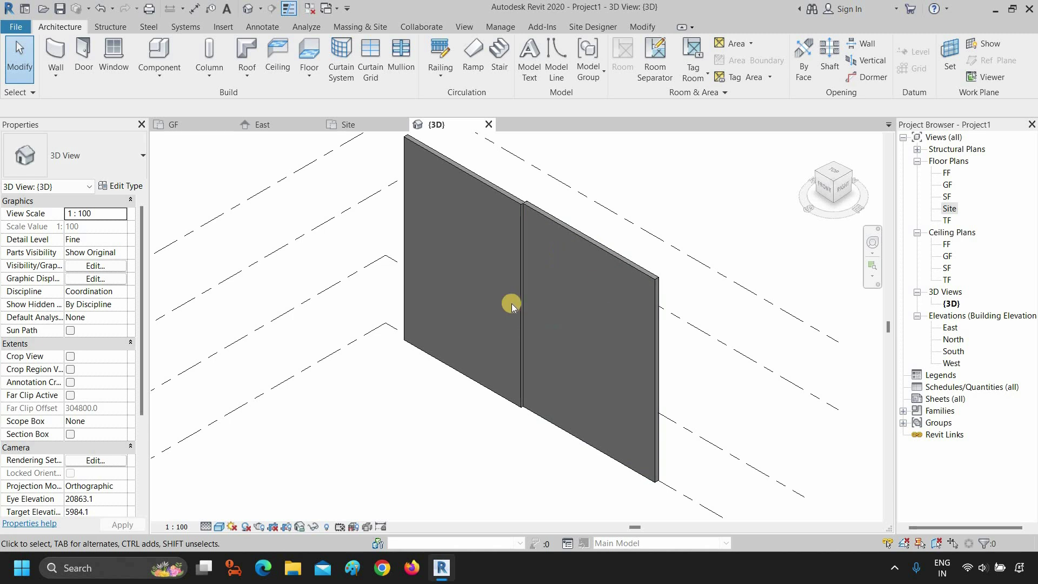
click(223, 527)
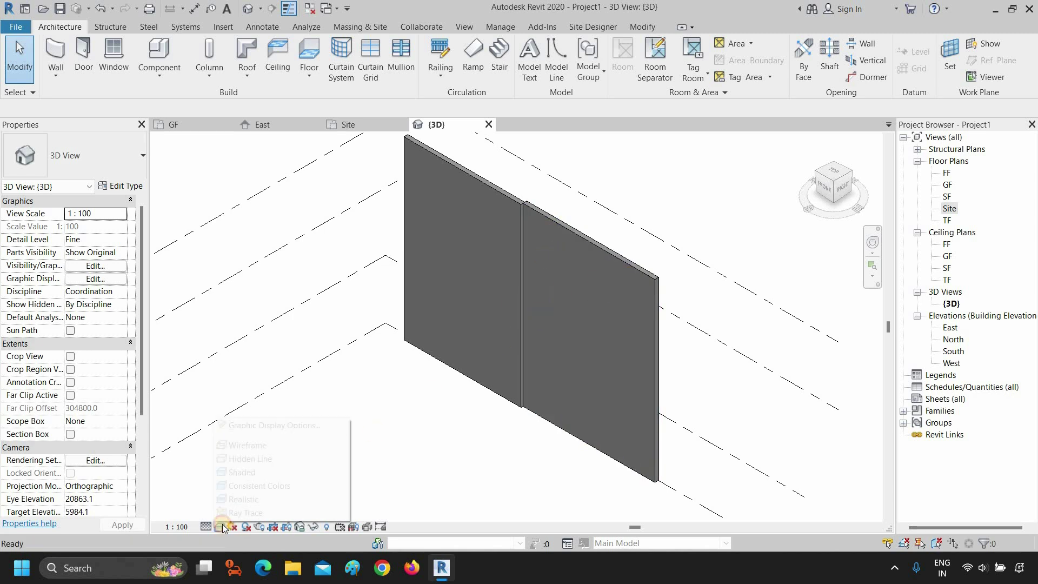
click(246, 500)
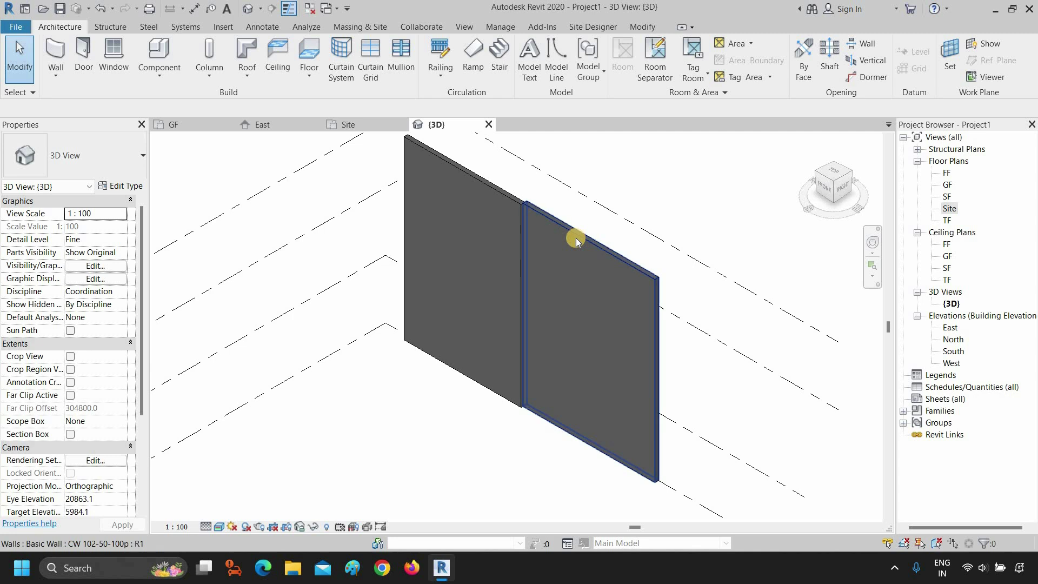
Step: Try a Ray Trace render, close it, return to Realistic and orbit the walls
click(219, 527)
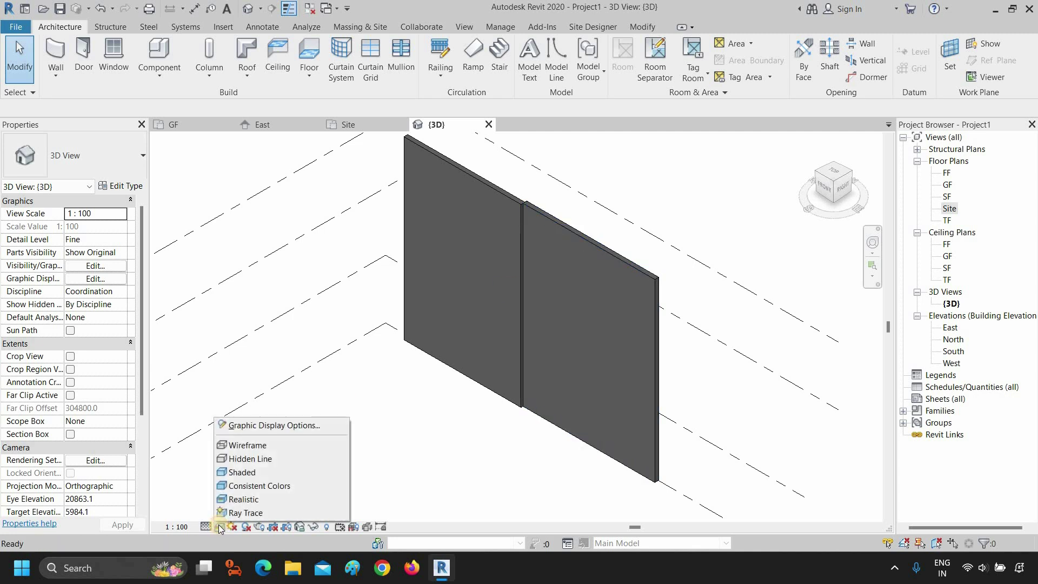
click(275, 513)
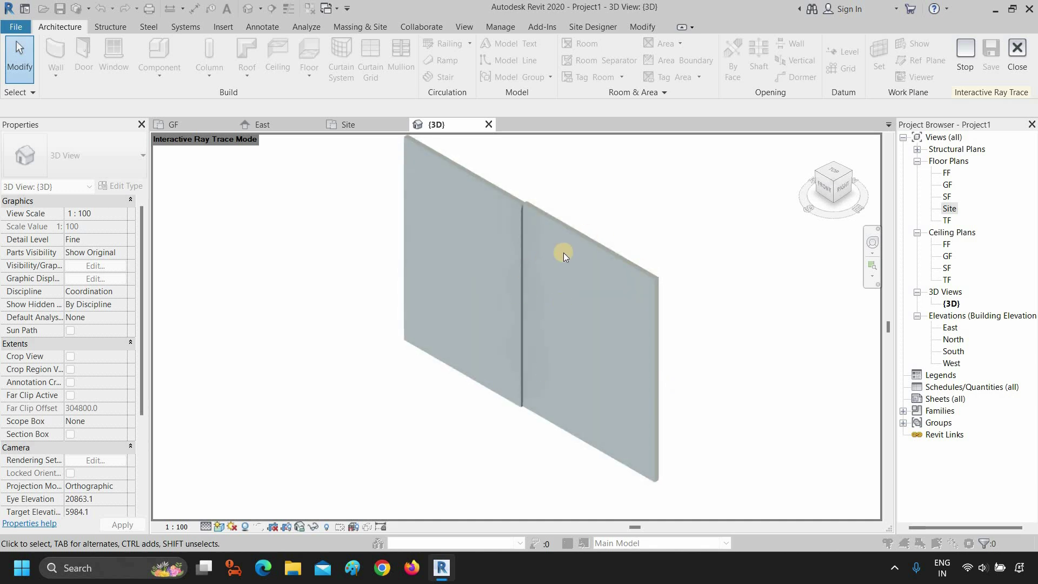
click(1025, 52)
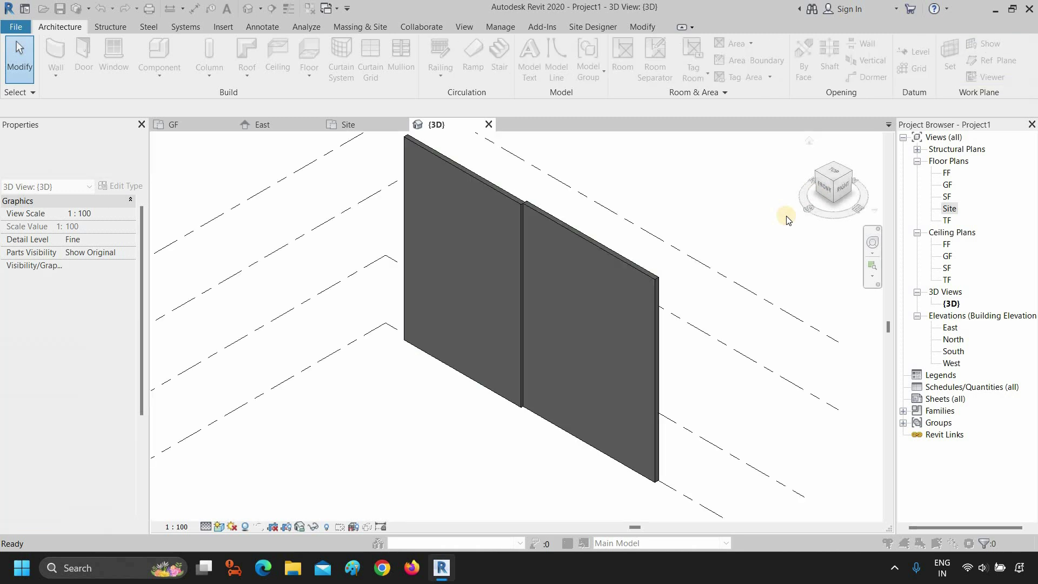
click(219, 527)
click(231, 499)
shift+middle_drag(449, 341, 531, 332)
scroll(483, 398, up, 1)
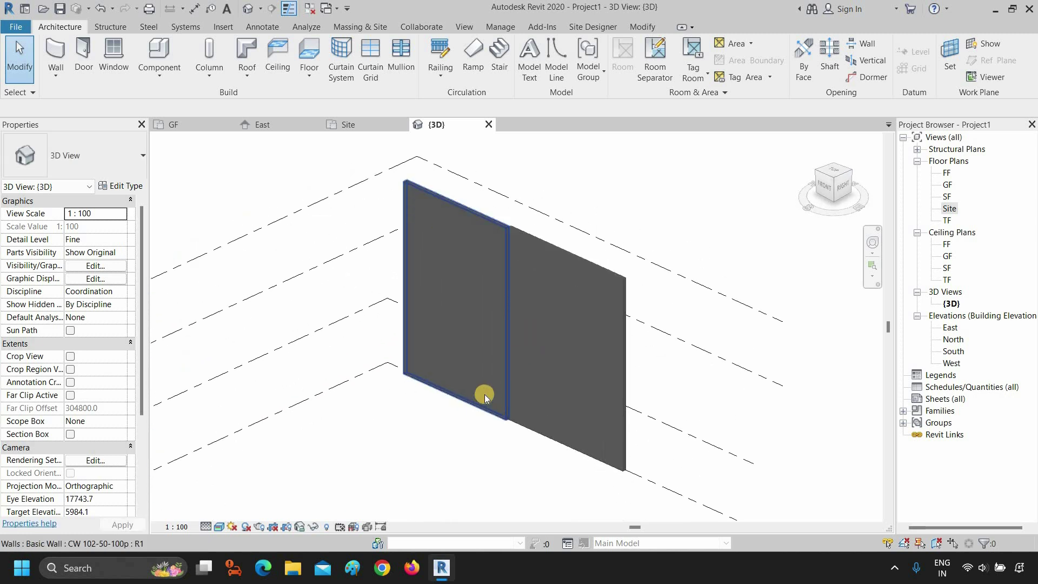